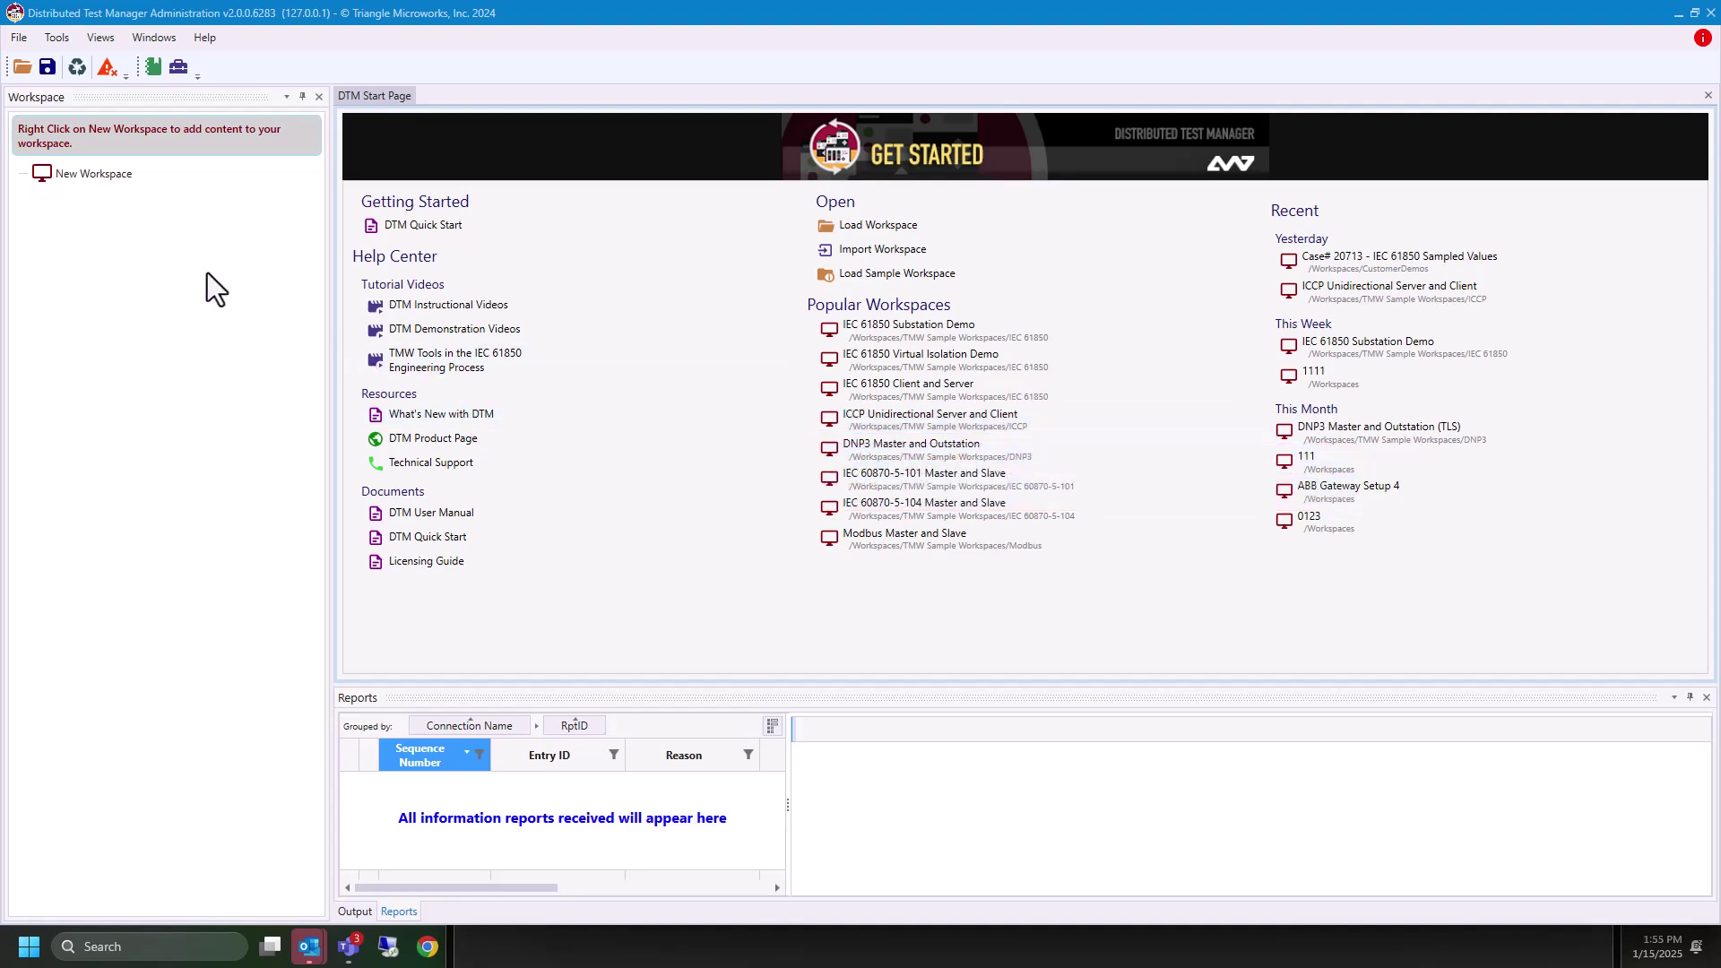
- Add ICCP server device MyICCPServer on 10.10.10.102, built from the empty model template
right_click(95, 177)
mouse_move(138, 189)
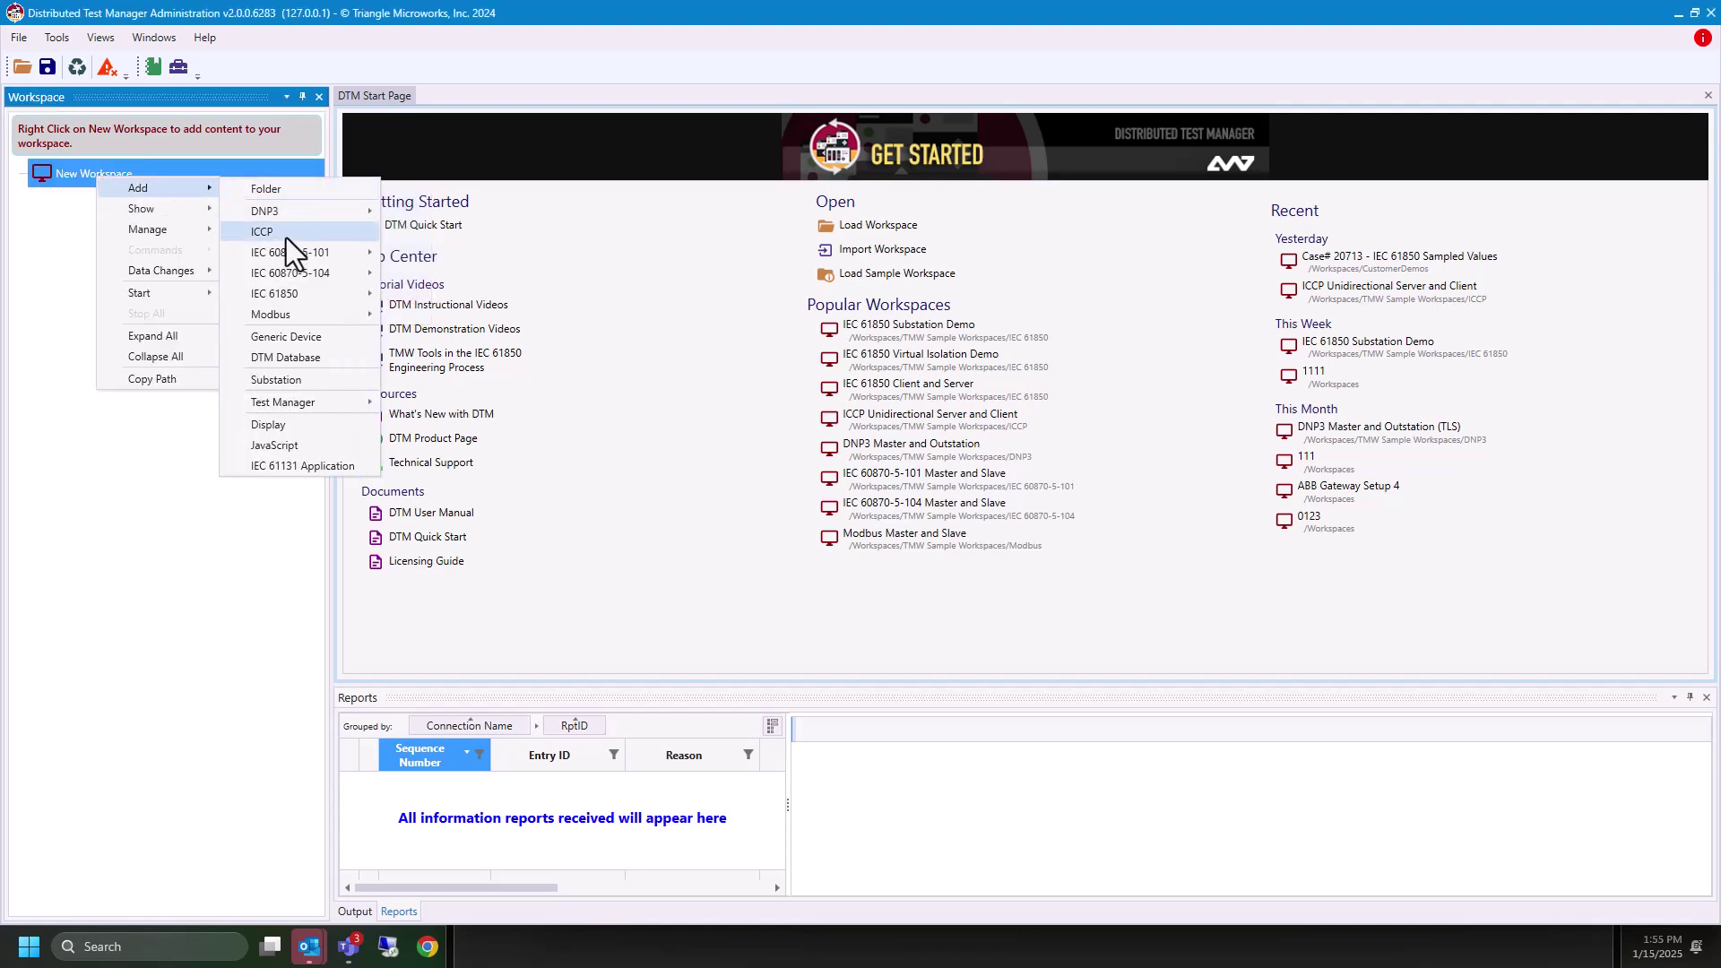
click(282, 235)
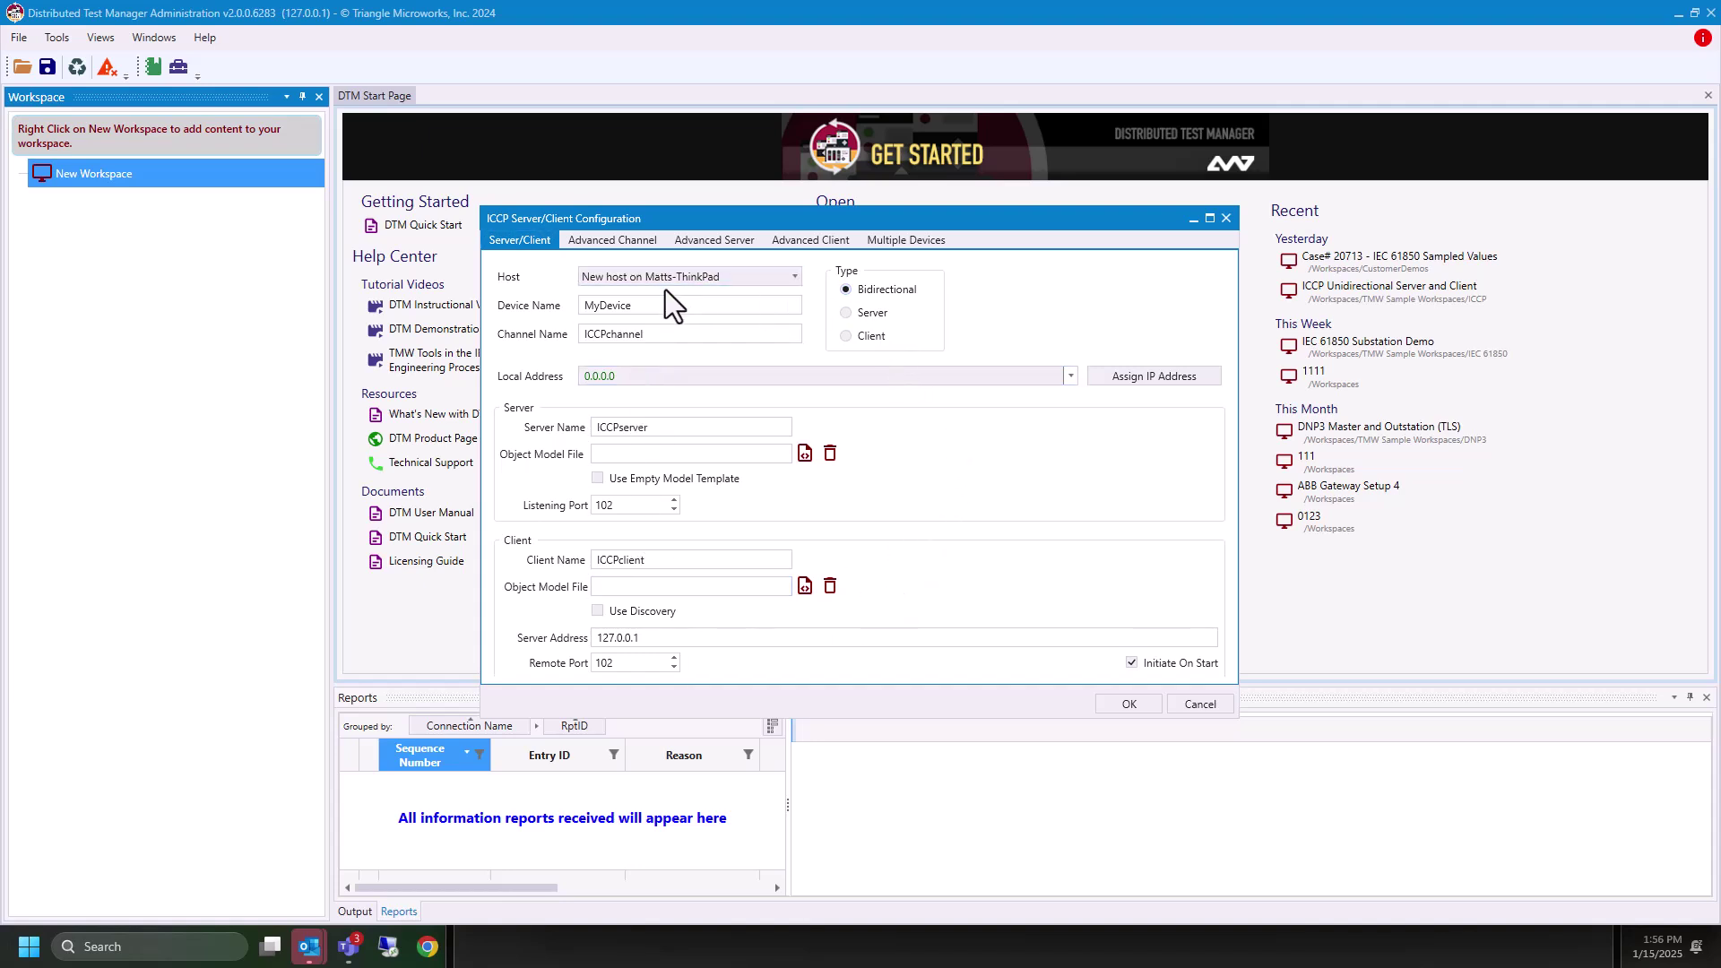
click(860, 313)
drag(649, 313, 544, 305)
text(MyICCPServer)
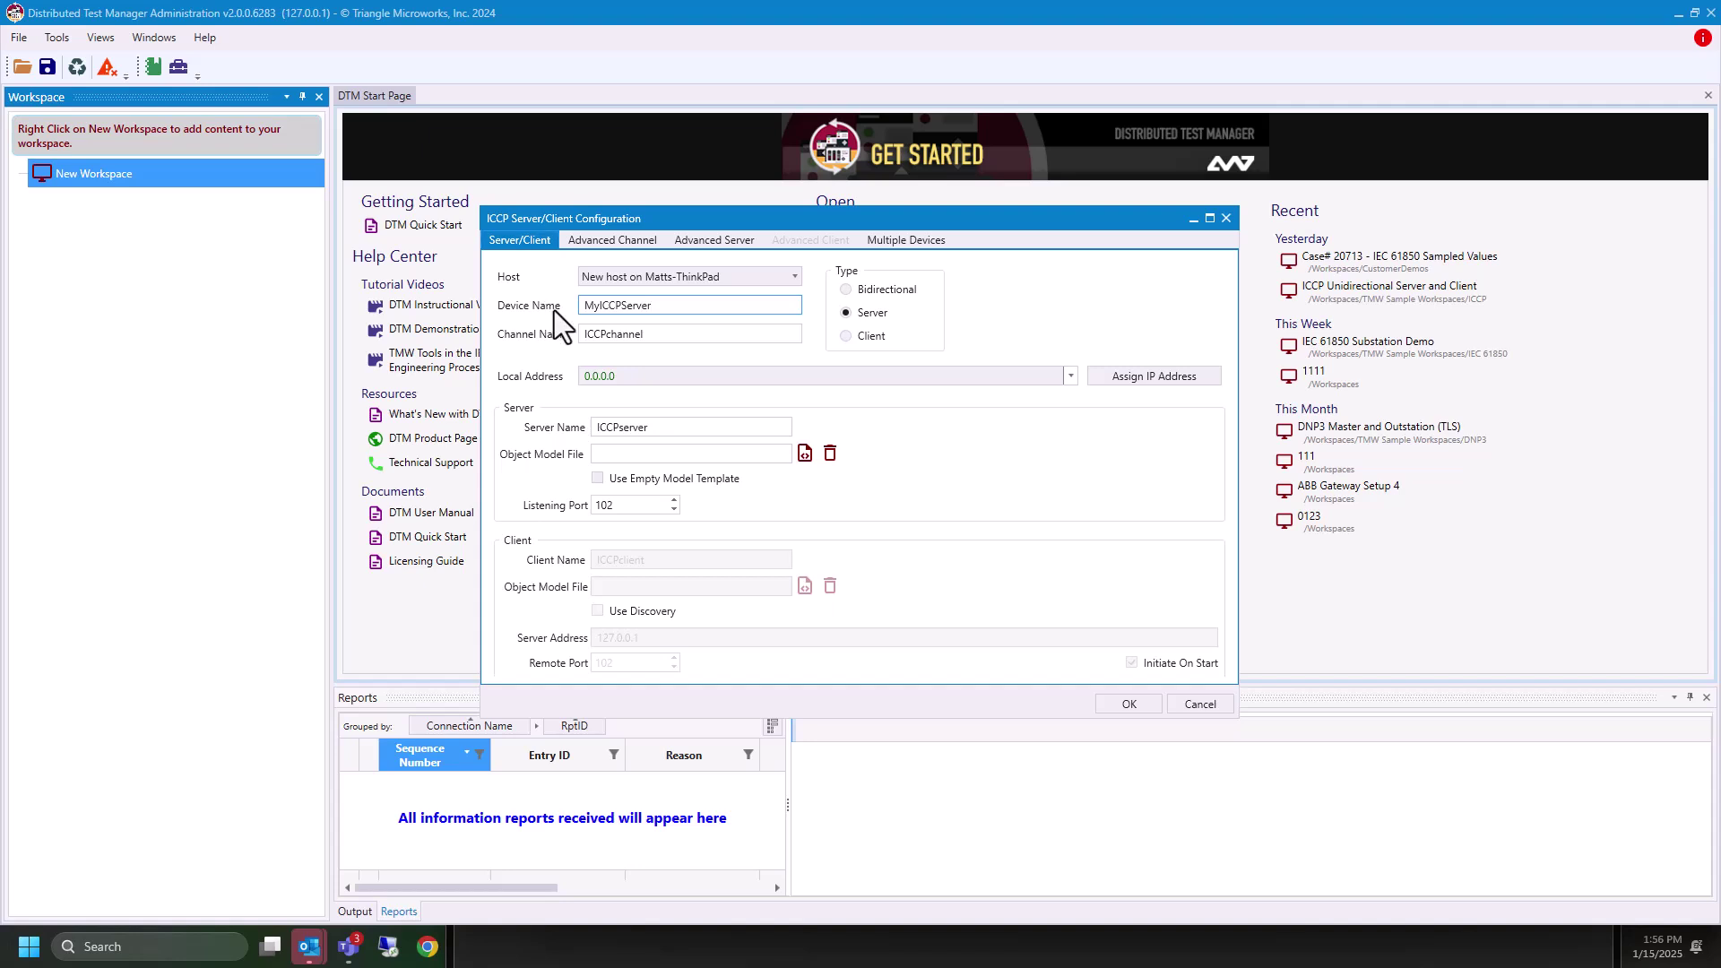
key(Tab)
key(Tab)
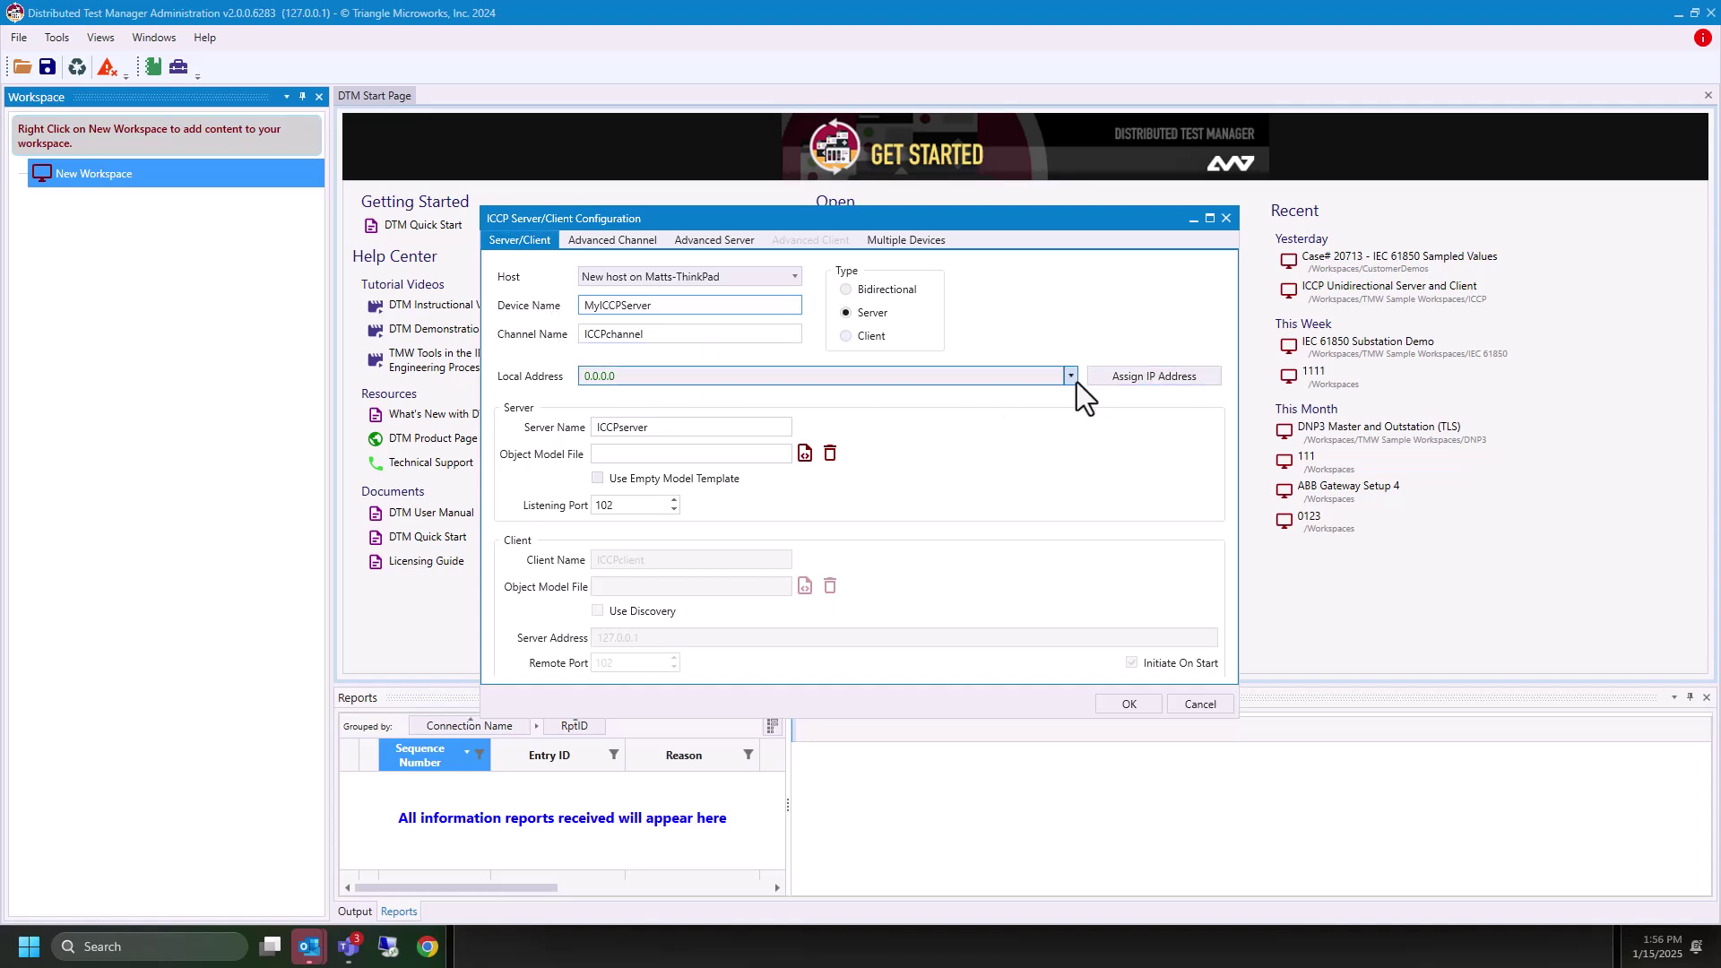
click(1072, 381)
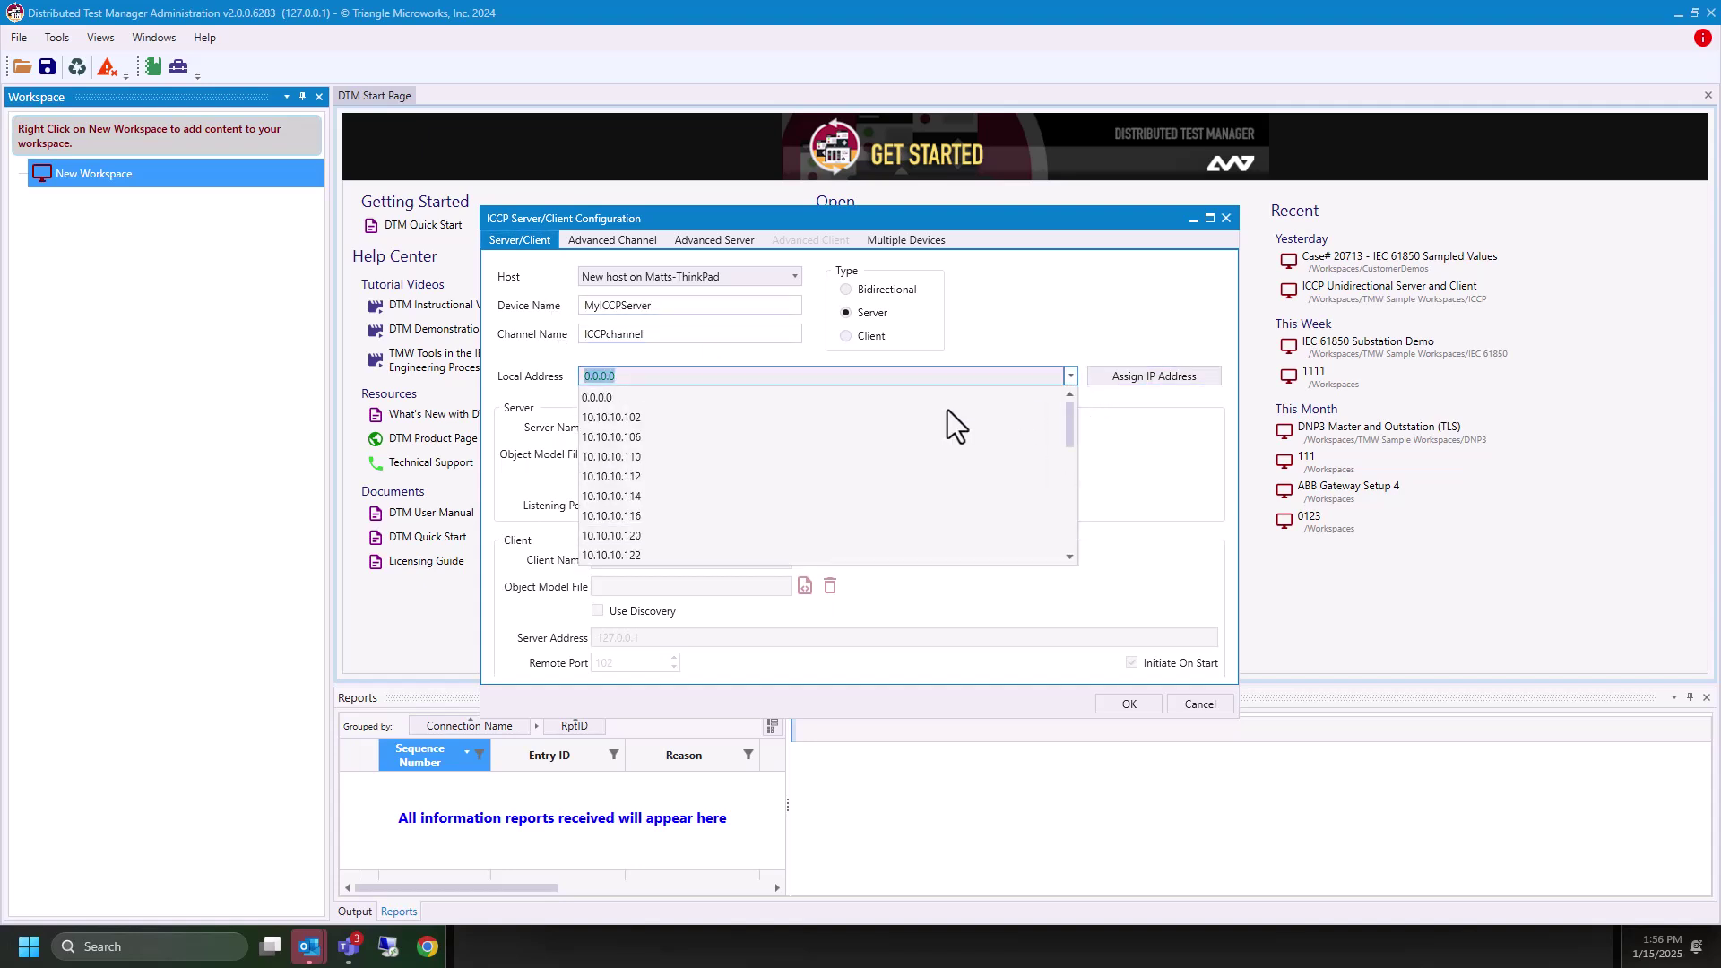
click(665, 420)
click(651, 380)
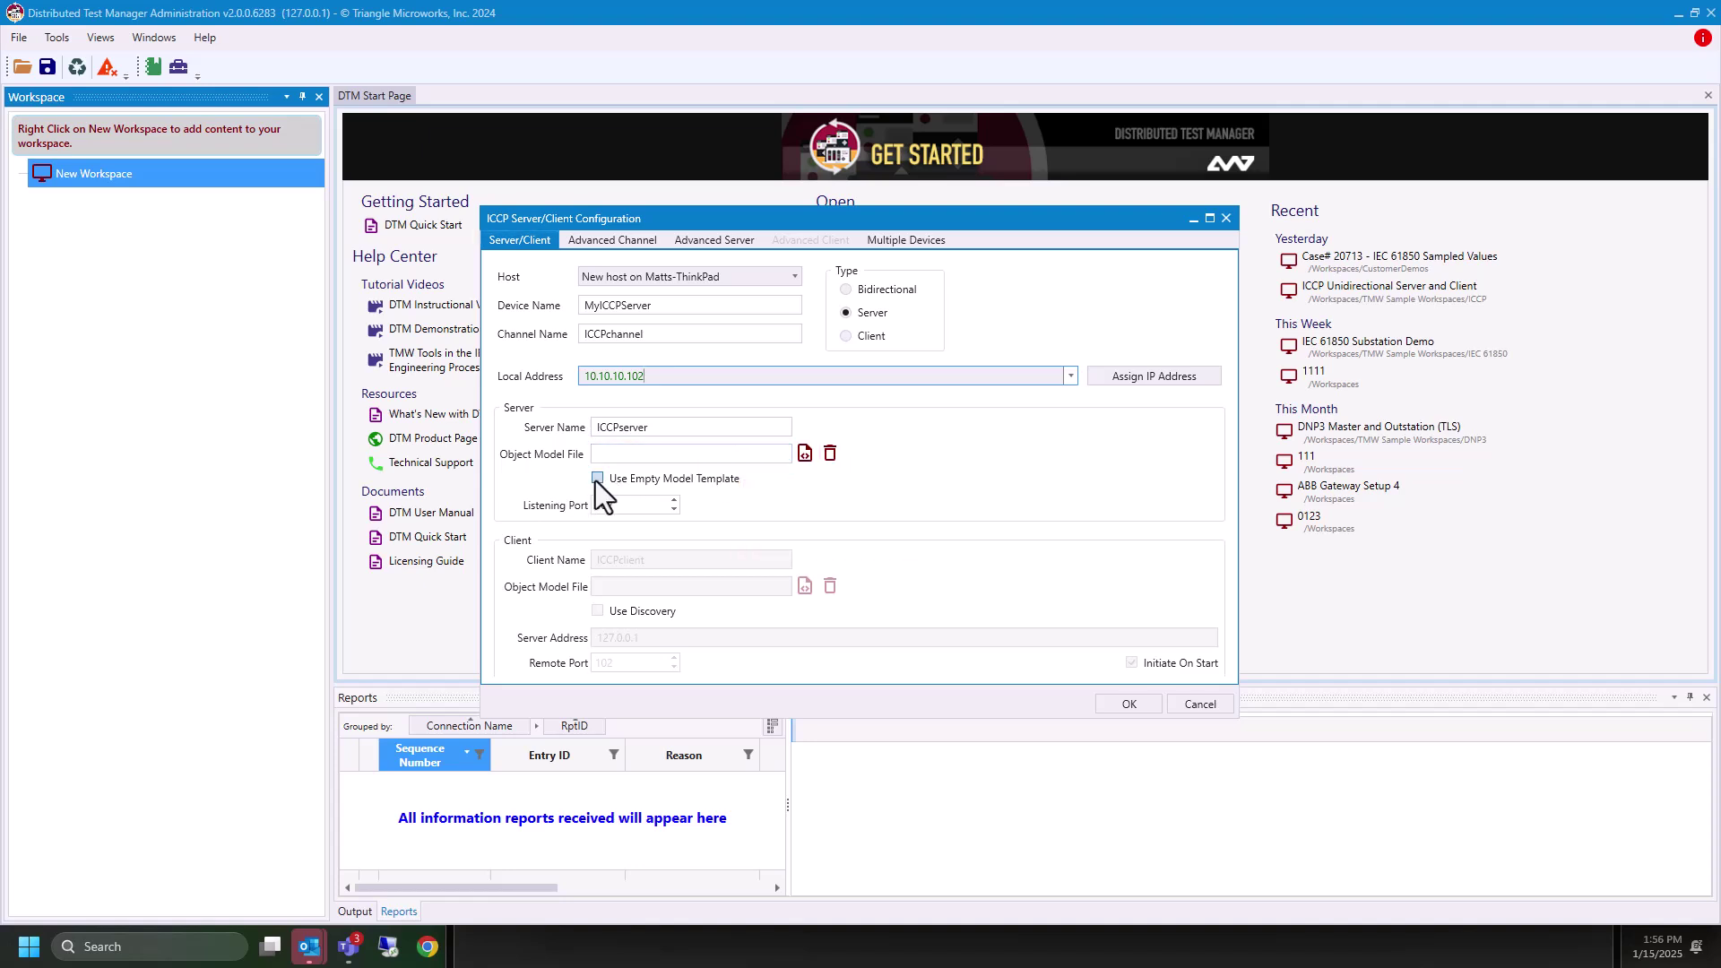
click(598, 479)
text(102)
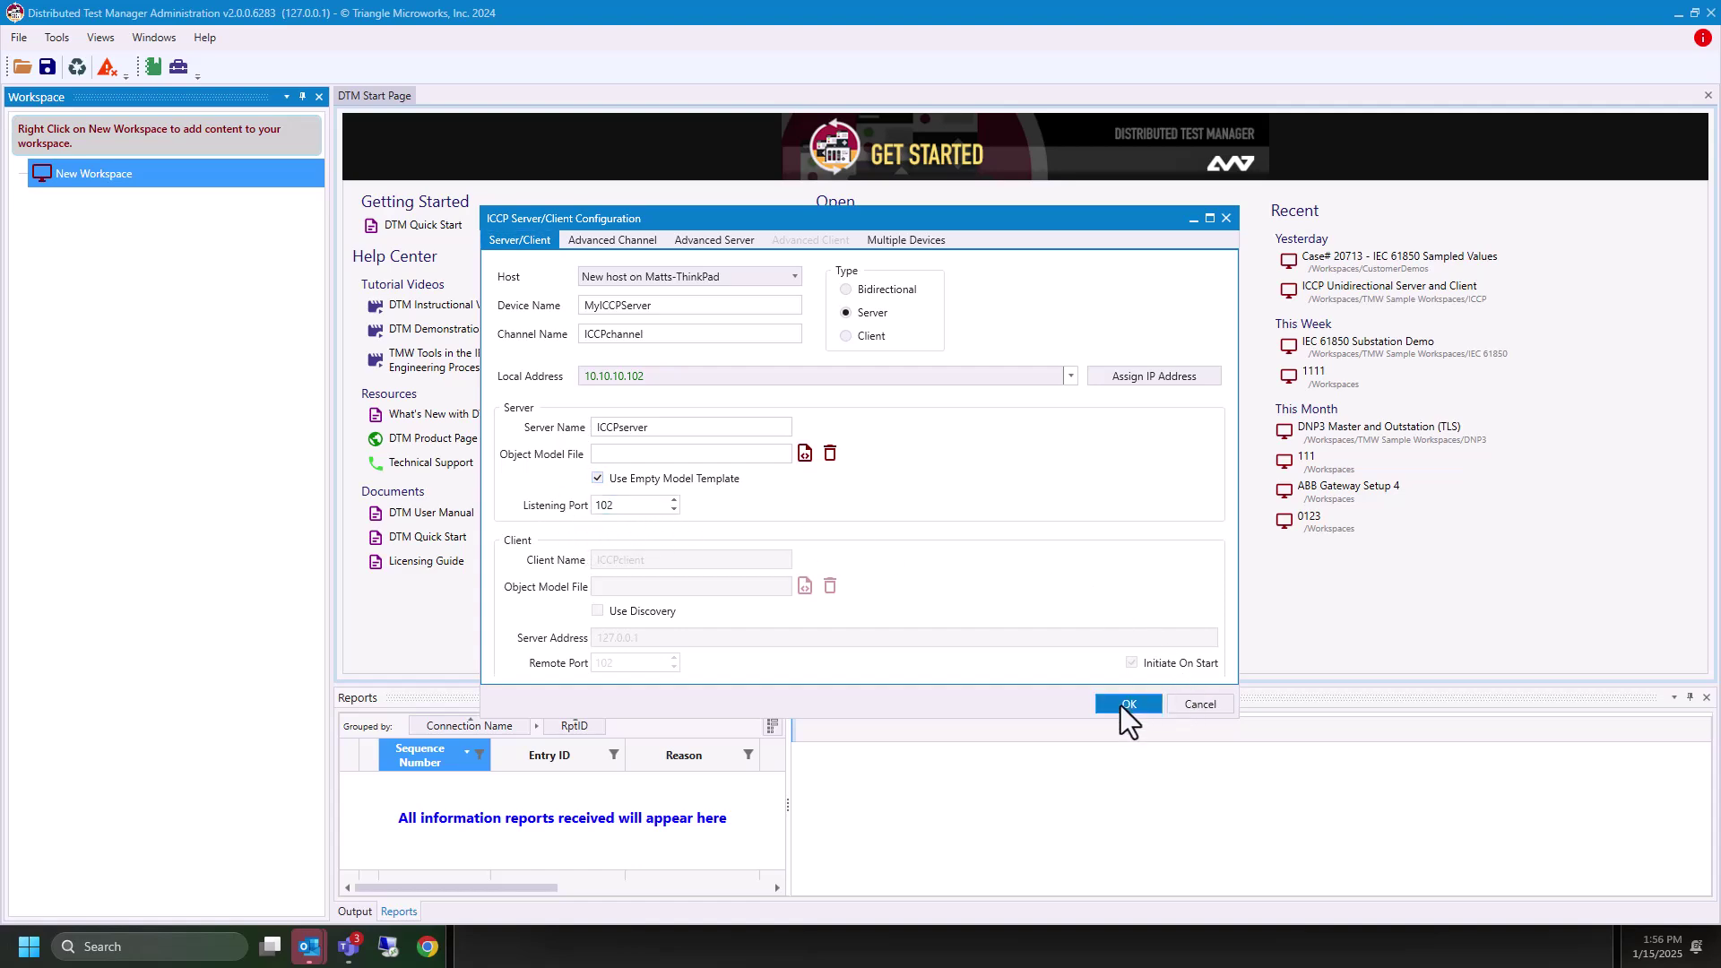
click(1127, 704)
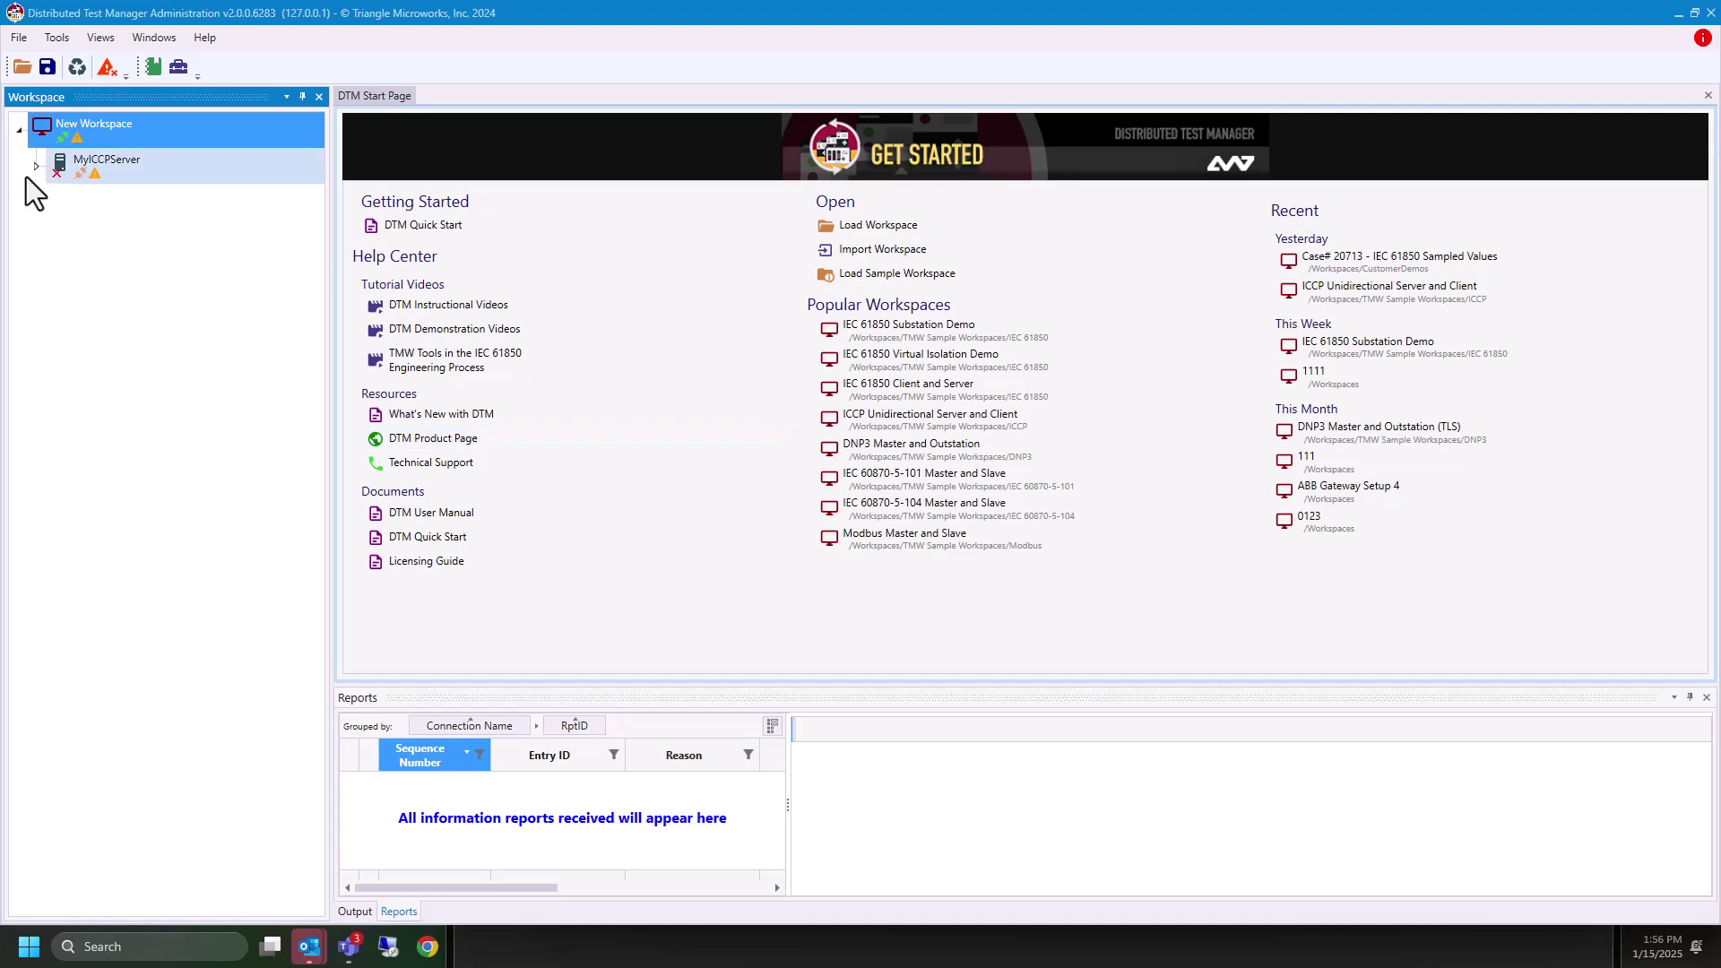
- Stop ICCPserver under MyICCPServer's ICCPchannel and open its data model tab
click(36, 164)
click(55, 200)
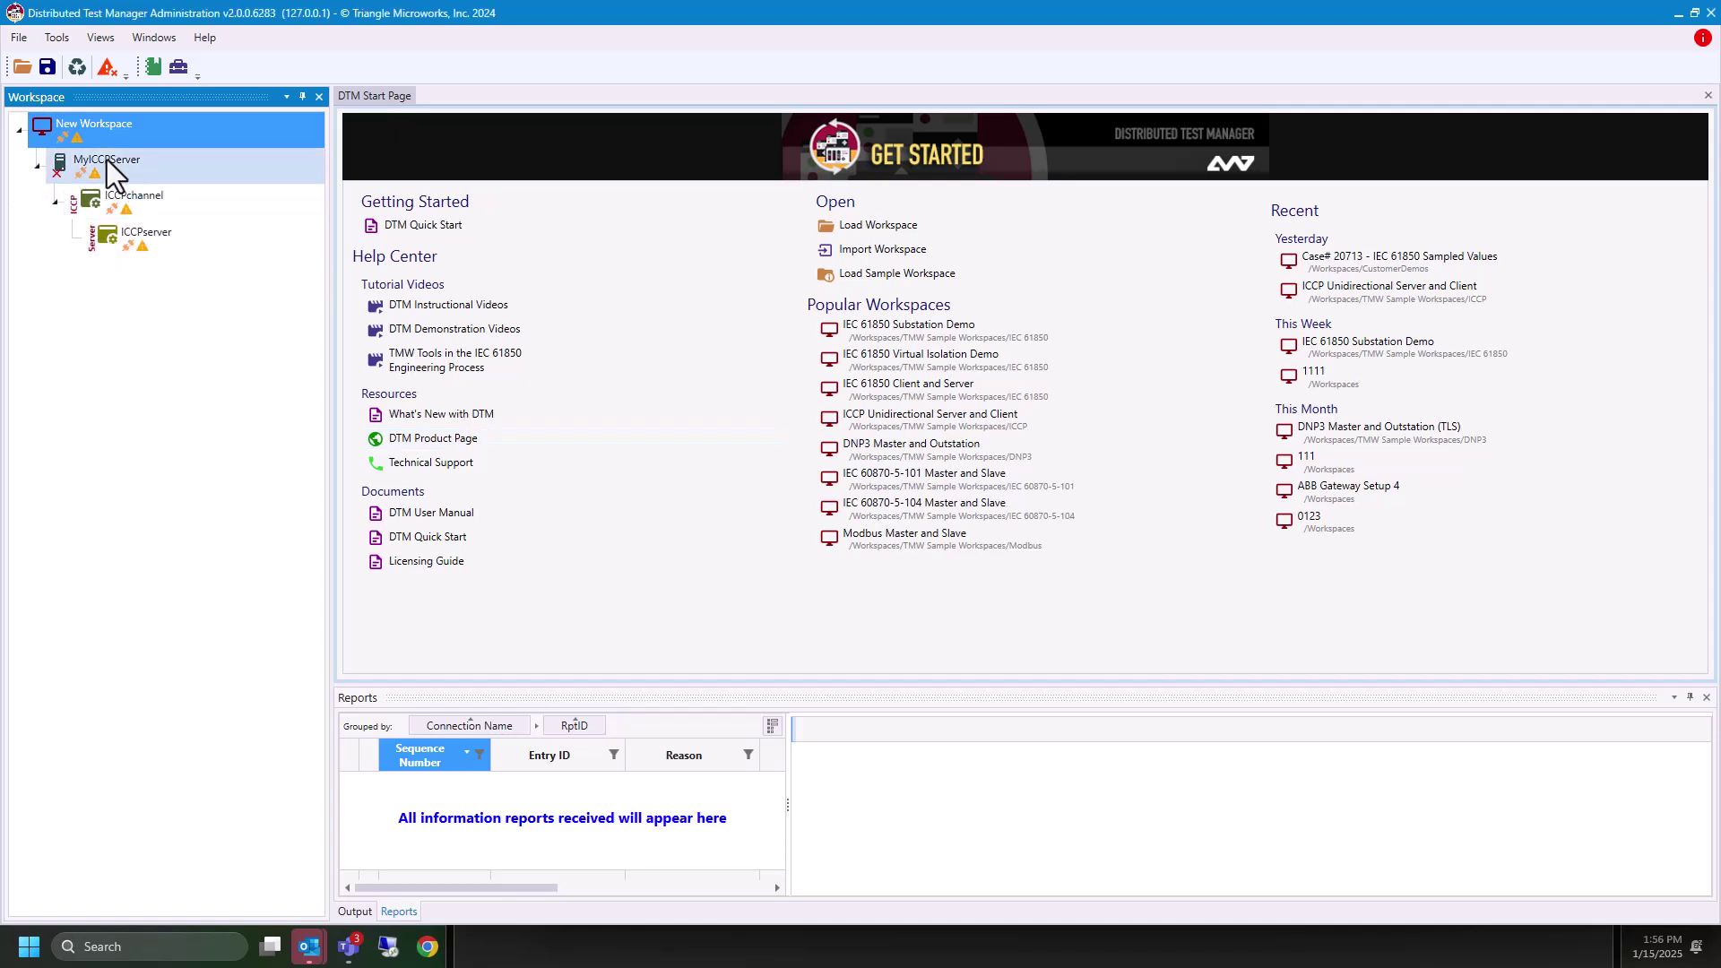
mouse_move(107, 158)
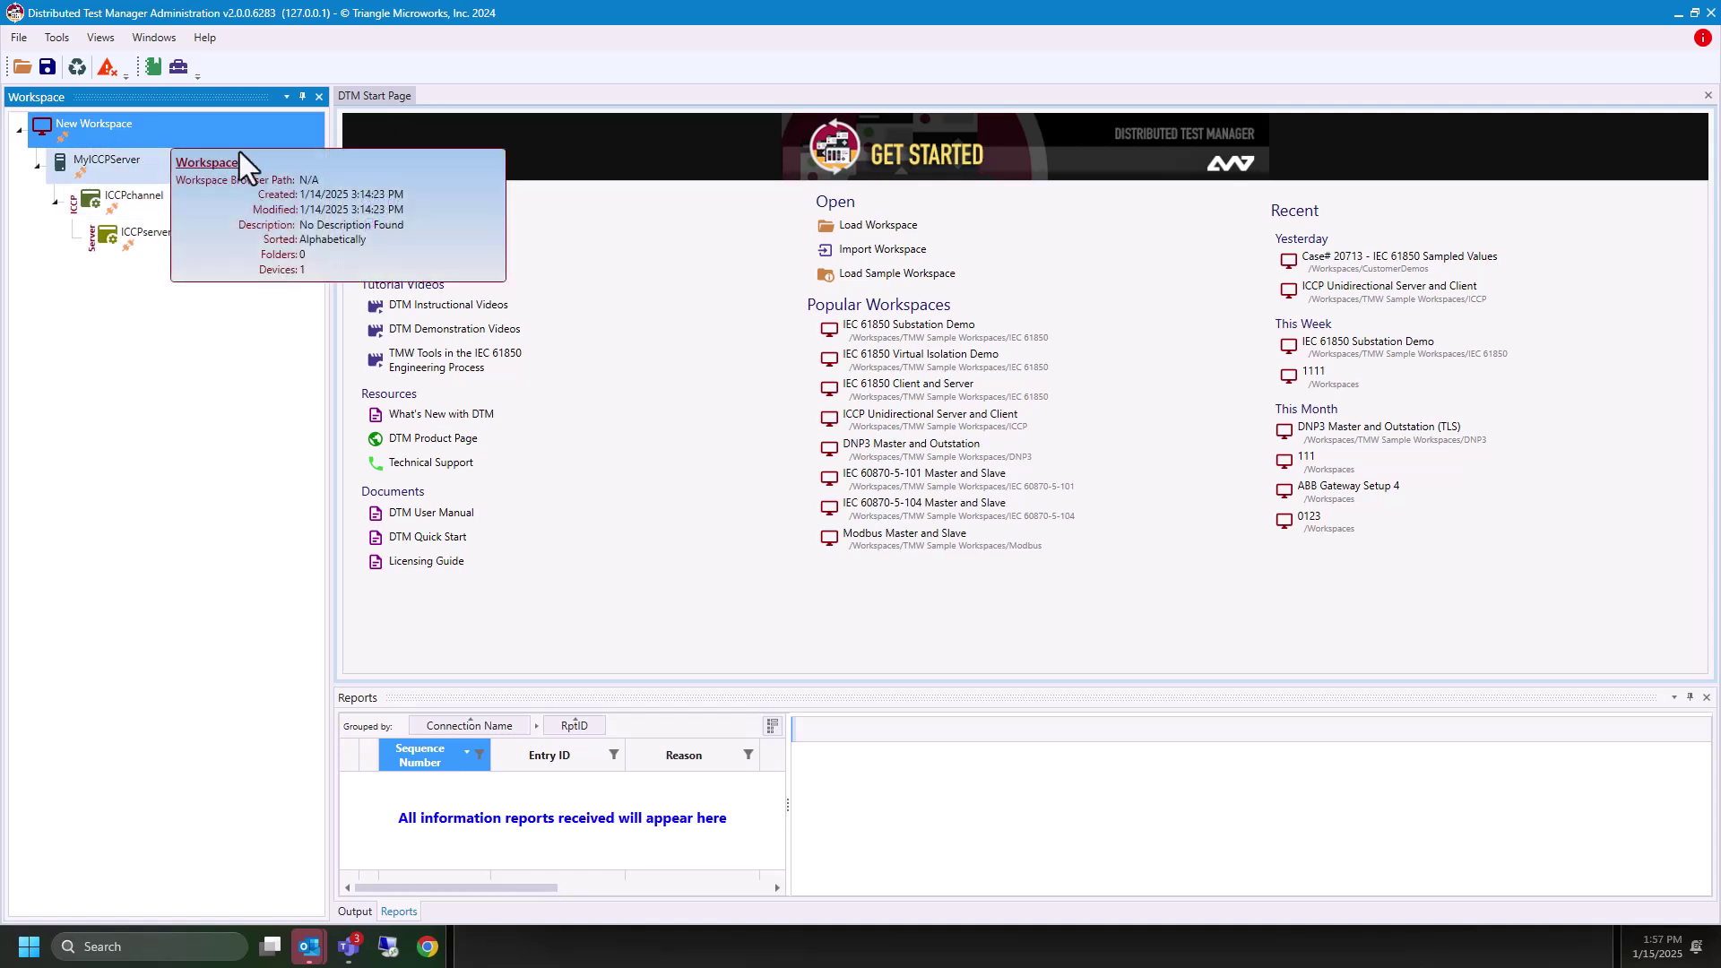
right_click(135, 252)
mouse_move(187, 303)
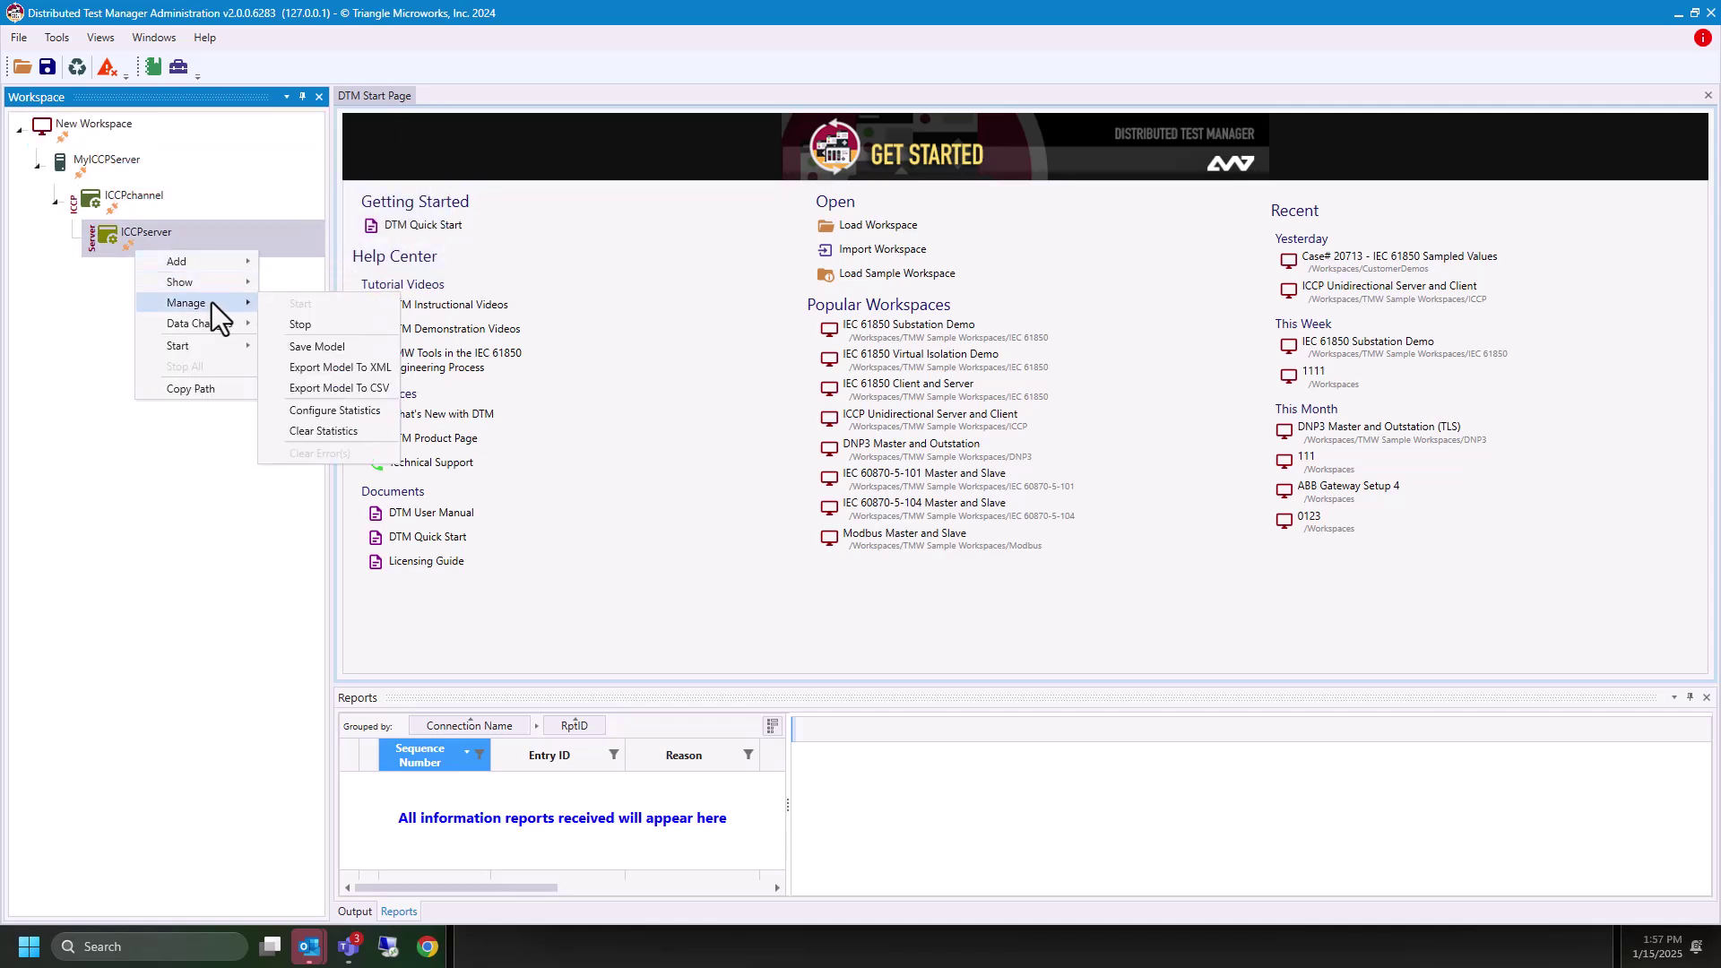
click(327, 326)
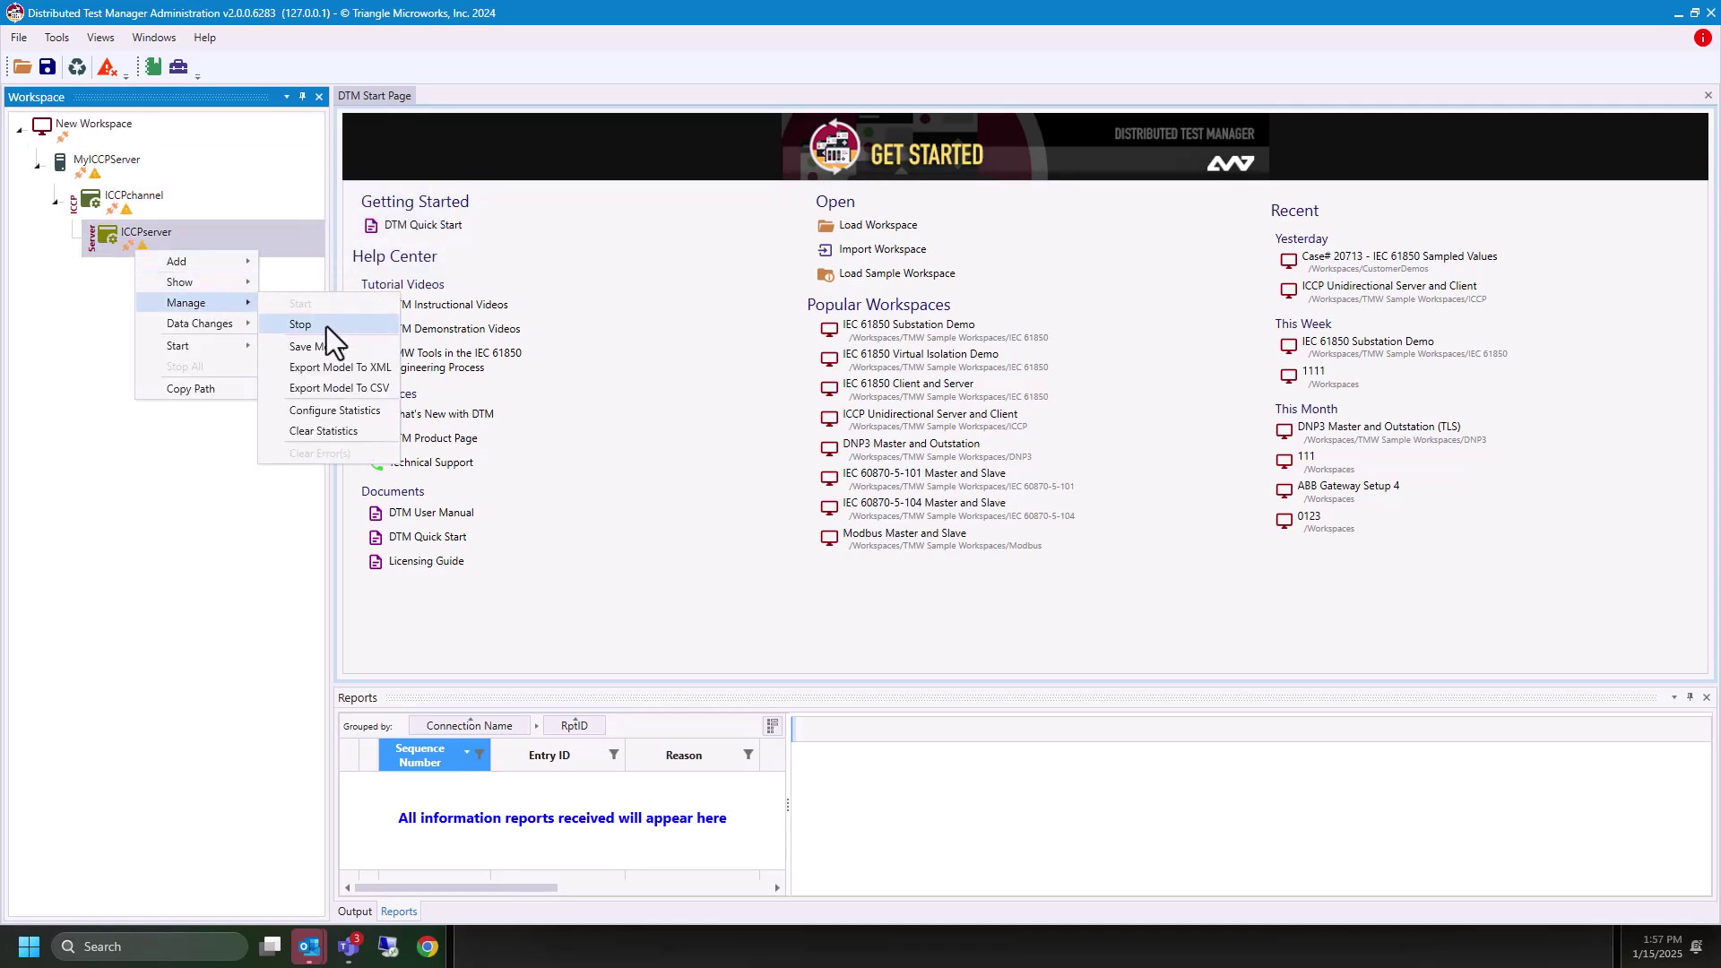
right_click(168, 238)
click(324, 270)
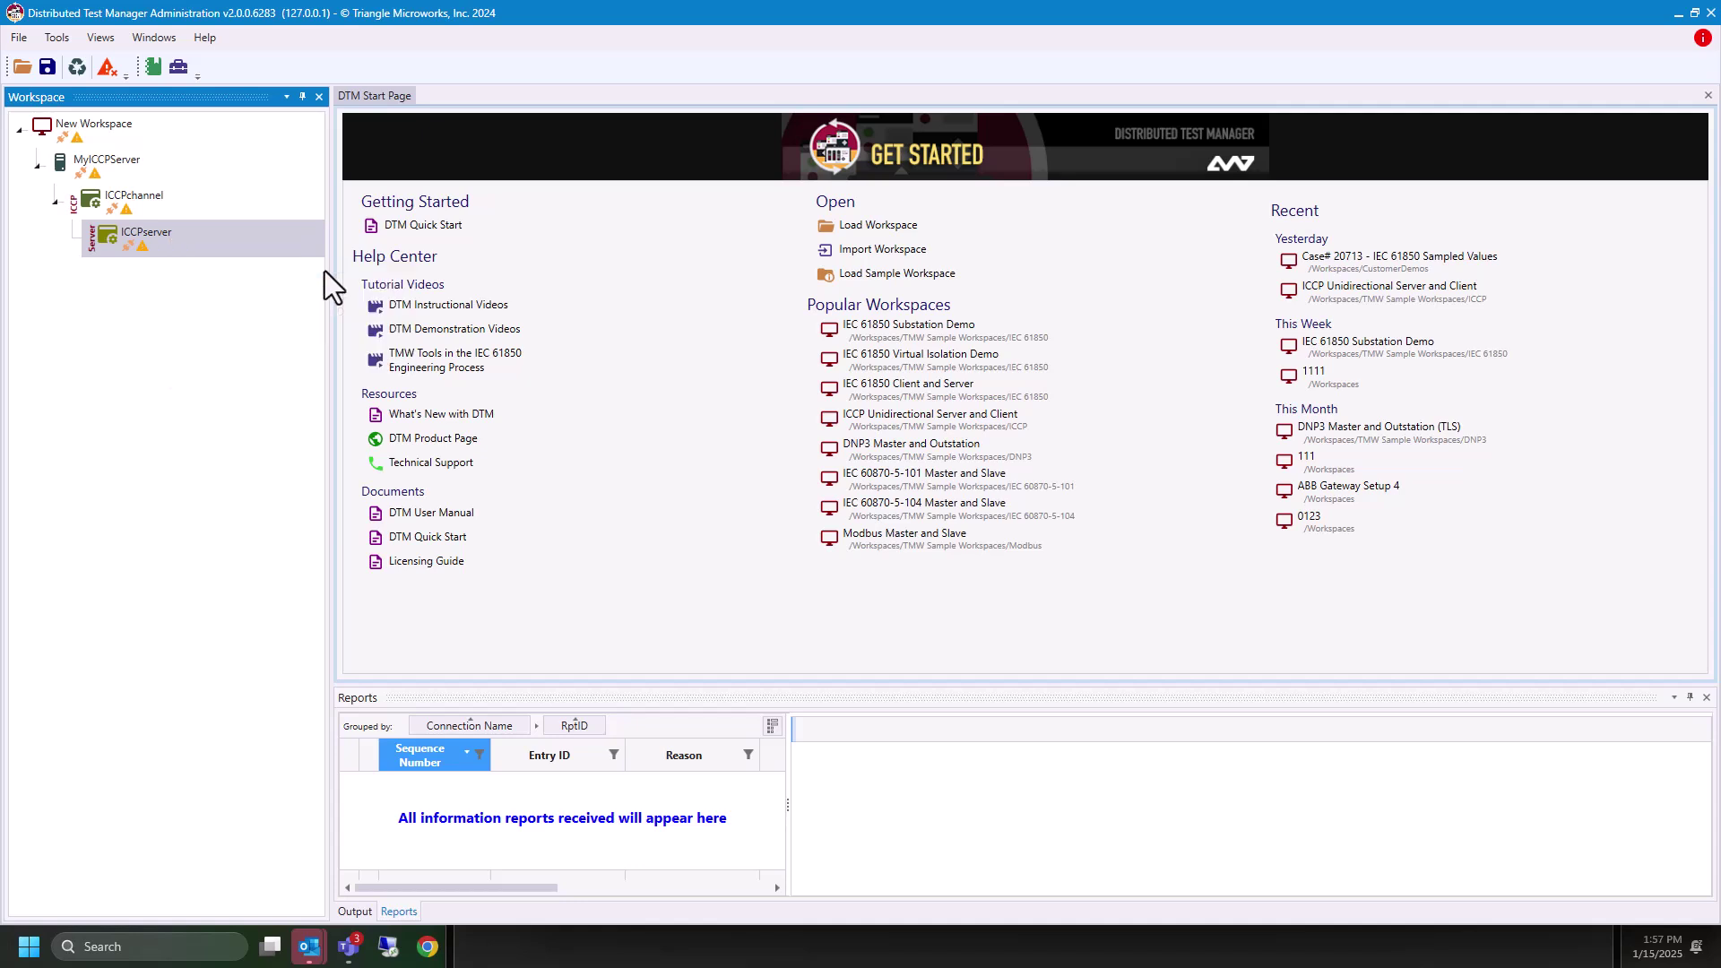
- Add five RealQ nodes, MyNewRealQ0–MyNewRealQ4, under ICC1 and inspect MyNewRealQ0
click(356, 184)
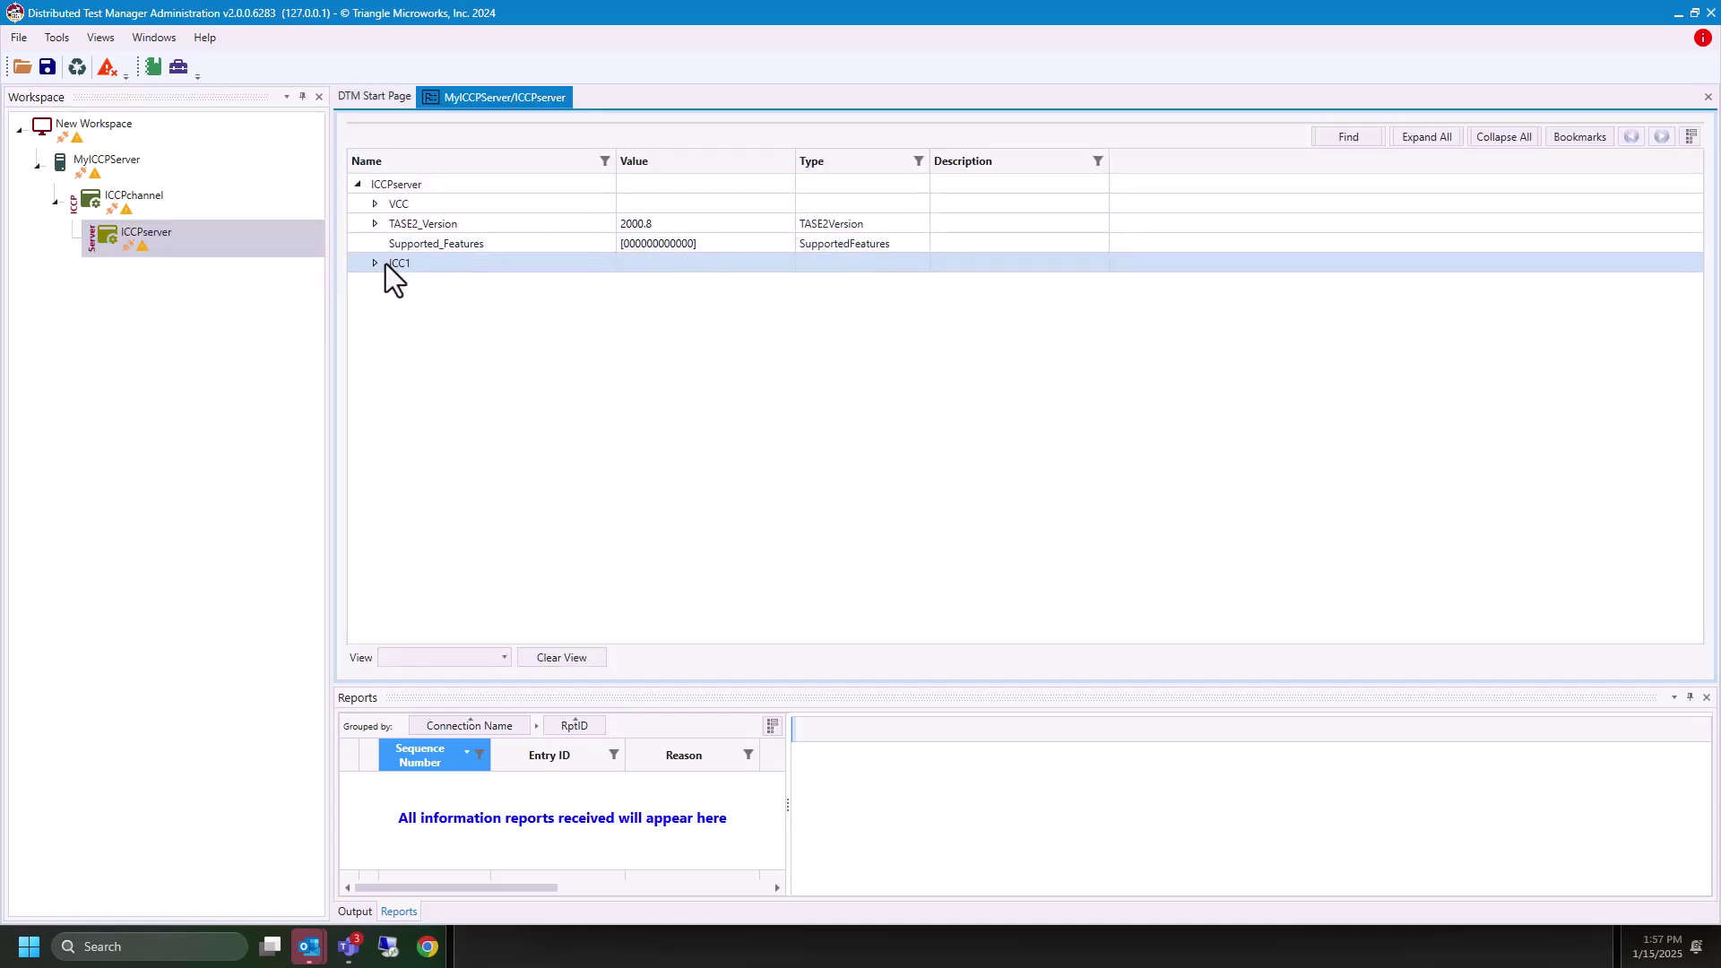
click(377, 264)
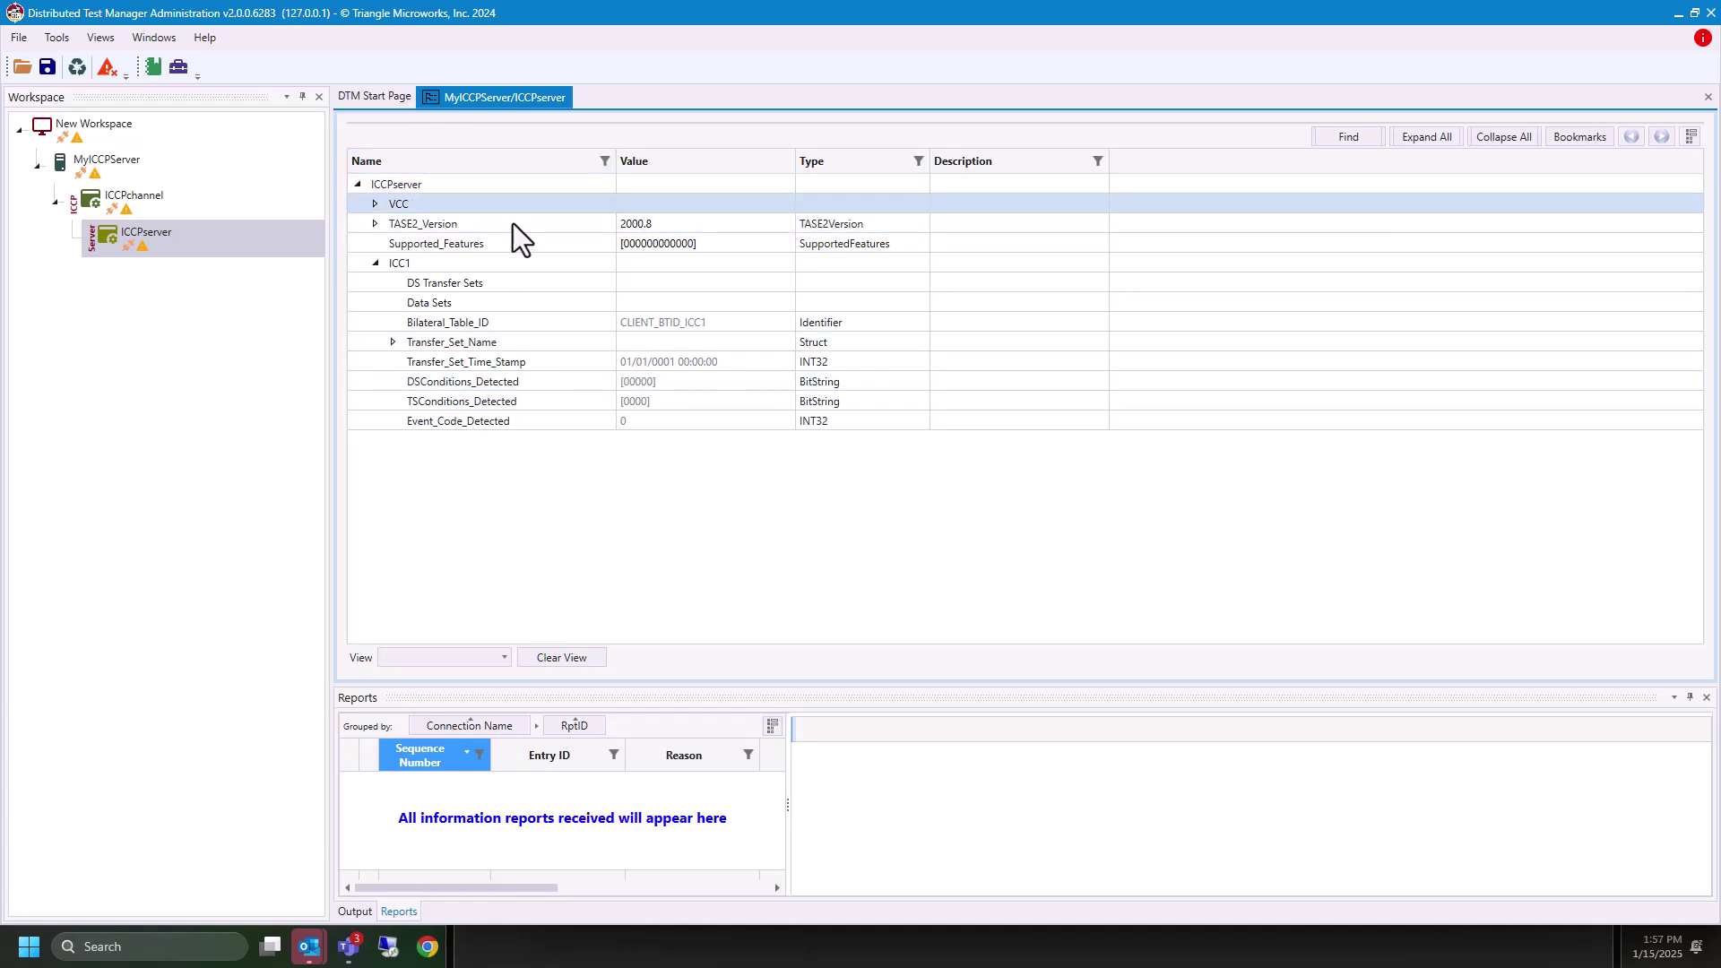
right_click(404, 264)
click(582, 278)
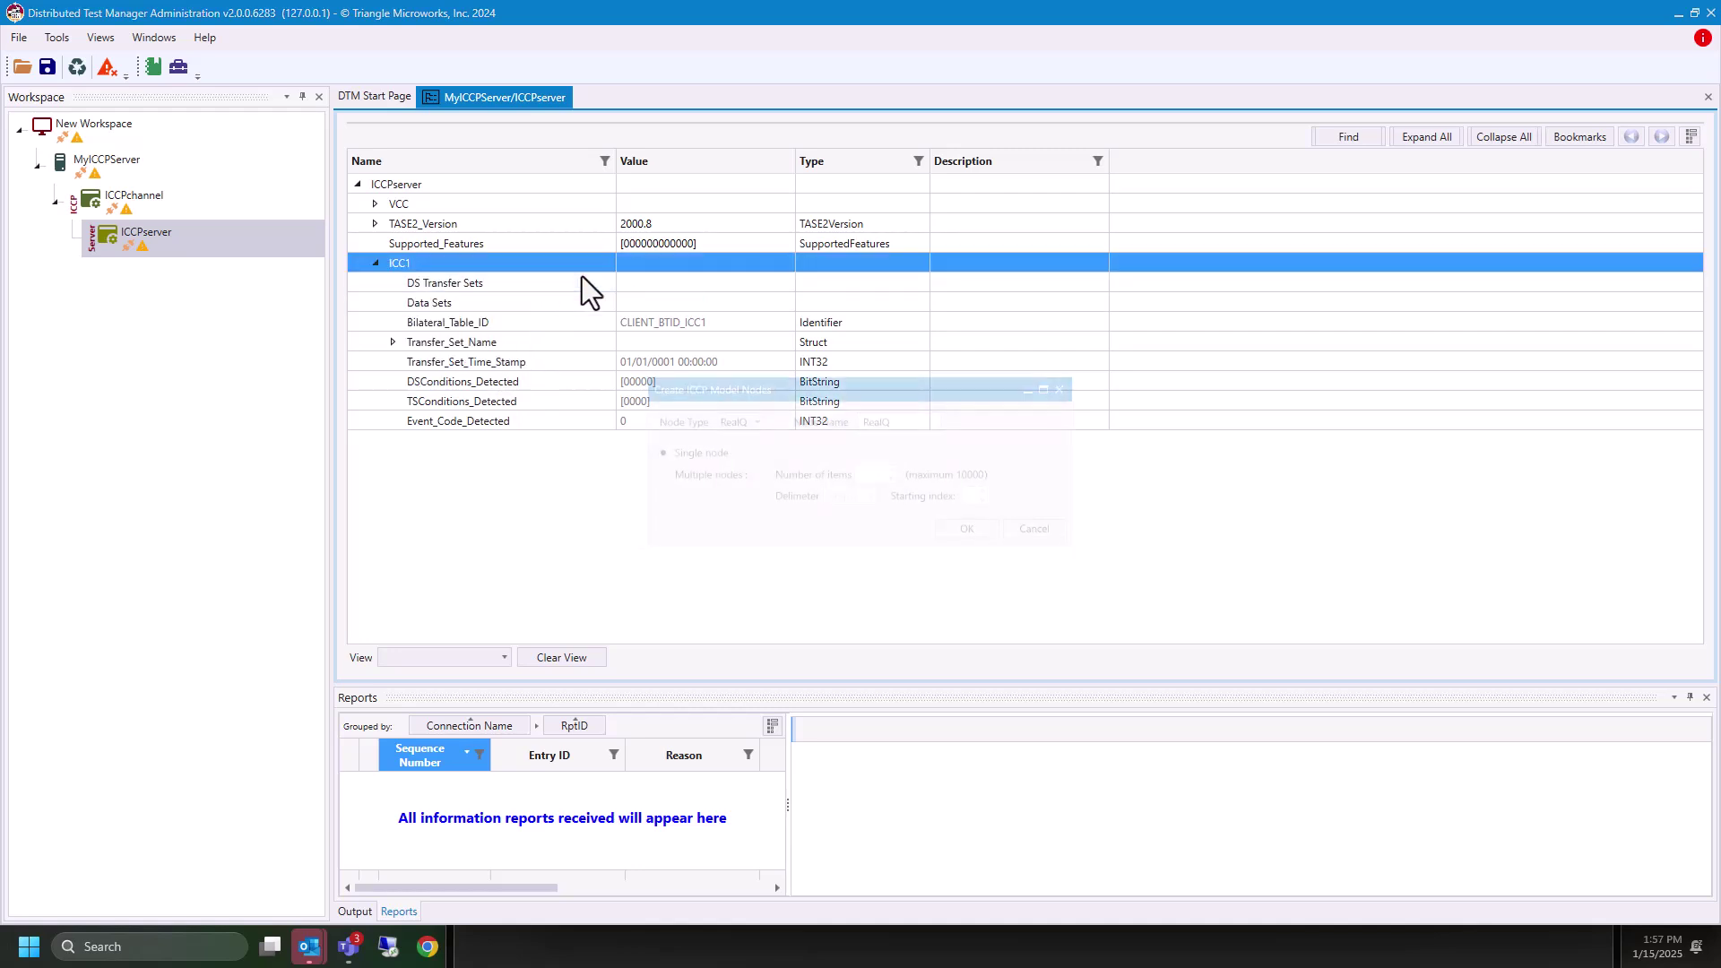
click(747, 417)
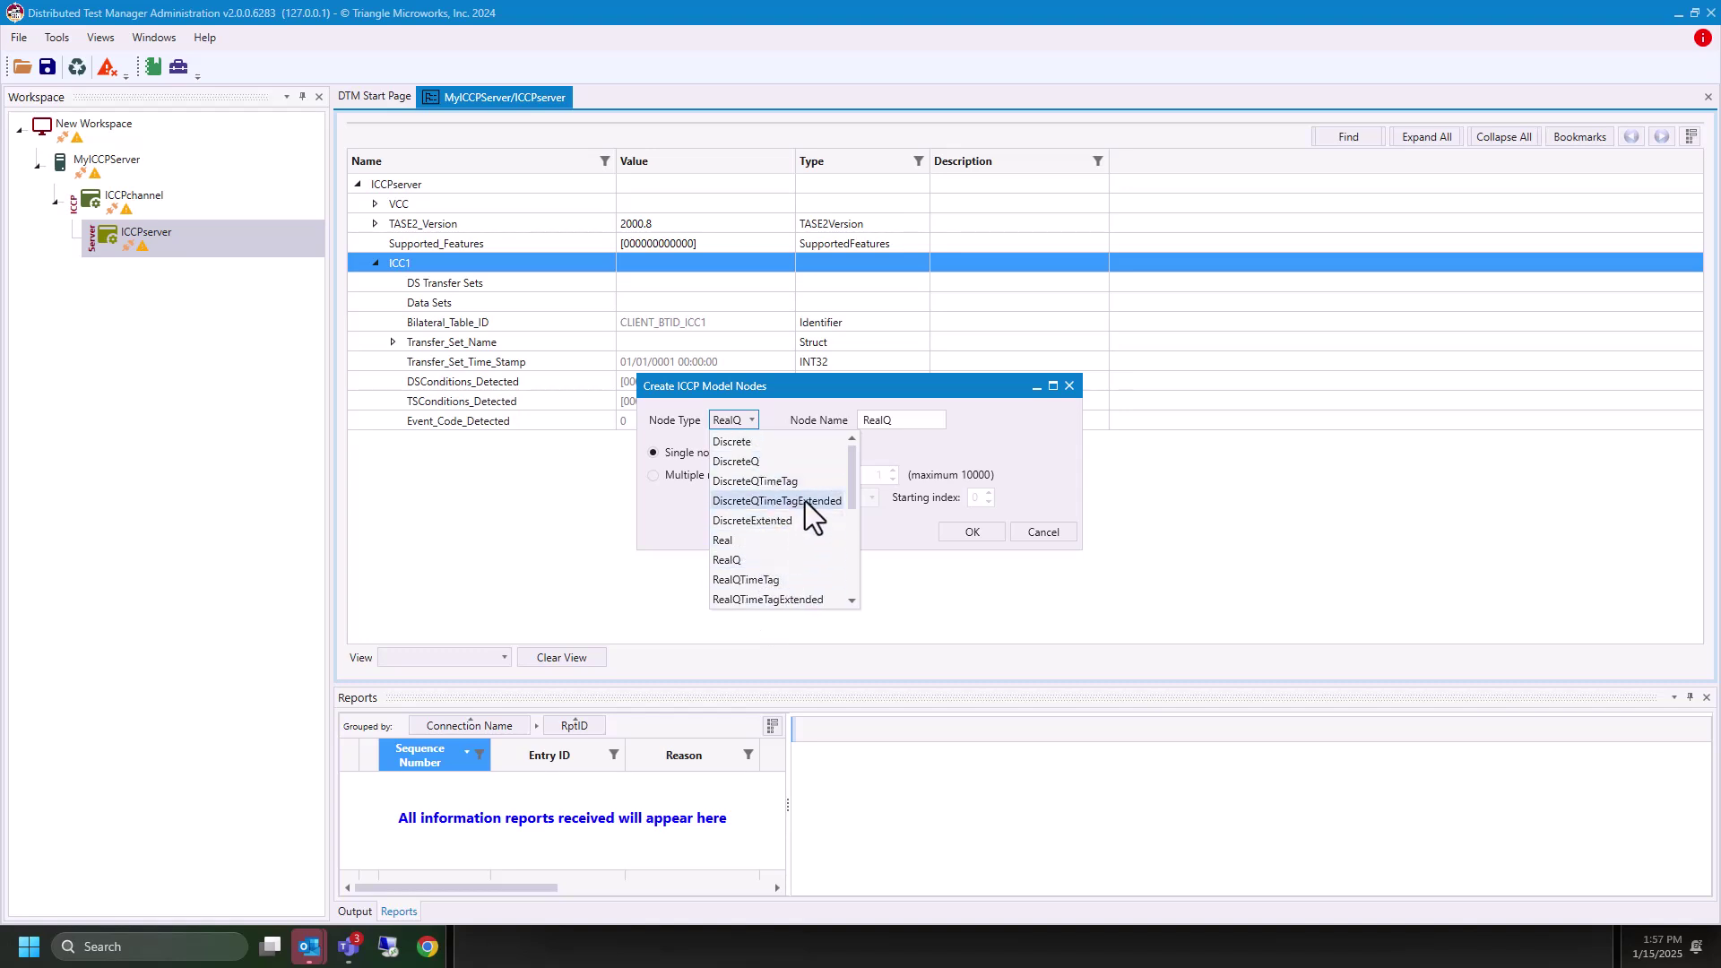
click(762, 560)
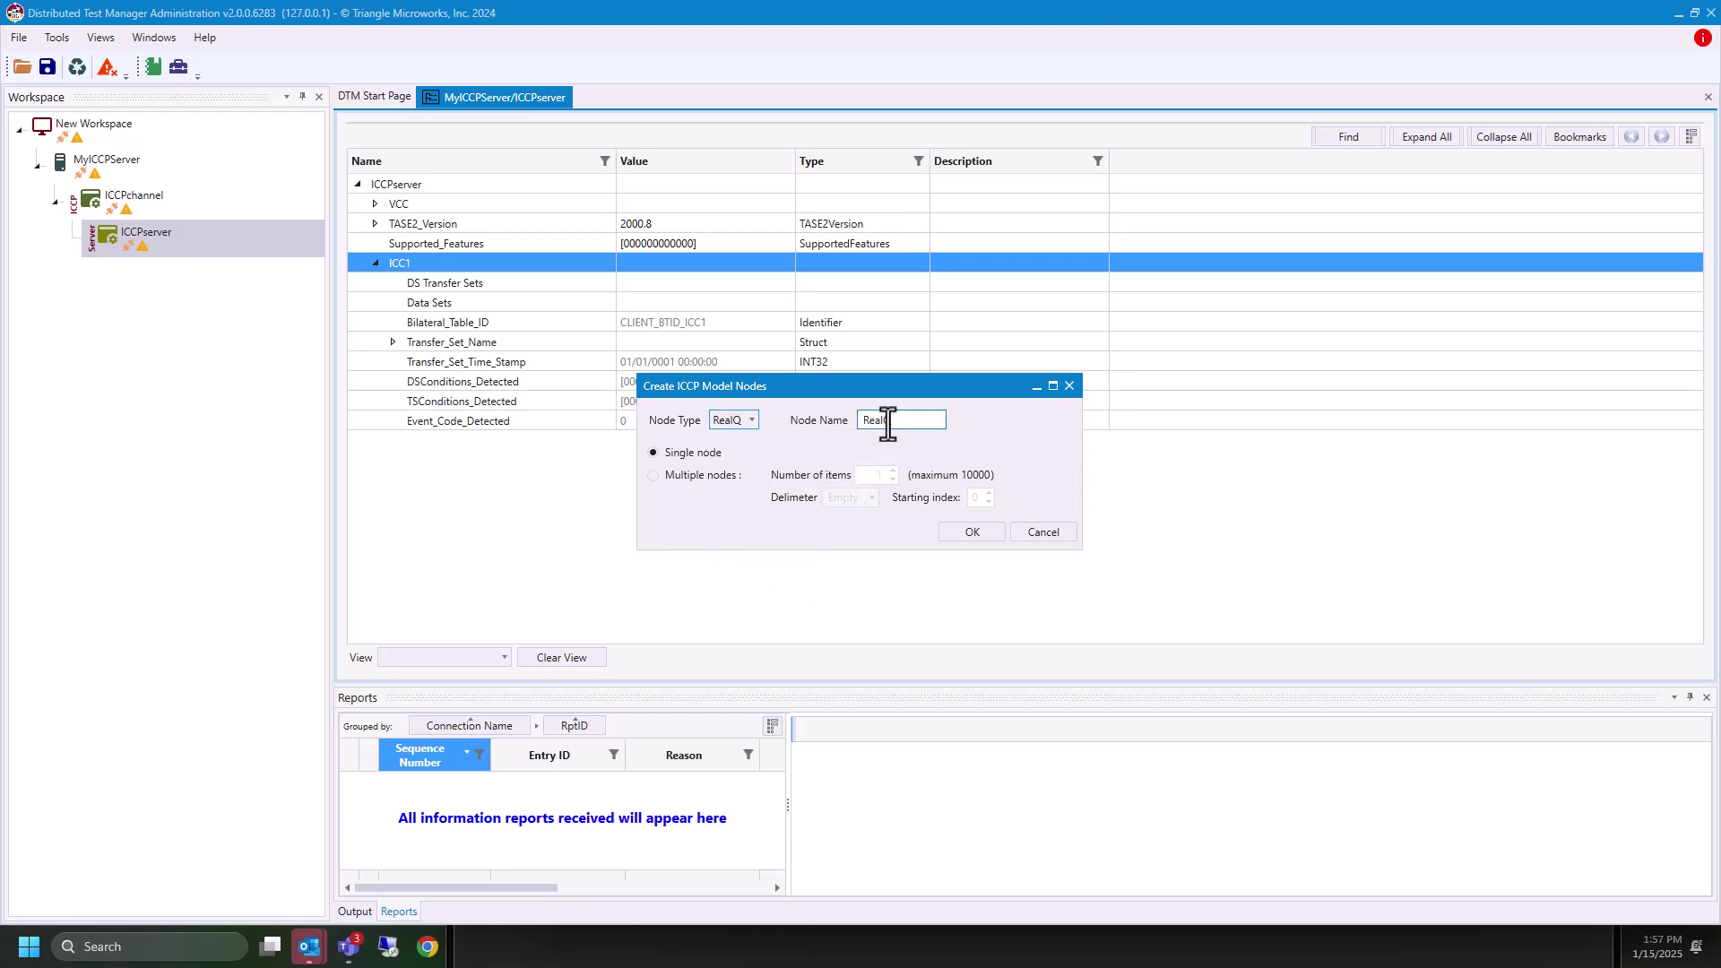
drag(893, 420, 850, 419)
text(wRealQ)
click(657, 478)
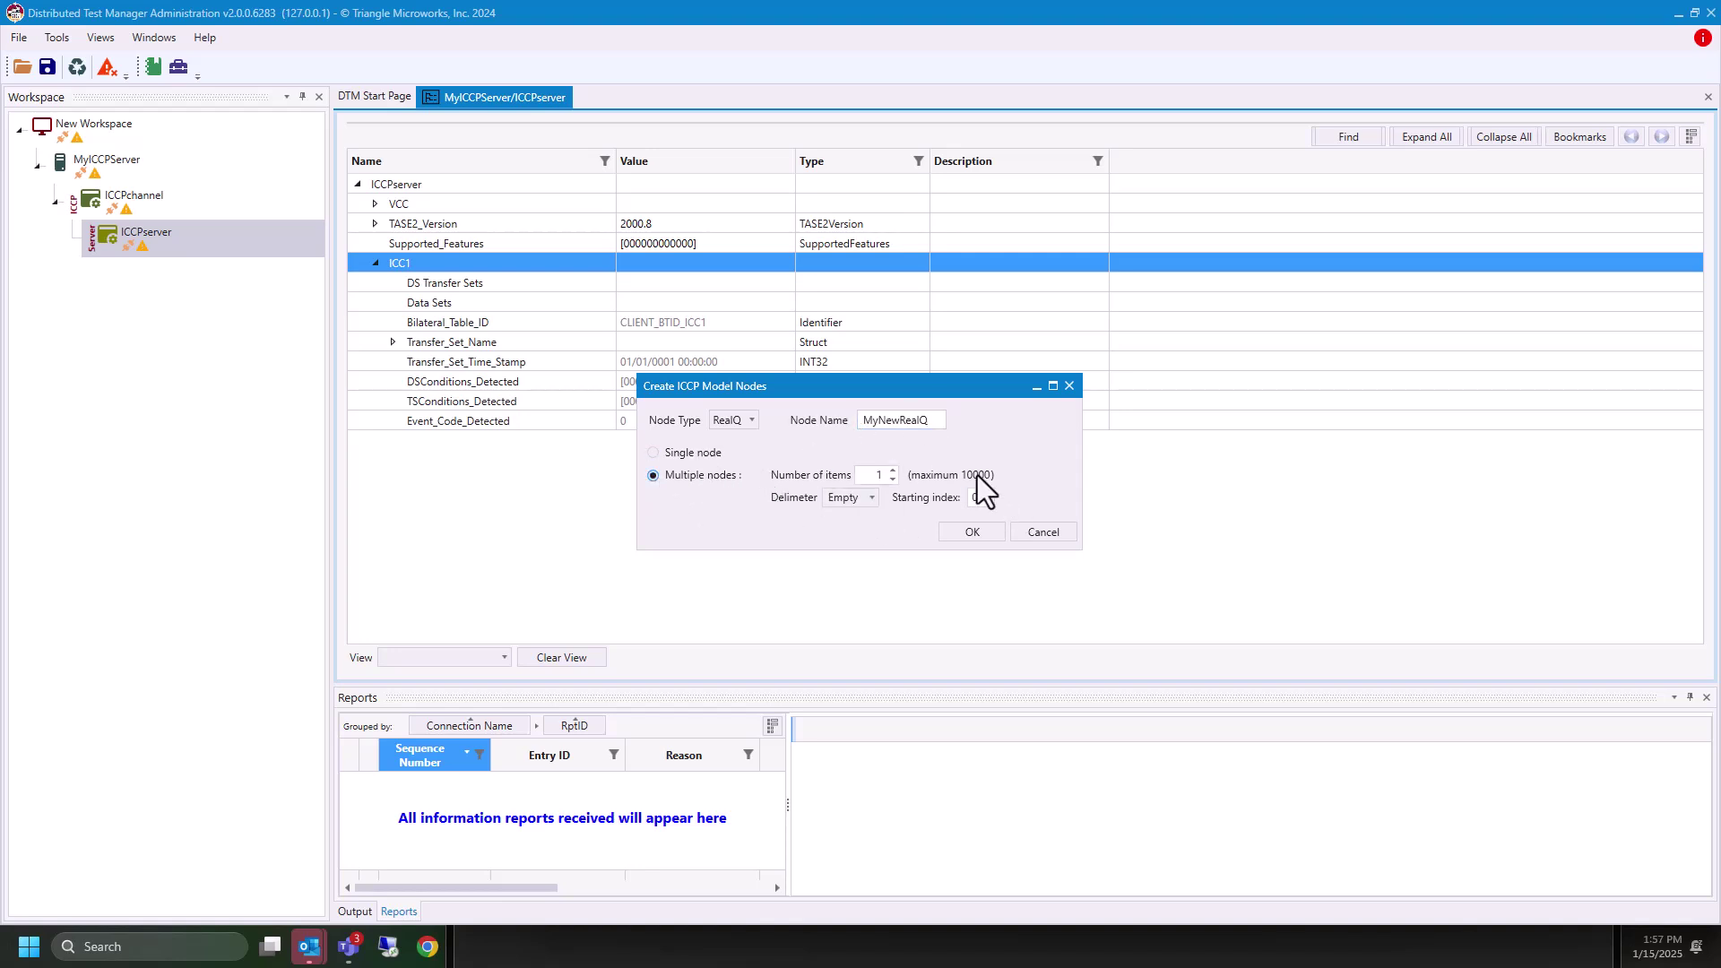
click(892, 470)
click(974, 536)
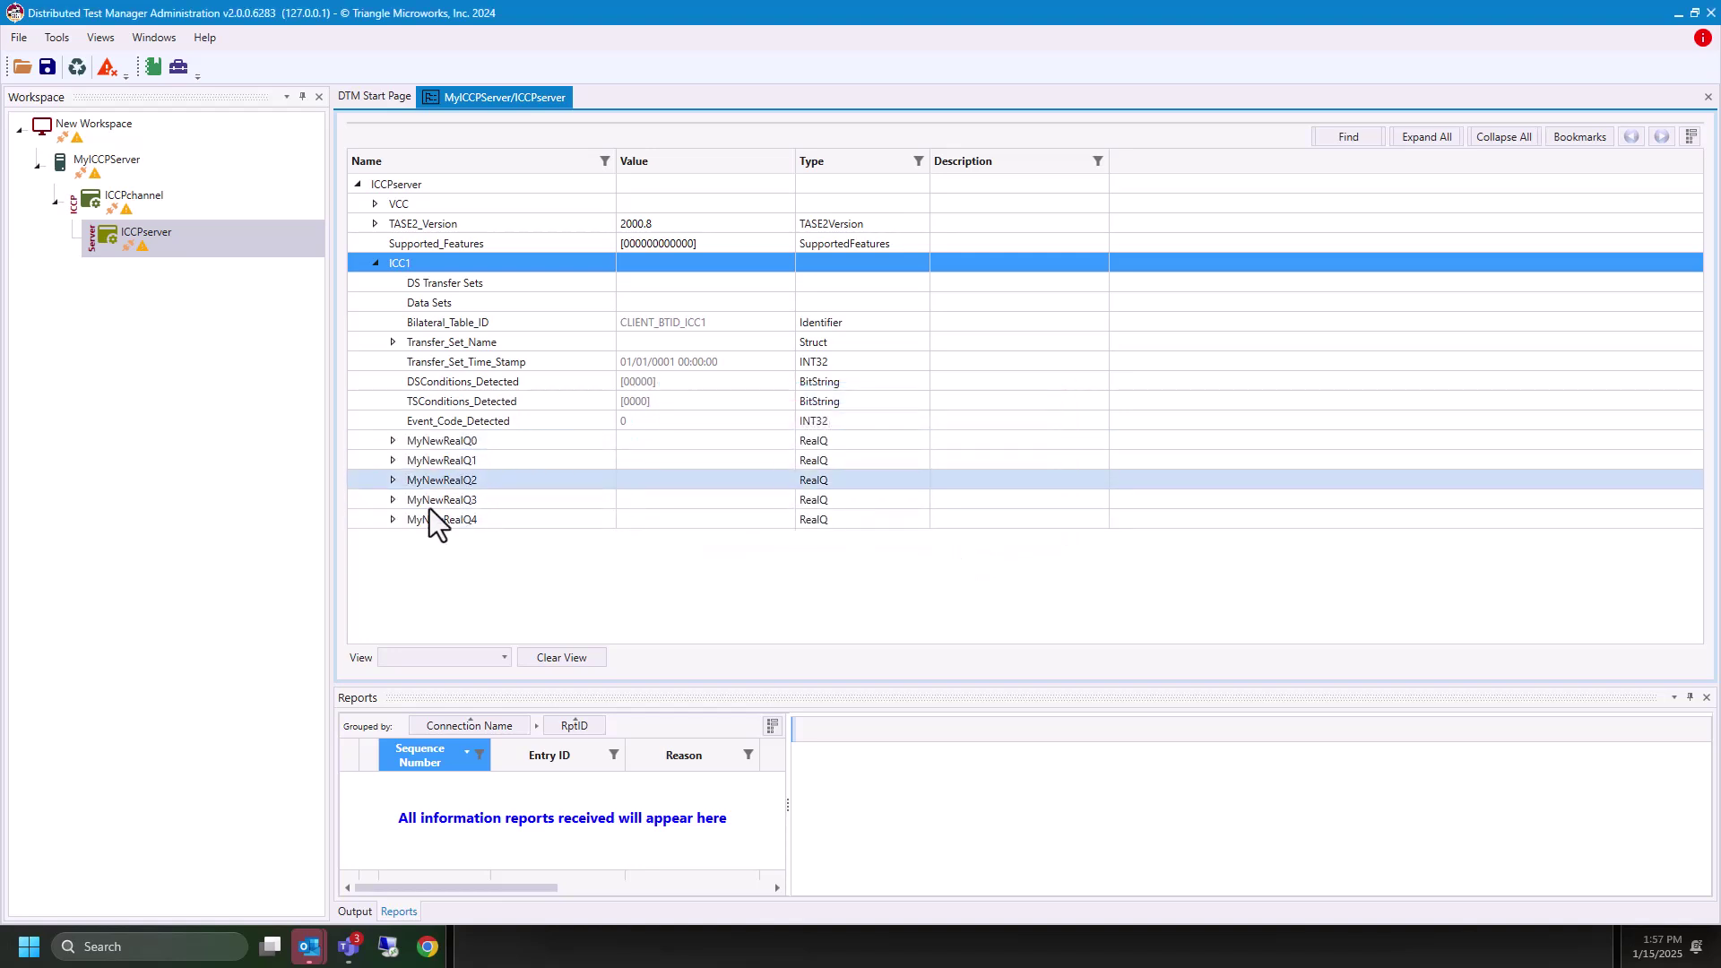
click(394, 441)
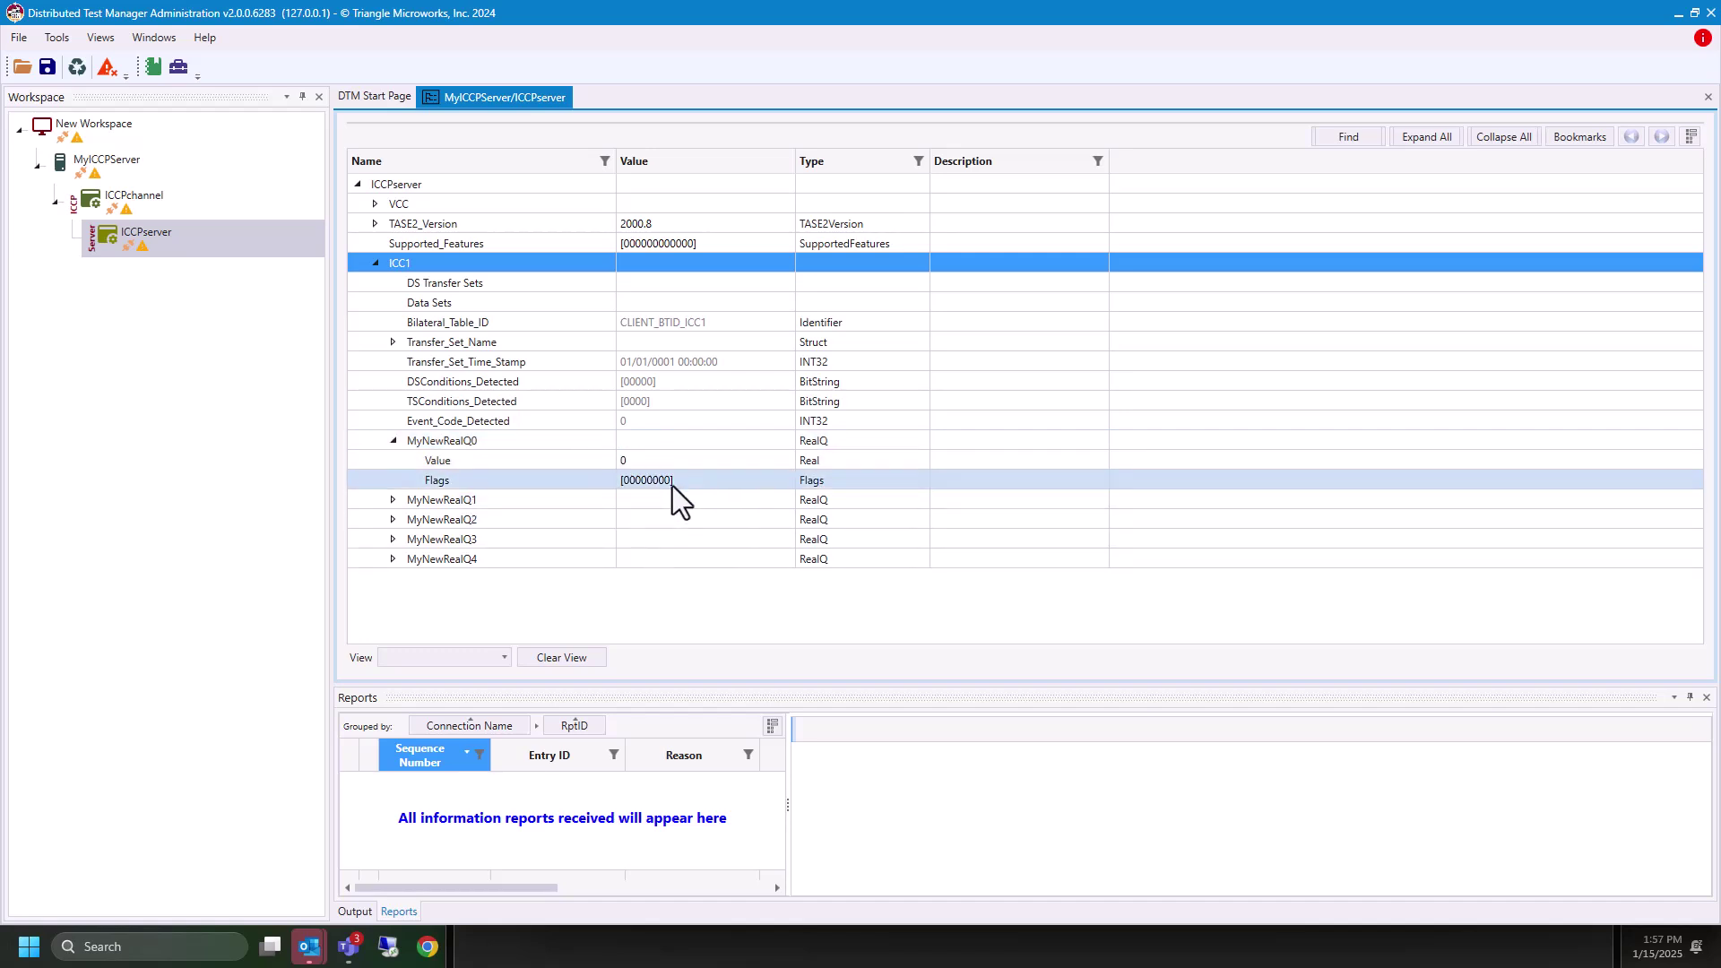
click(393, 443)
- Create ICC1 data set MyServerCreatedDataSet with MyNewRealQ0, MyNewRealQ1 and MyNewRealQ2
right_click(438, 306)
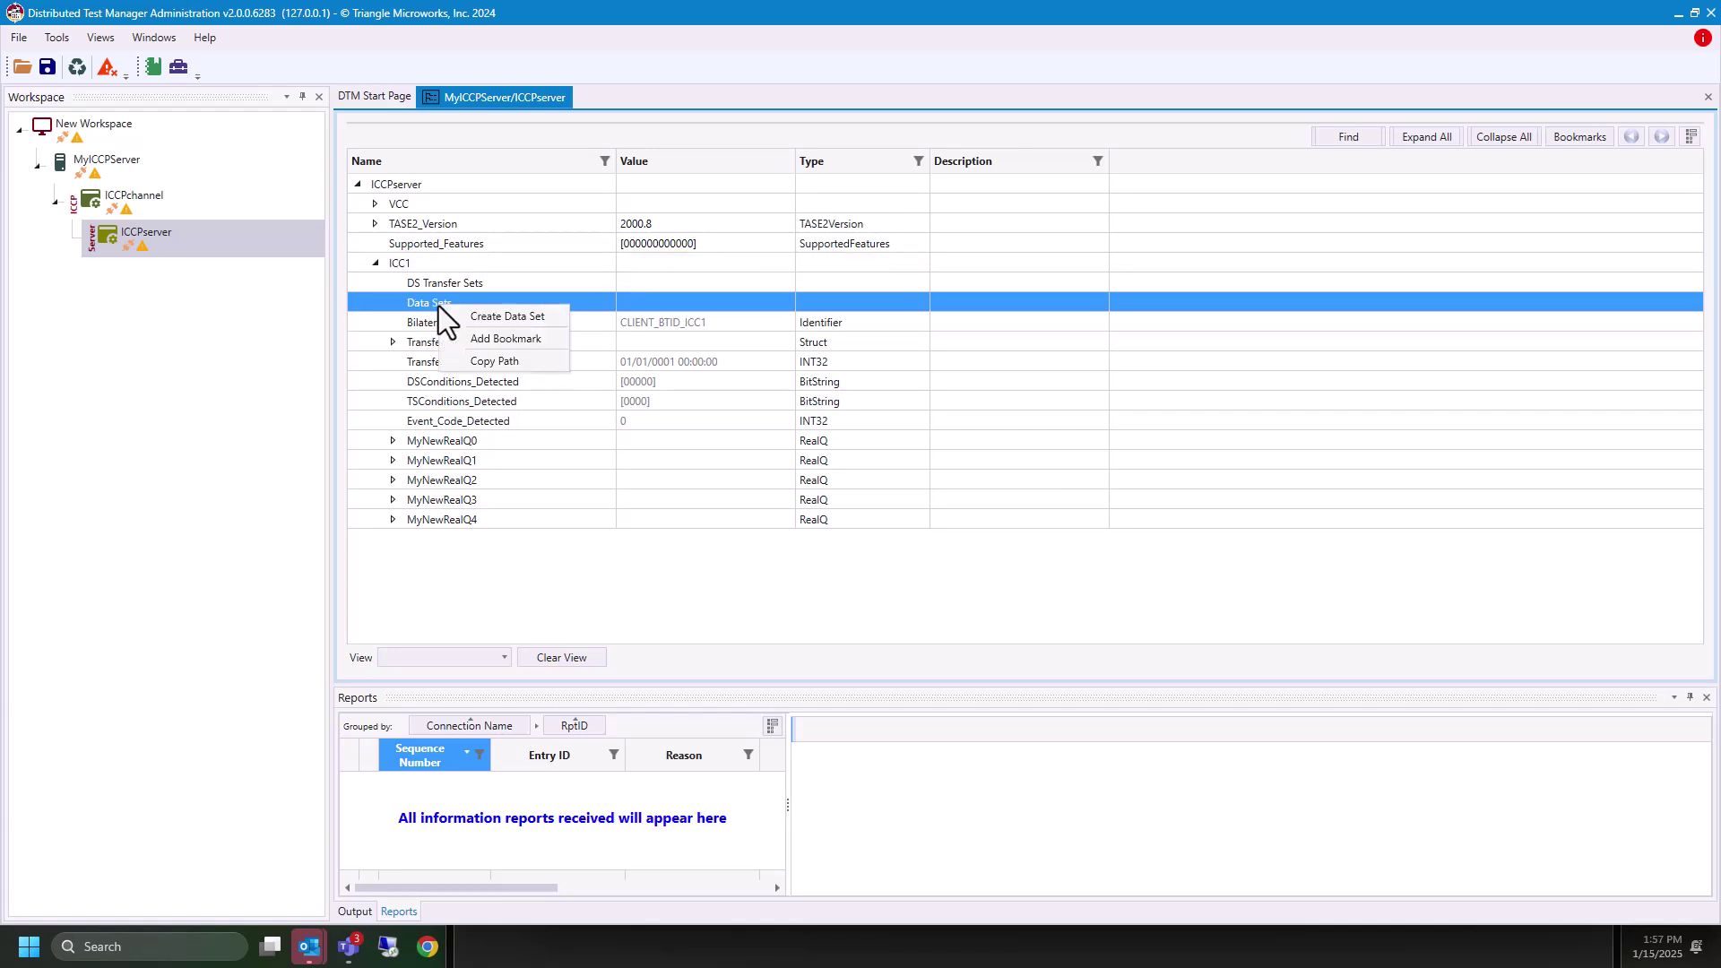
click(475, 314)
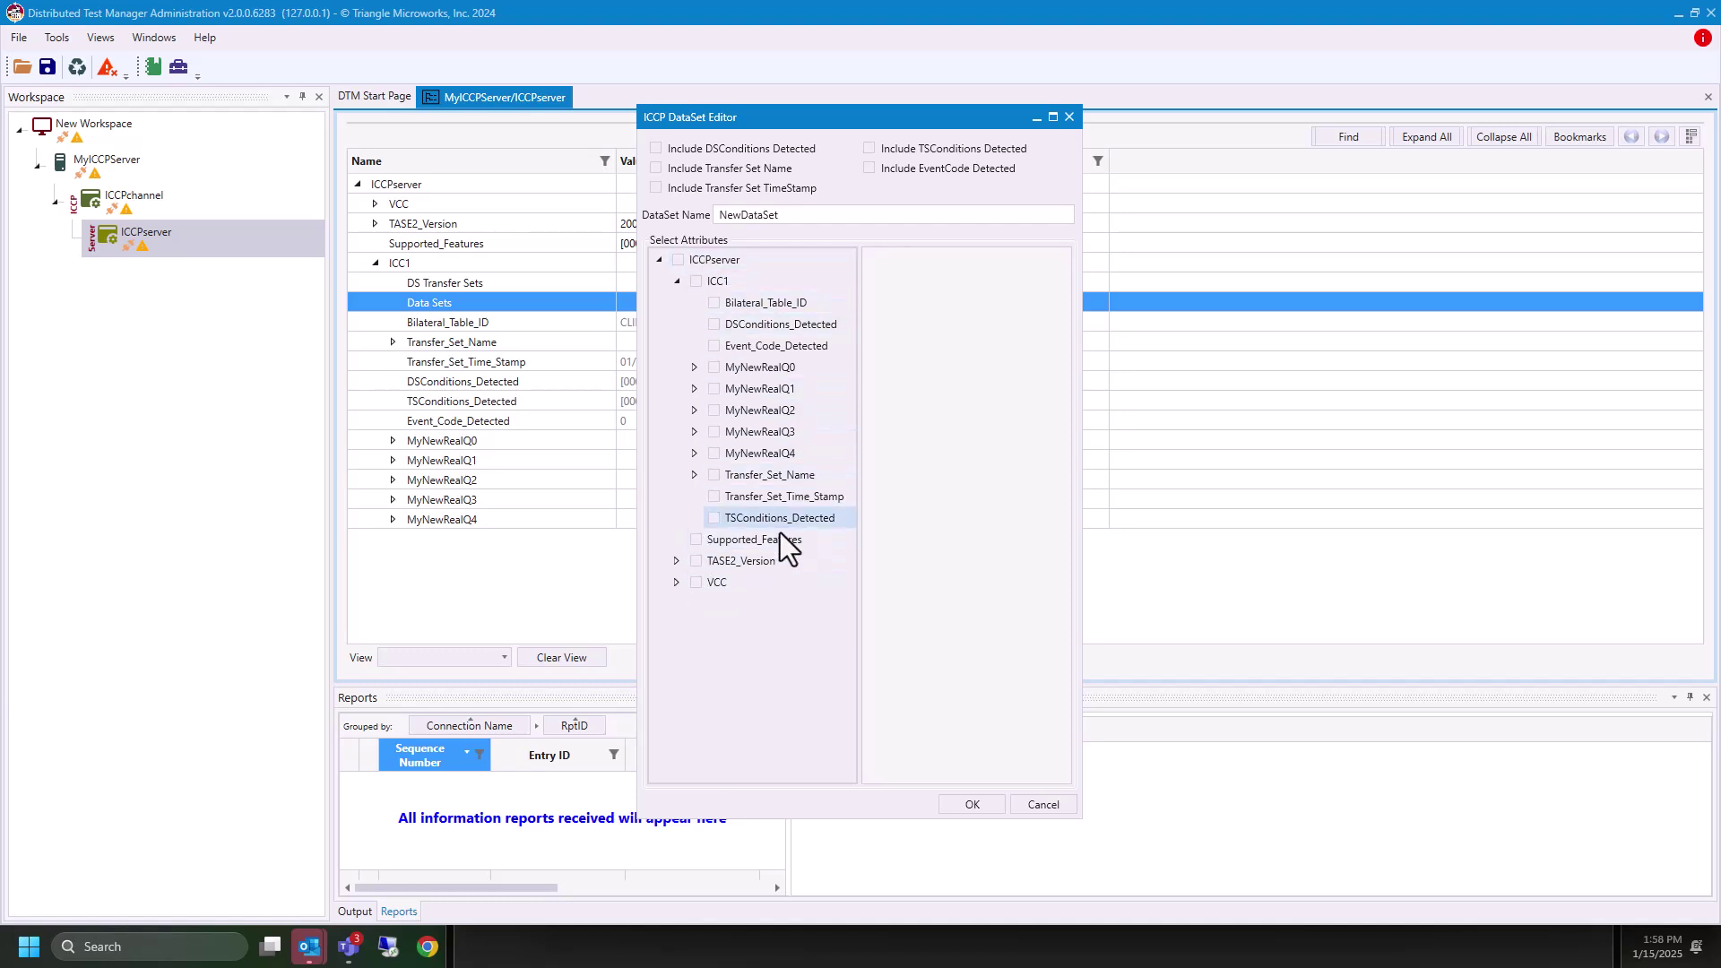
double_click(784, 215)
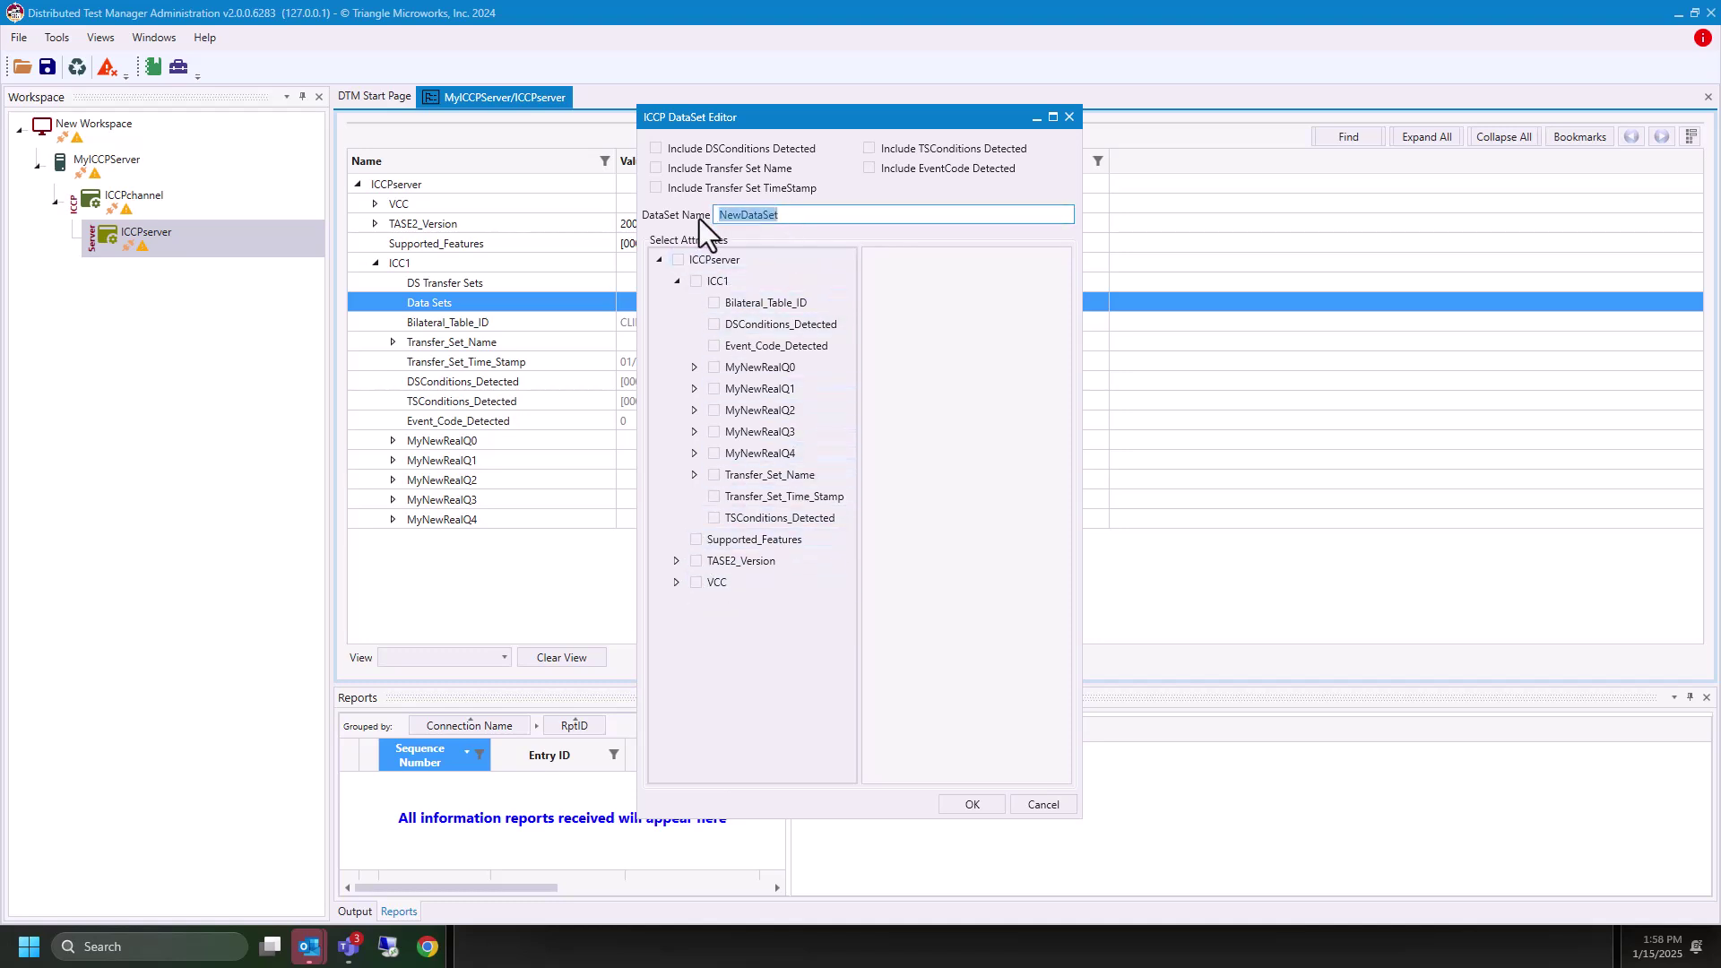
text(MyServer)
text(CreatedDataSet)
click(714, 369)
click(713, 409)
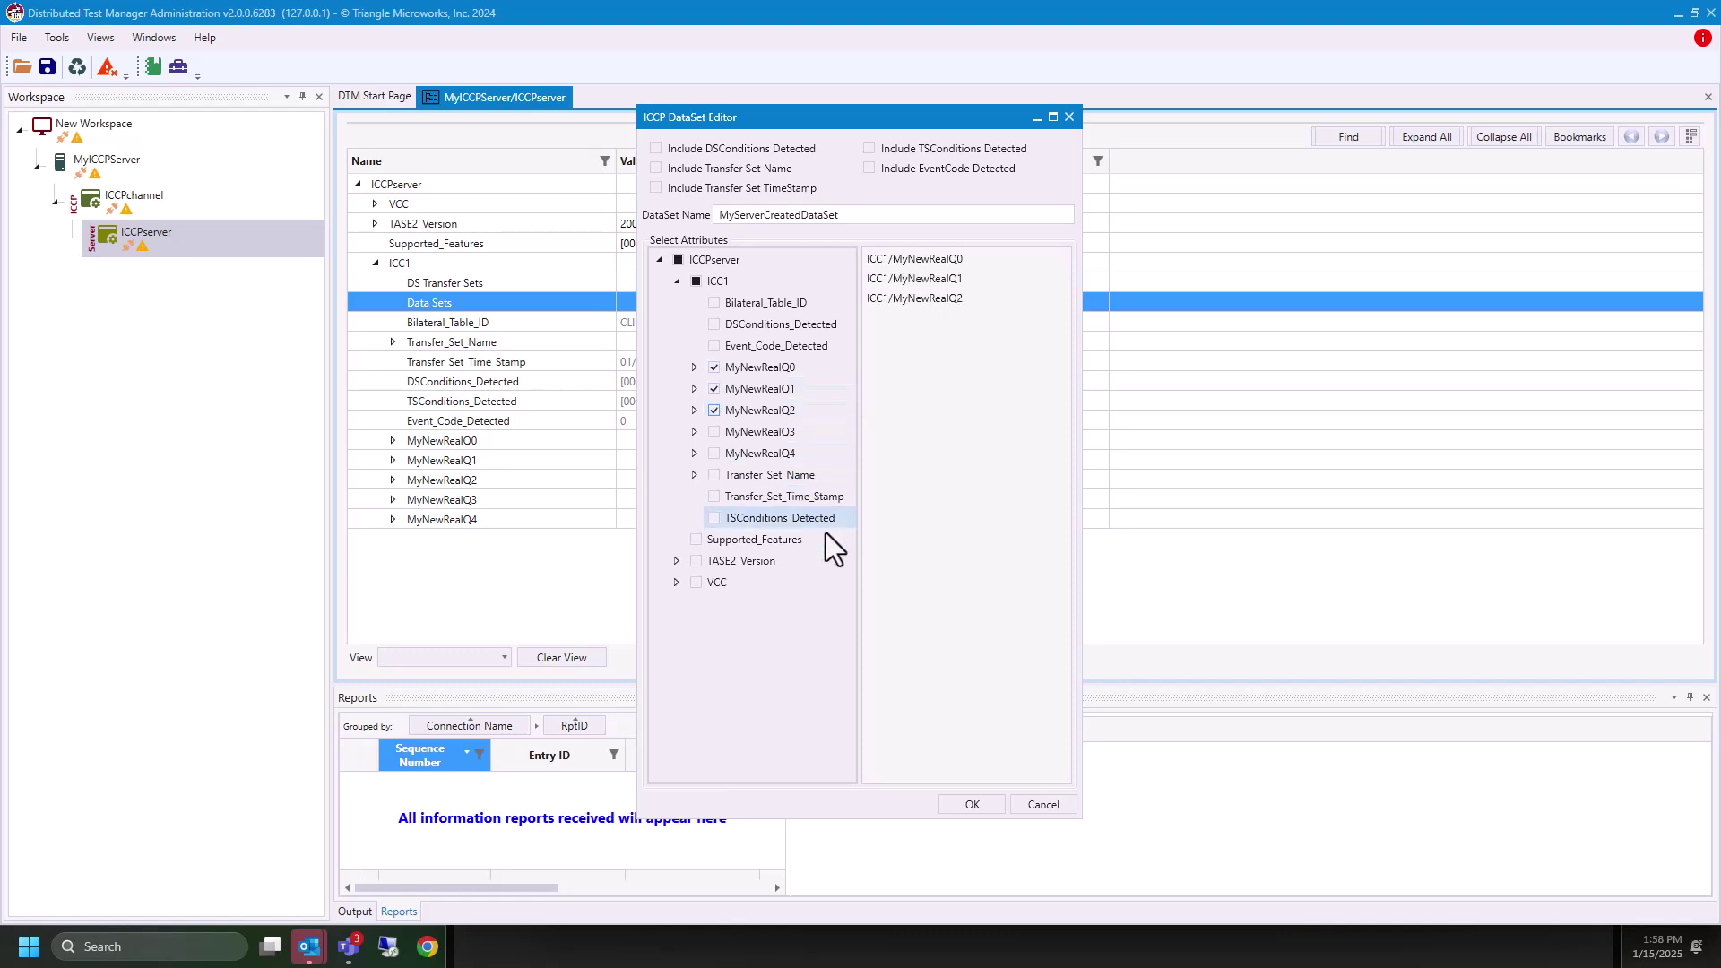
click(970, 805)
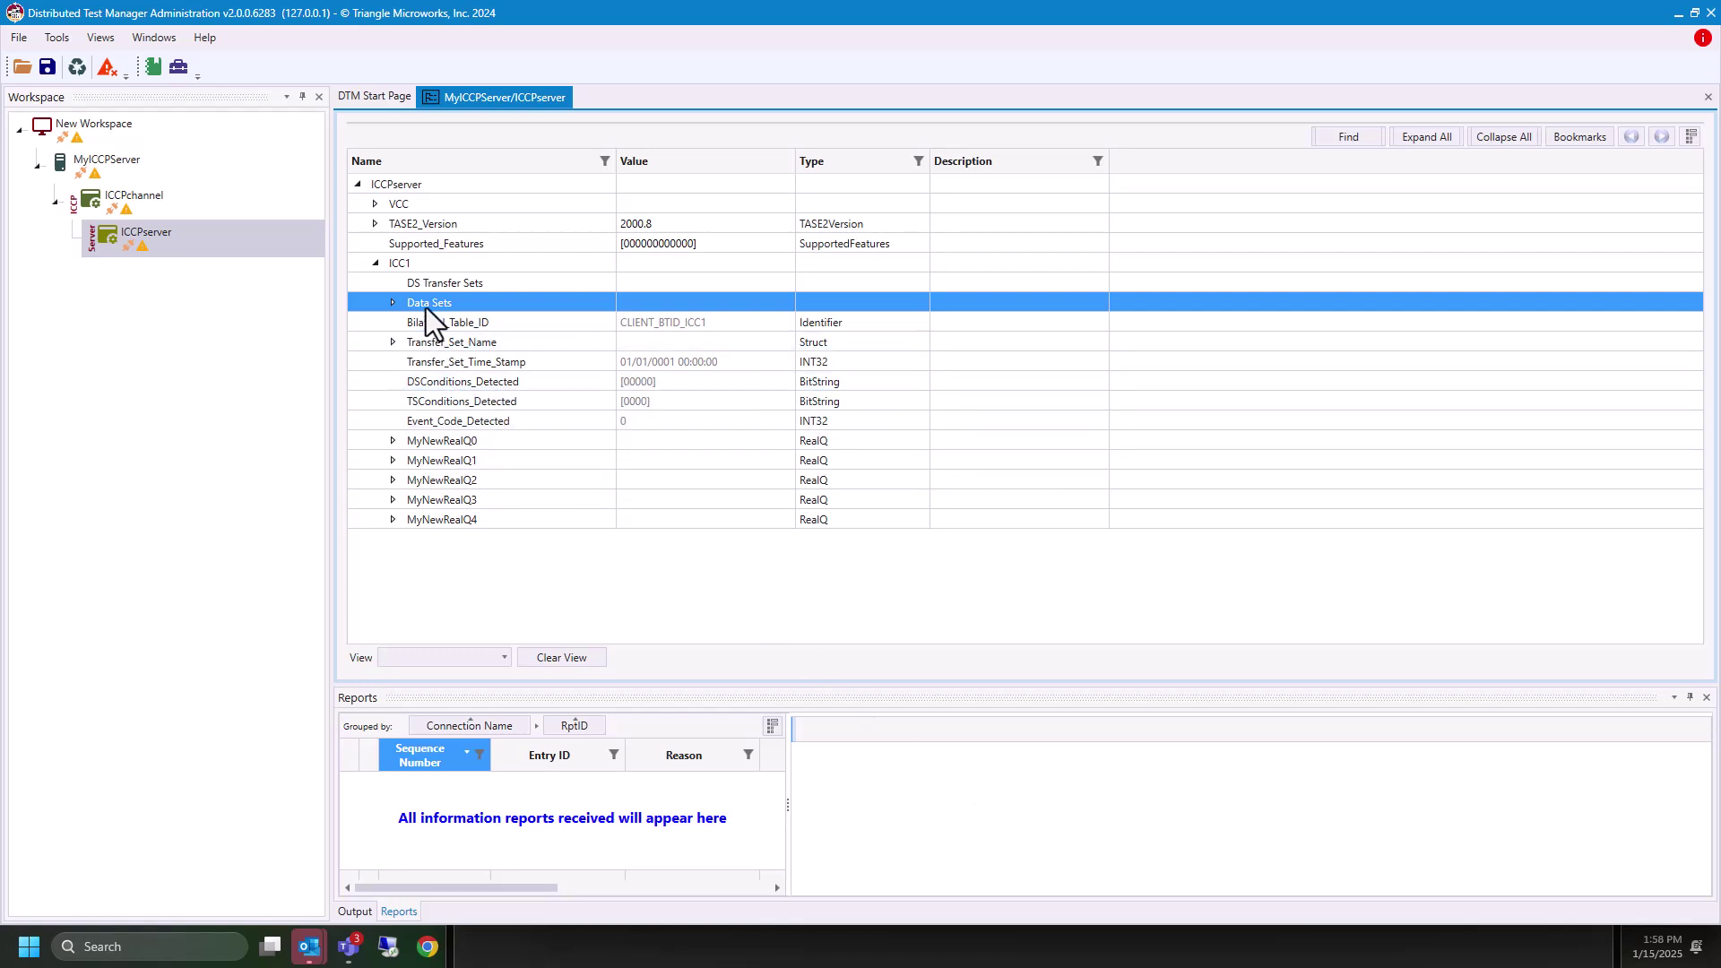
- Add DS transfer set DSTS1 under ICC1's DS Transfer Sets
right_click(444, 282)
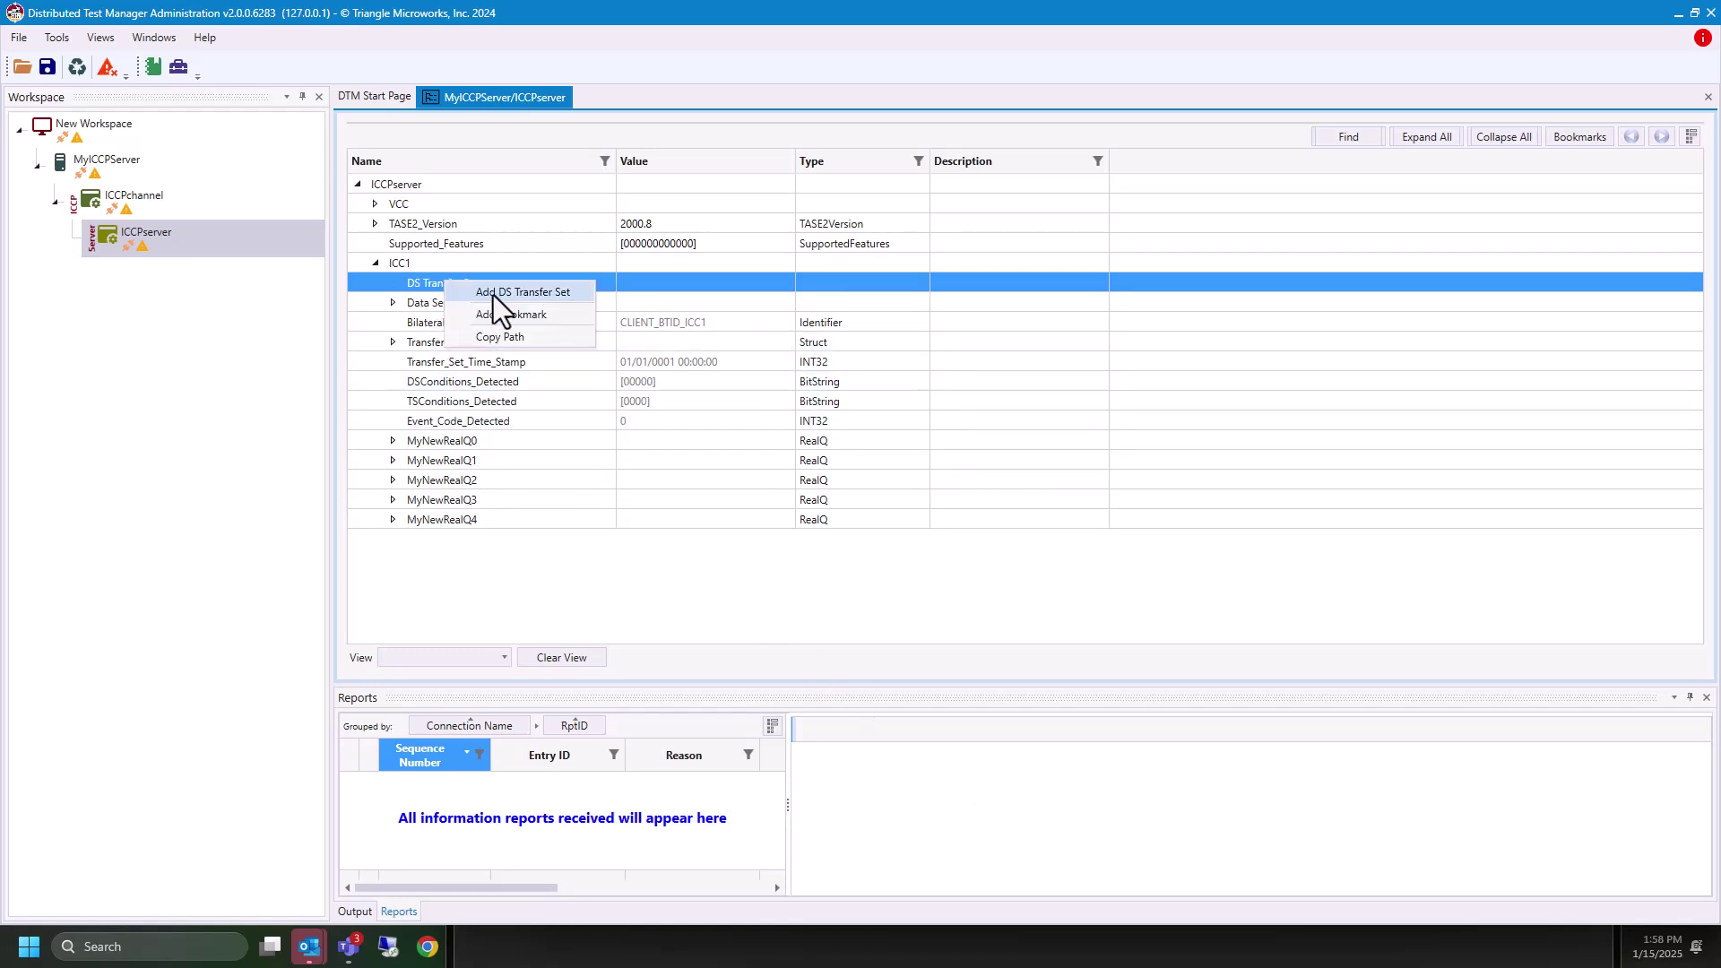
click(494, 295)
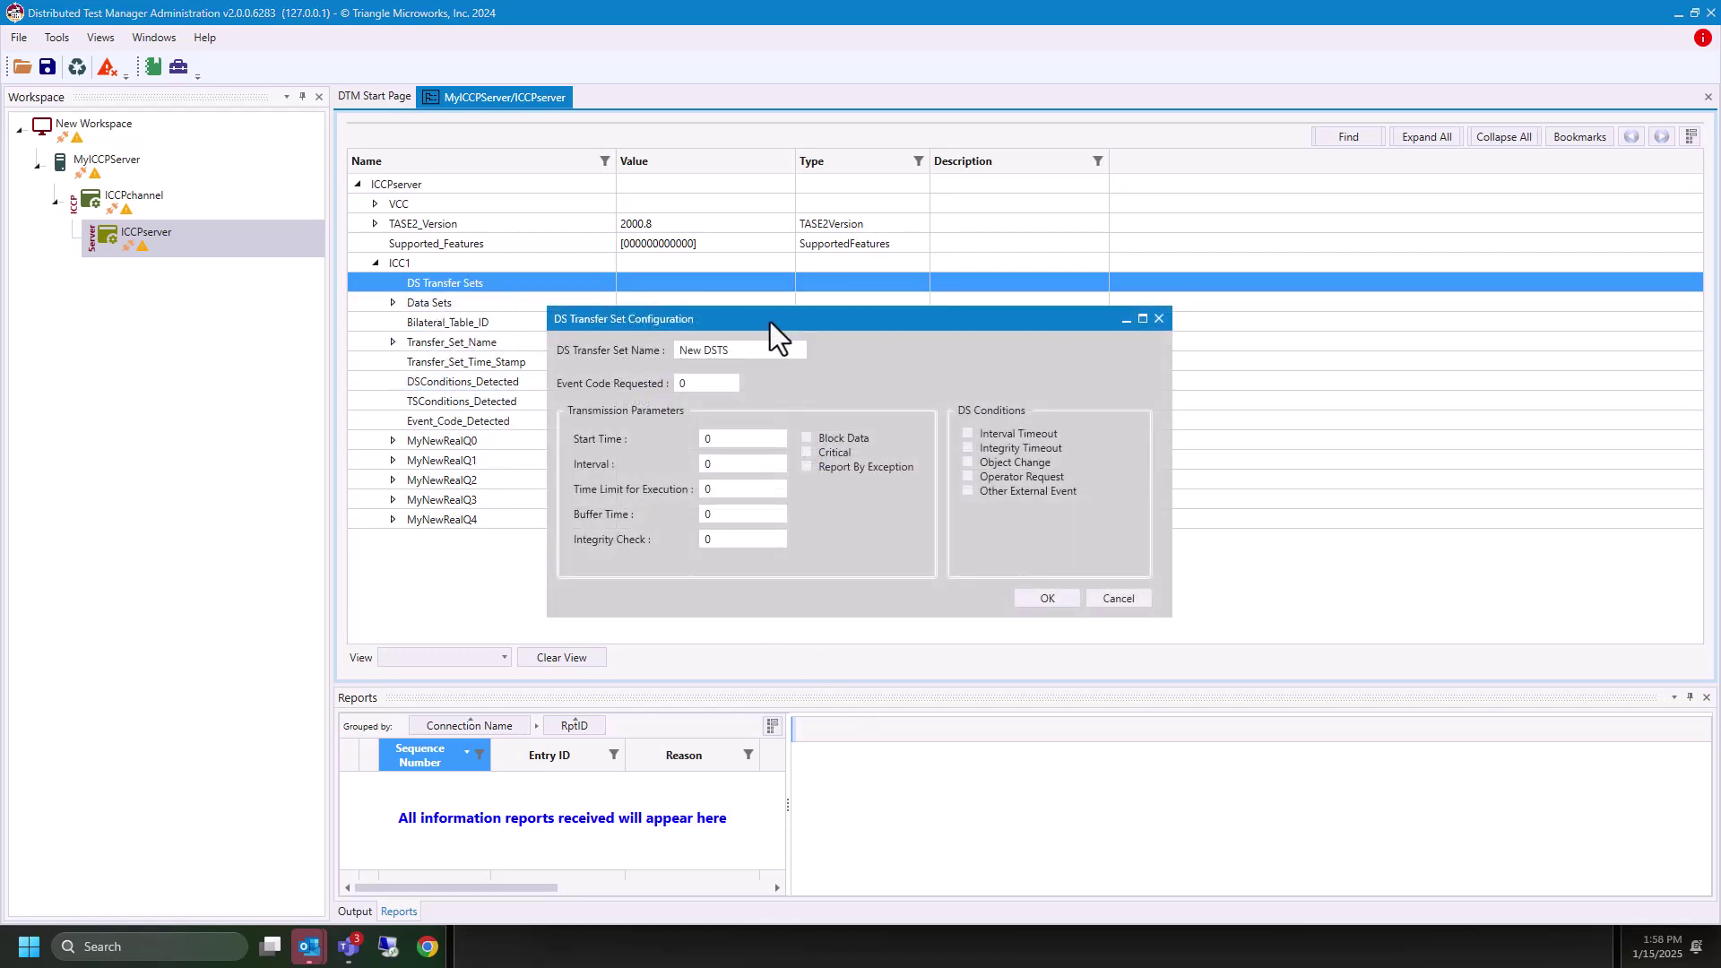
drag(771, 321, 861, 345)
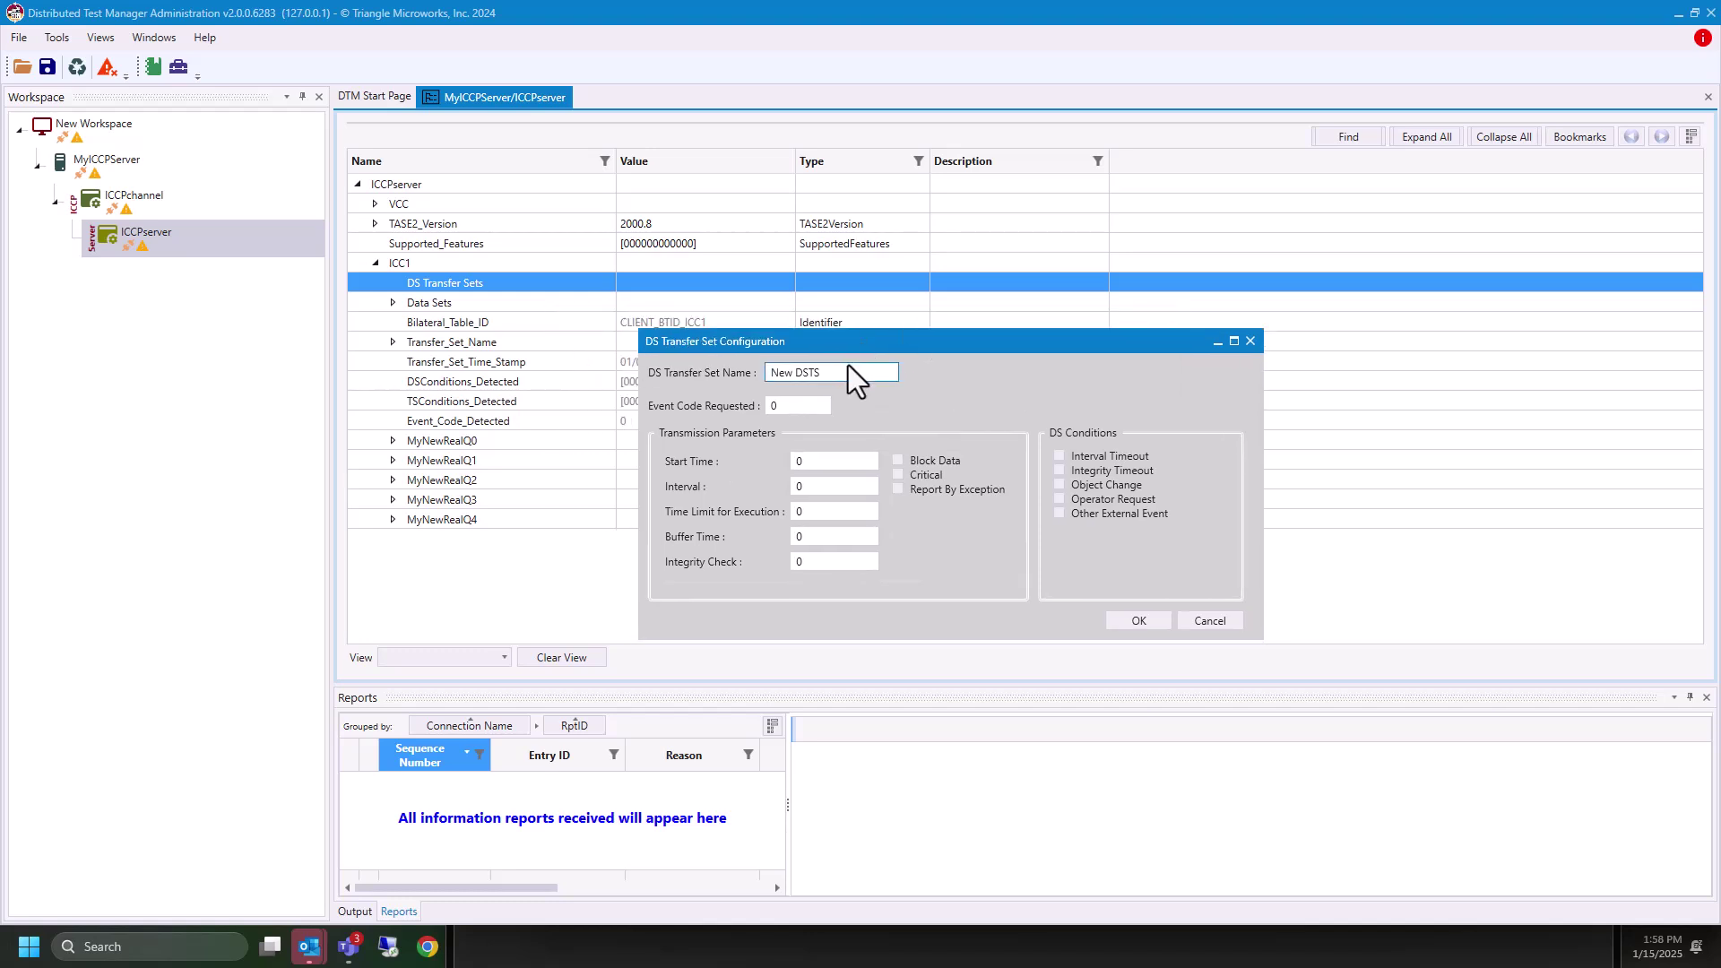
drag(770, 373, 820, 373)
text(DSTS)
text(1)
click(1152, 621)
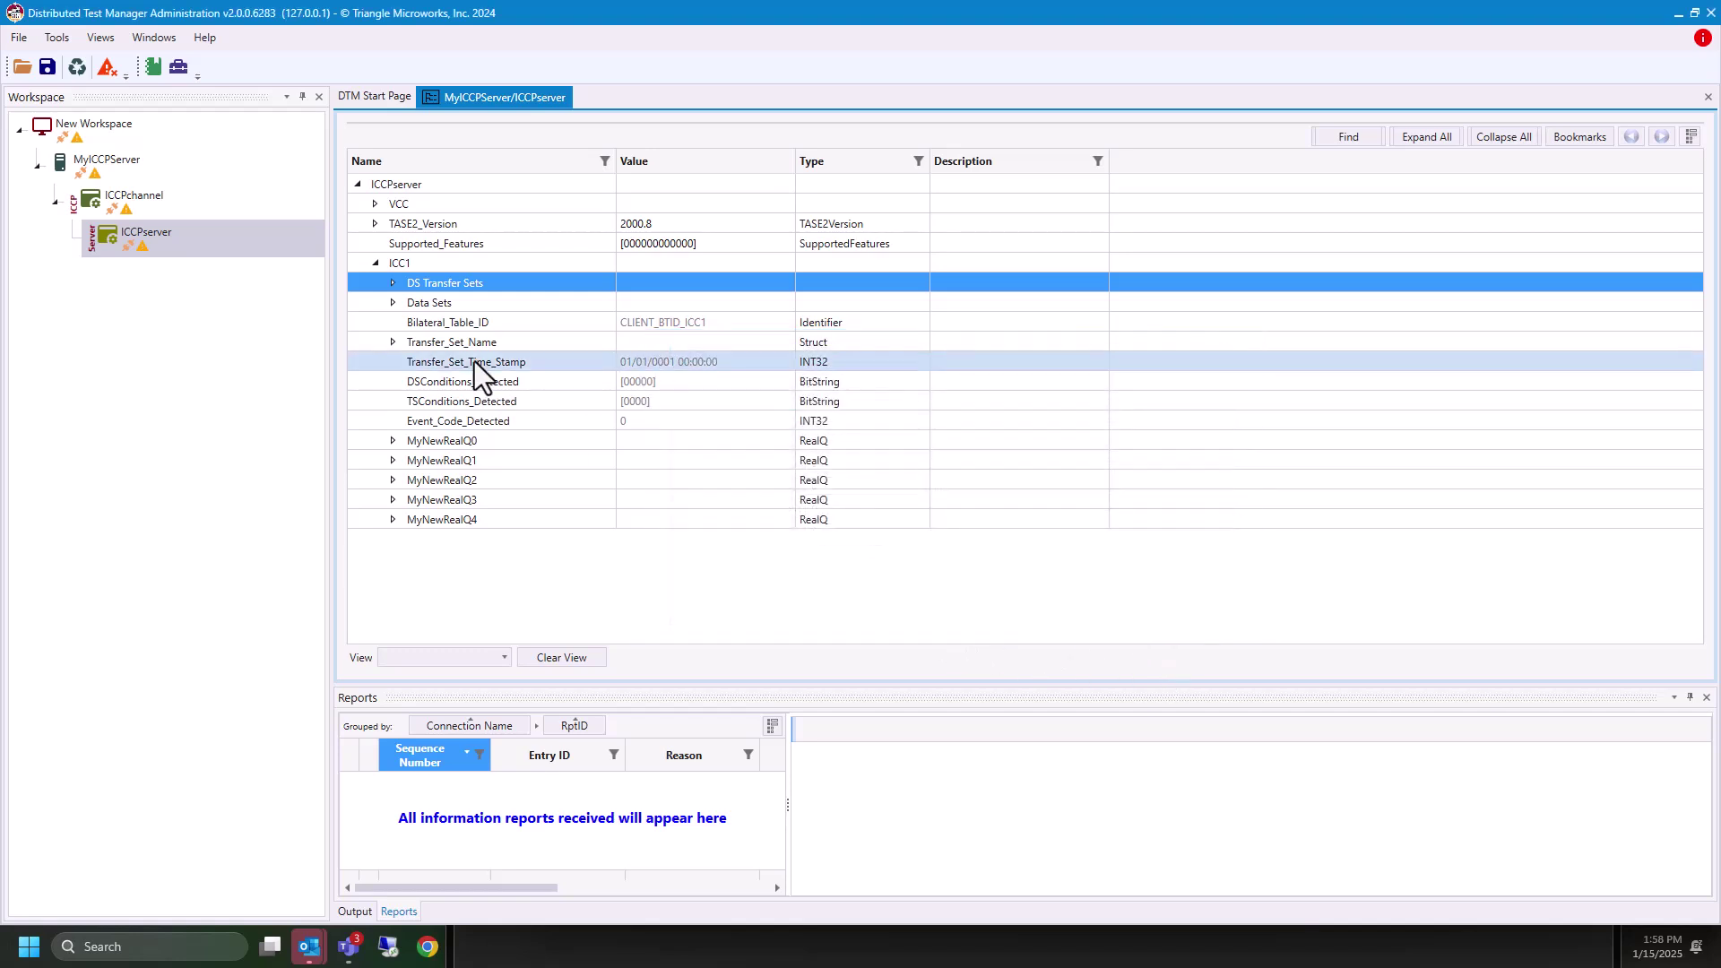
- Add a second DS transfer set, DSTS2
click(391, 284)
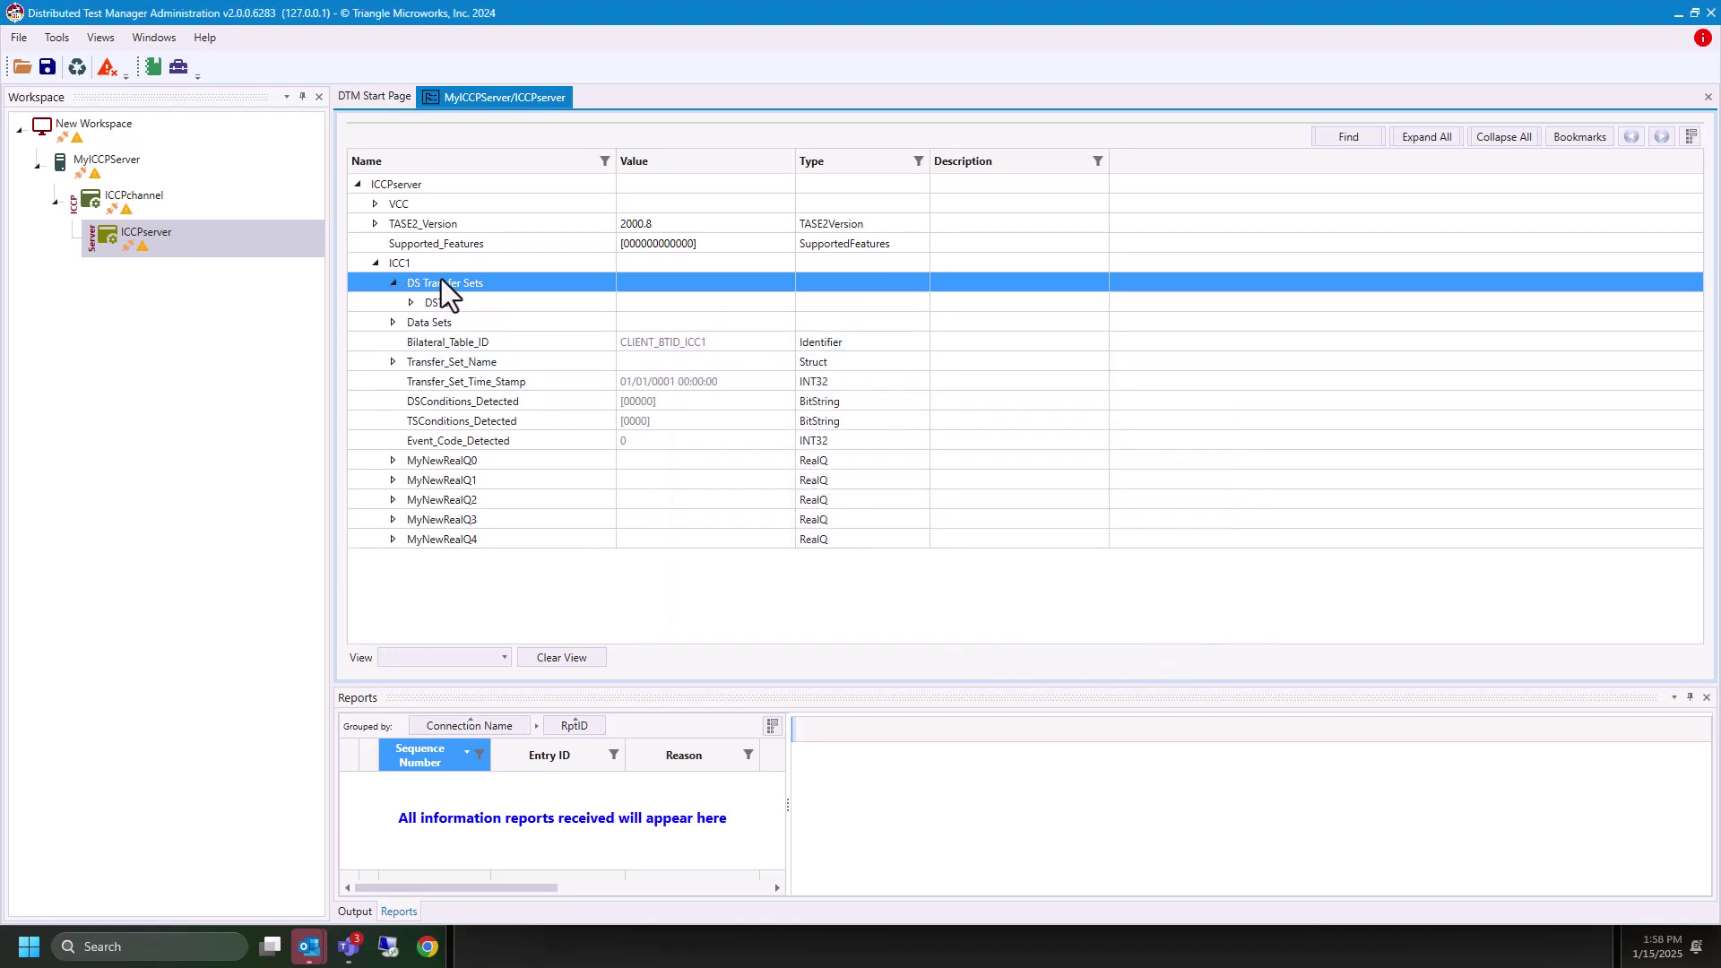
right_click(442, 283)
click(524, 291)
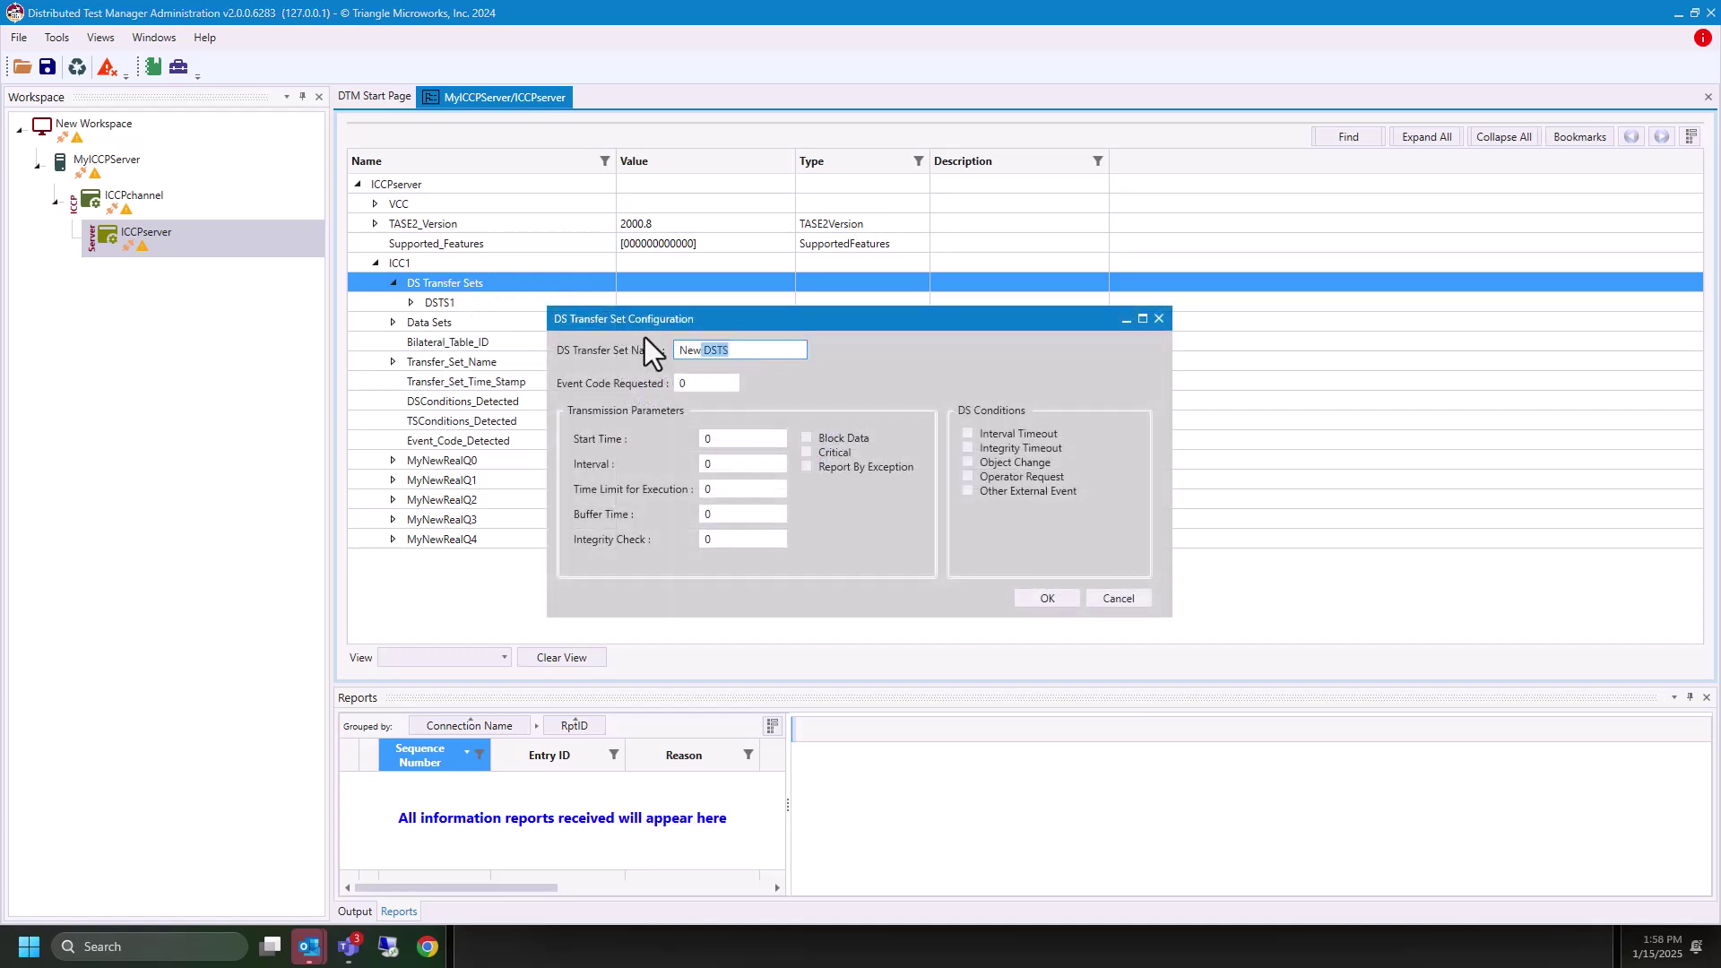
text(DSTS2)
click(1042, 597)
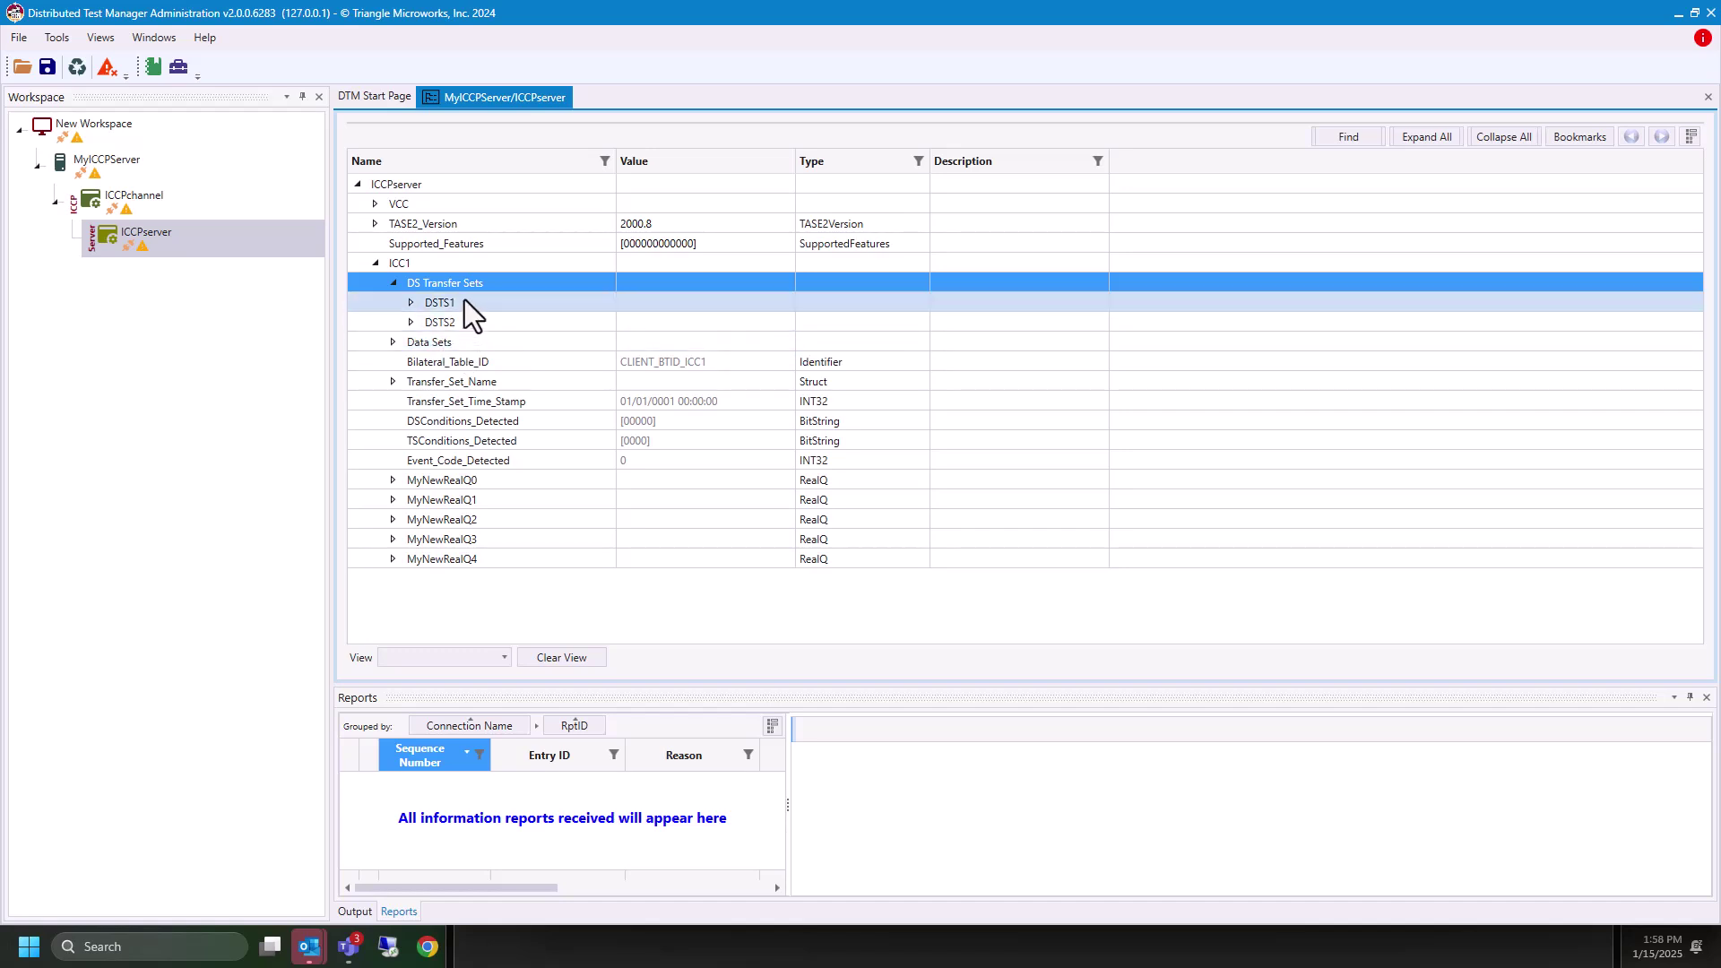
- Apply a Data Changes action to the ICCPserver device
right_click(175, 237)
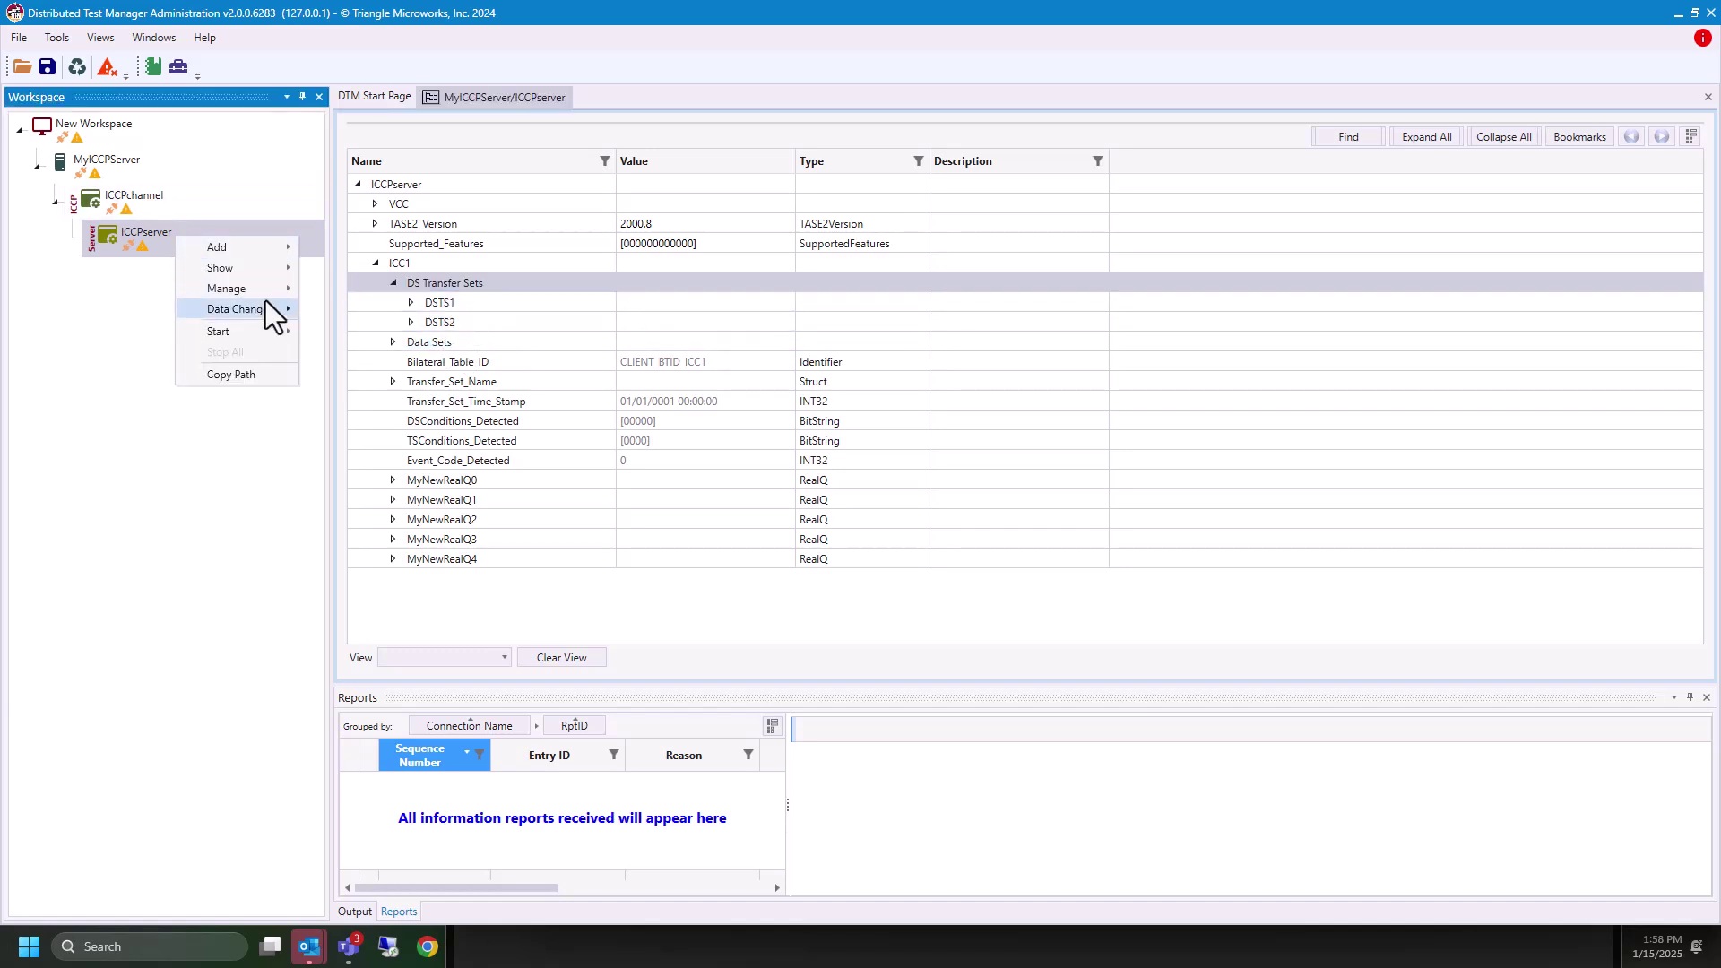
click(380, 295)
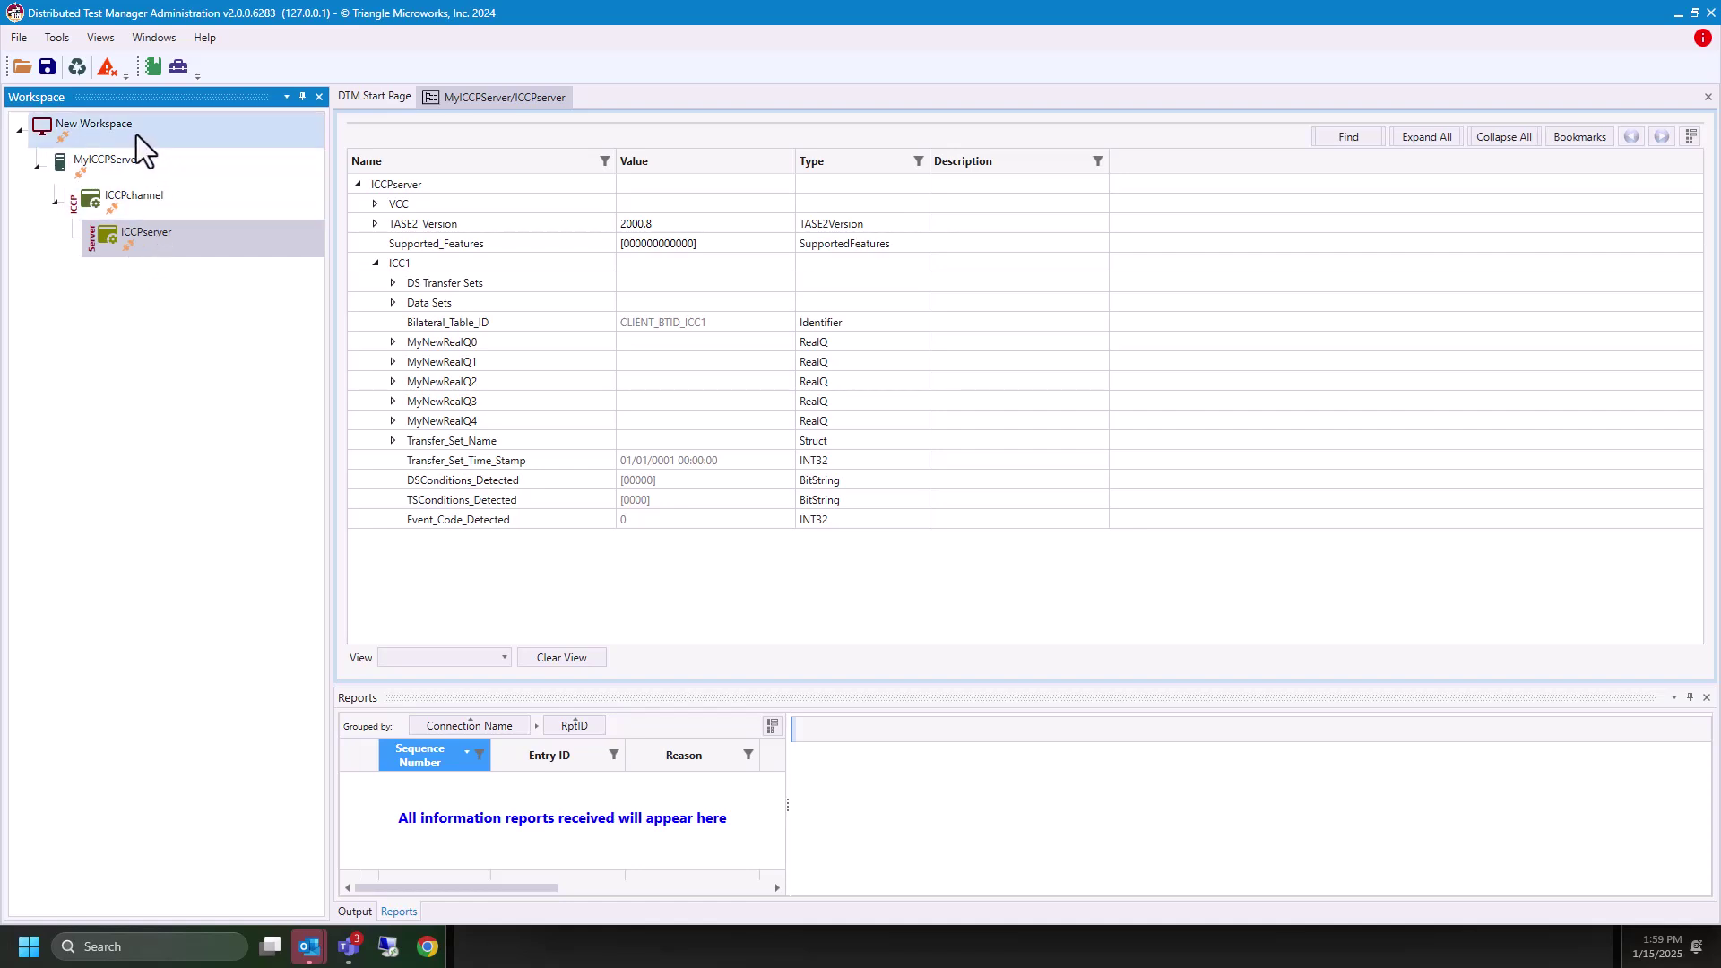
mouse_move(93, 123)
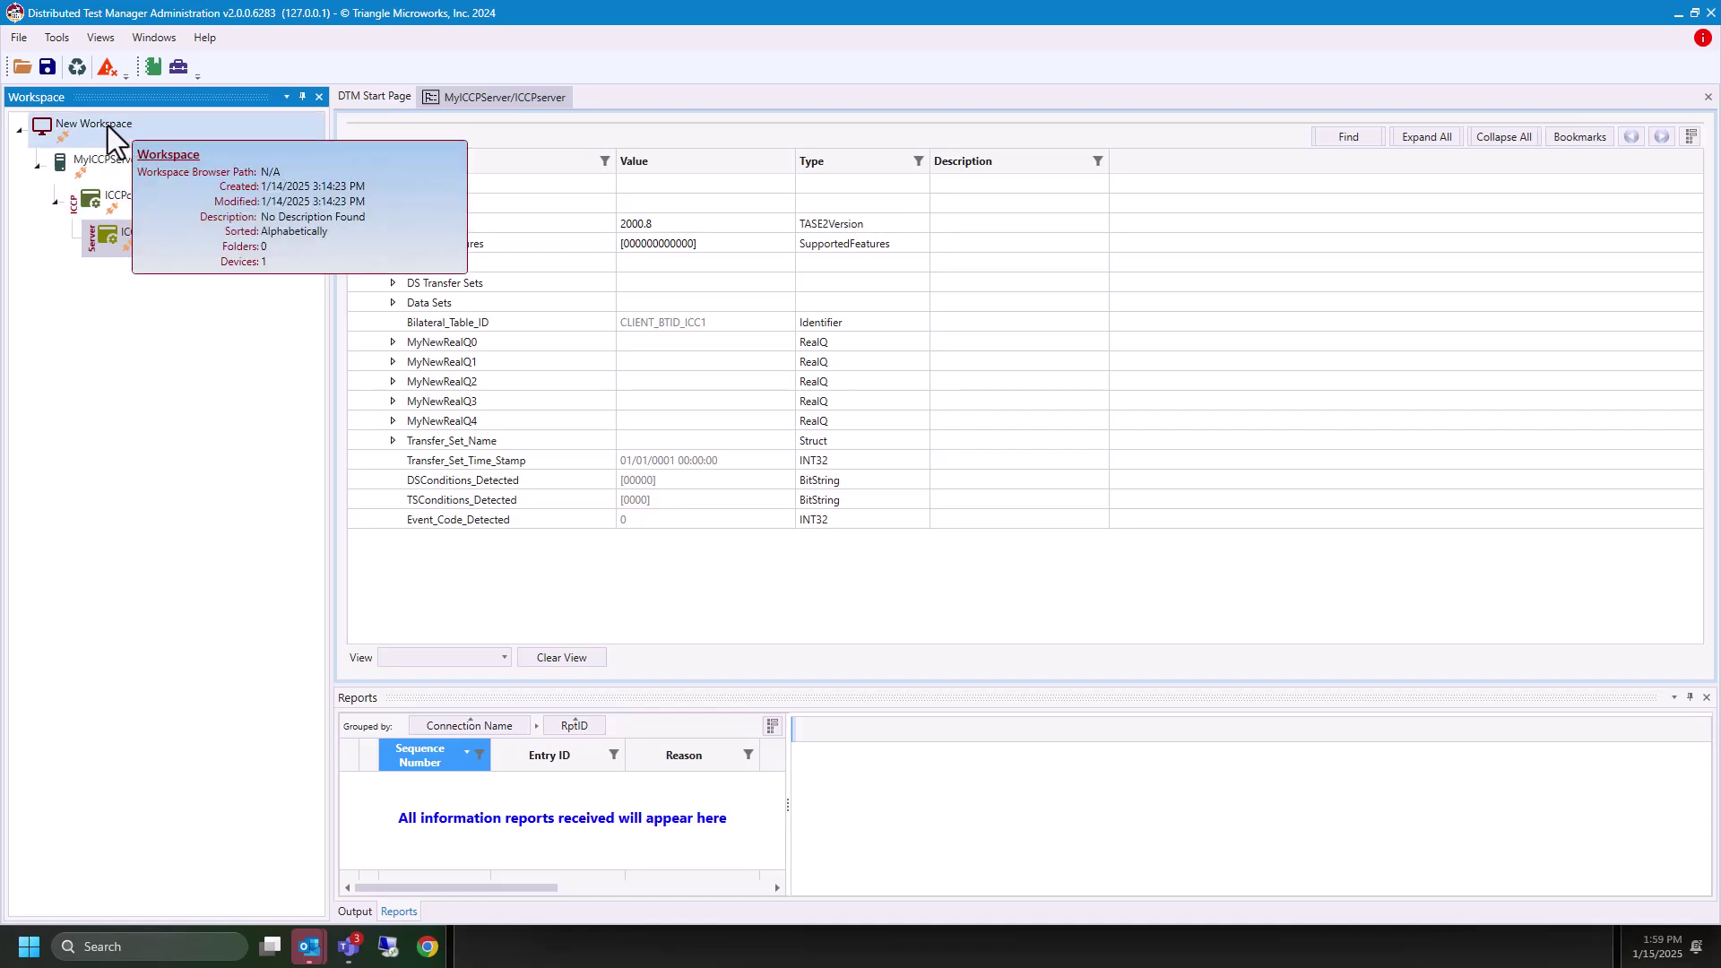
- Add ICCP client MyClientICCPDevice on 10.10.10.106, with discovery toward server 10.10.10.102
right_click(104, 127)
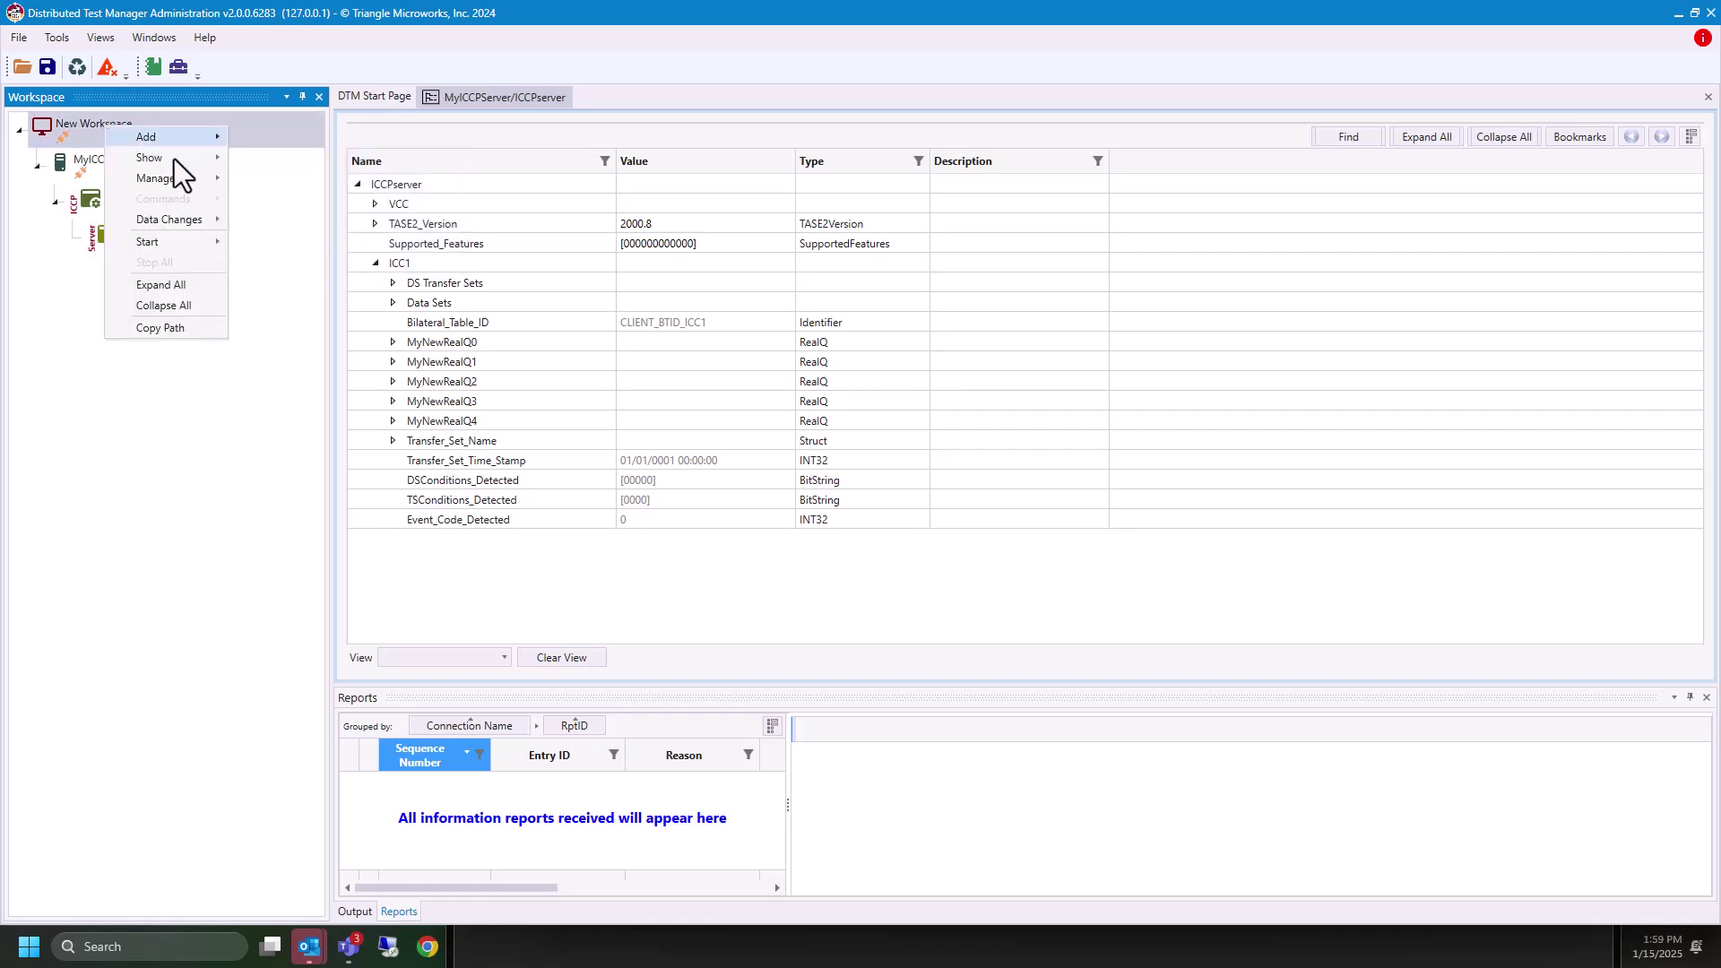
mouse_move(147, 138)
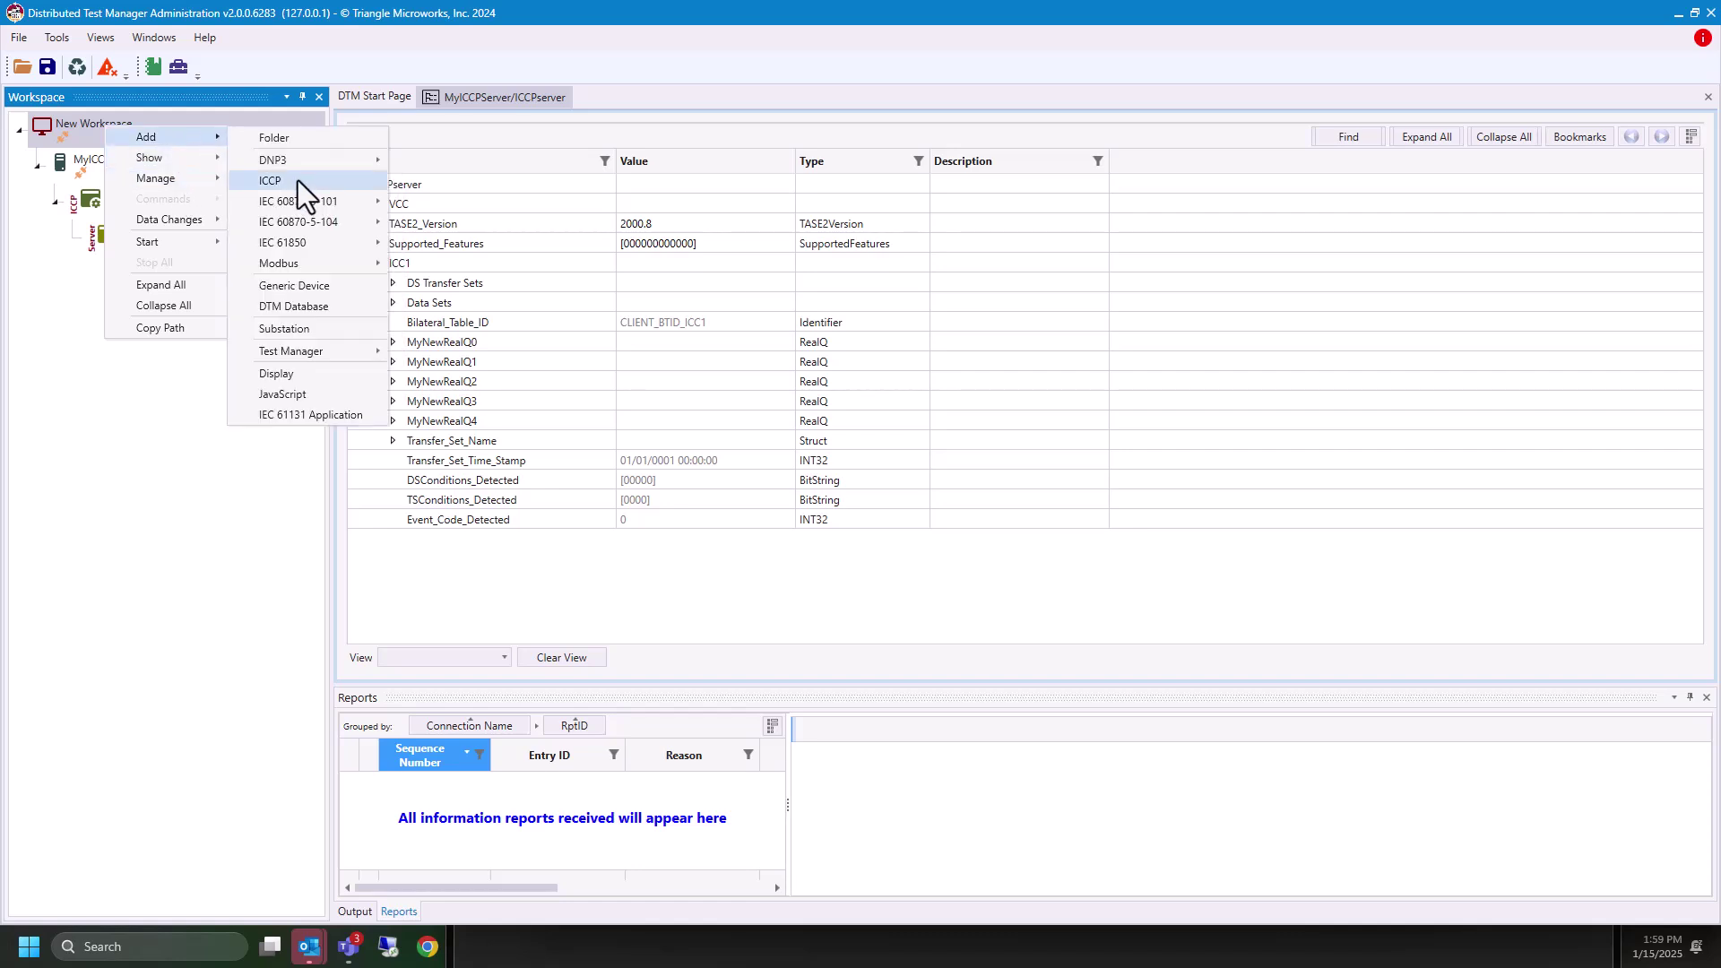
click(298, 179)
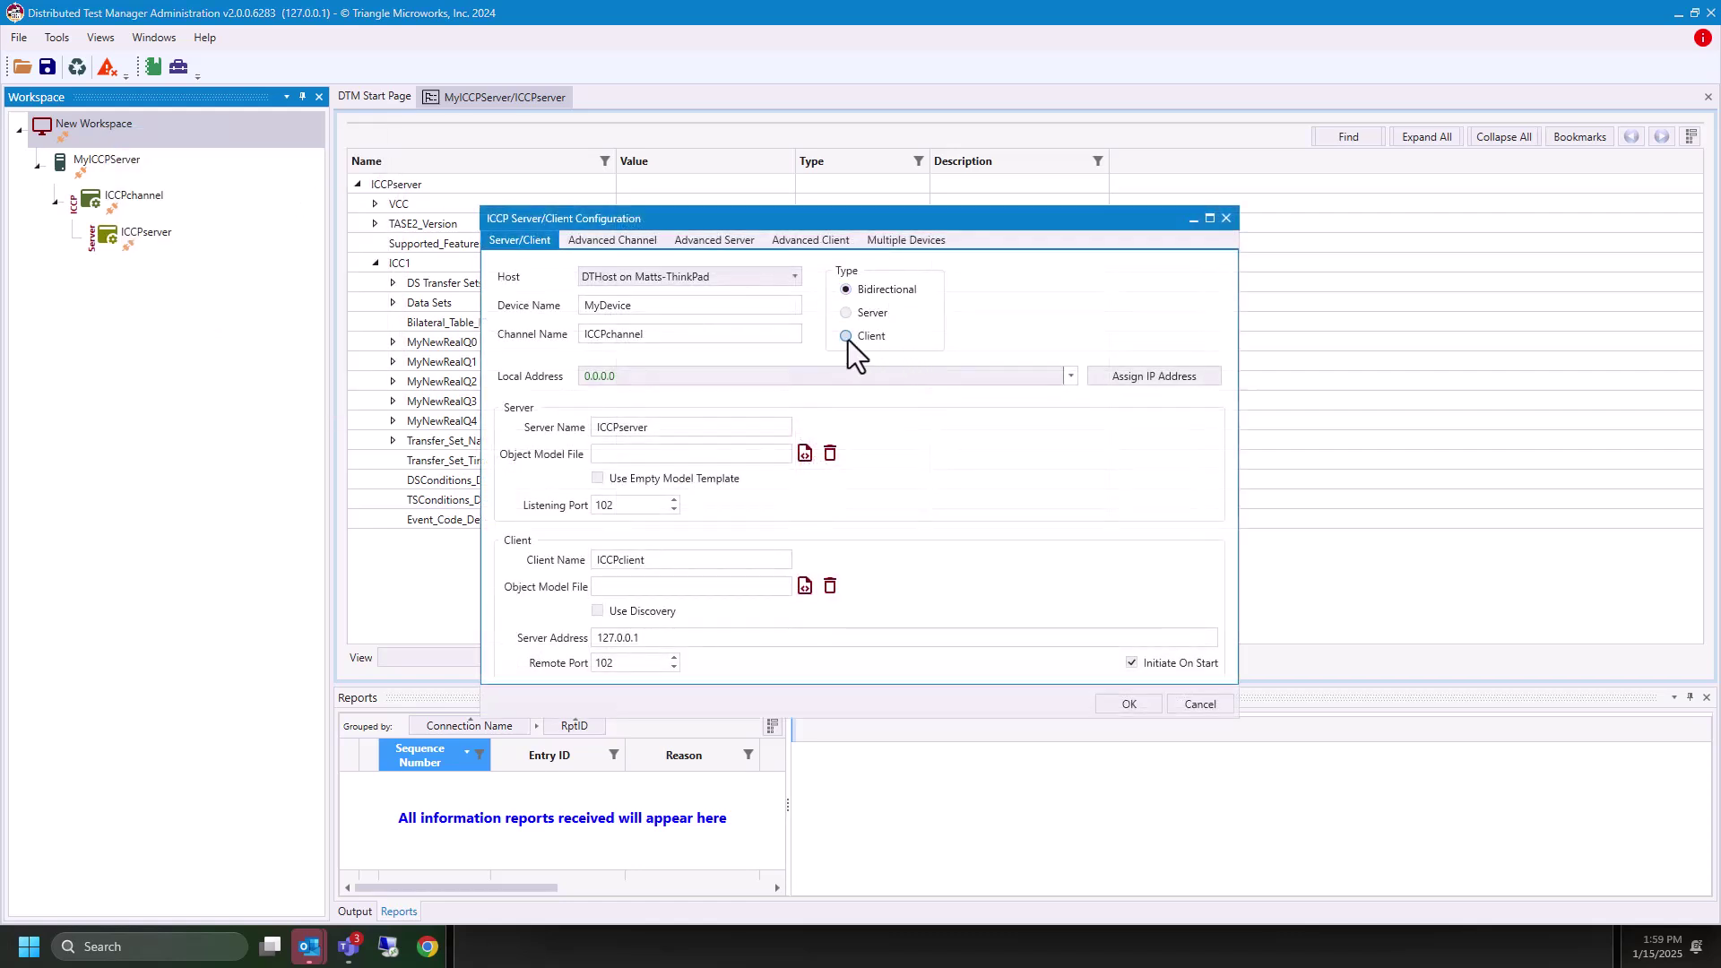
click(848, 337)
click(637, 306)
text(C)
click(658, 337)
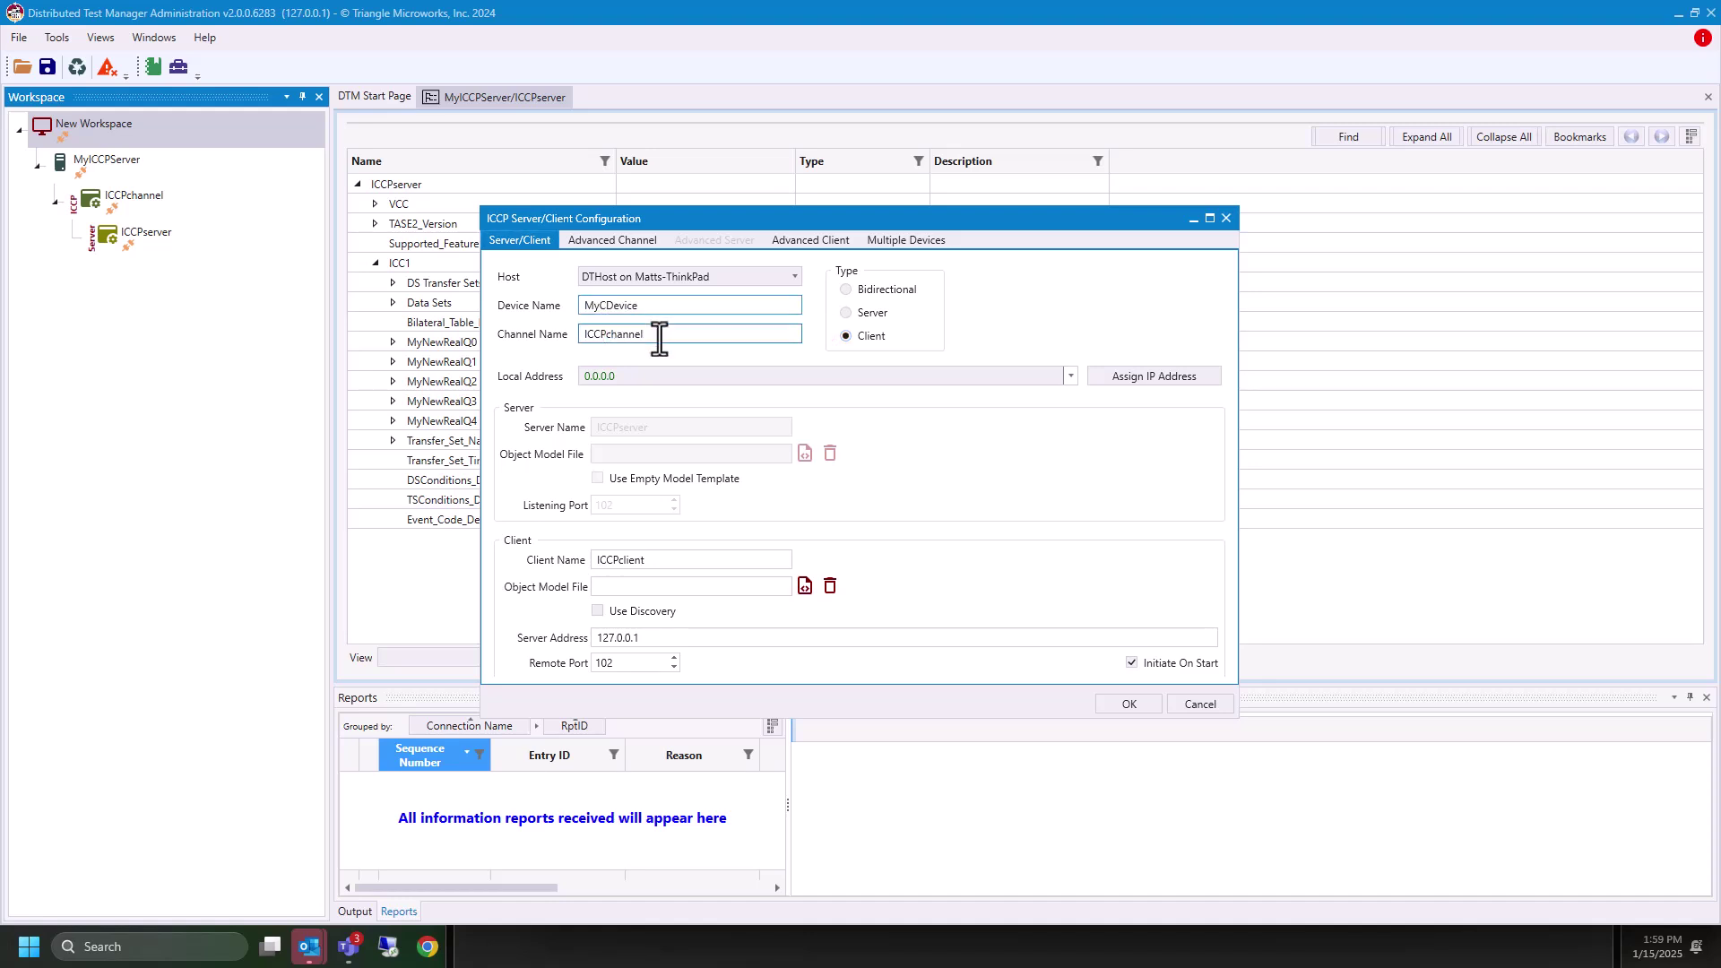
text(lientICCP)
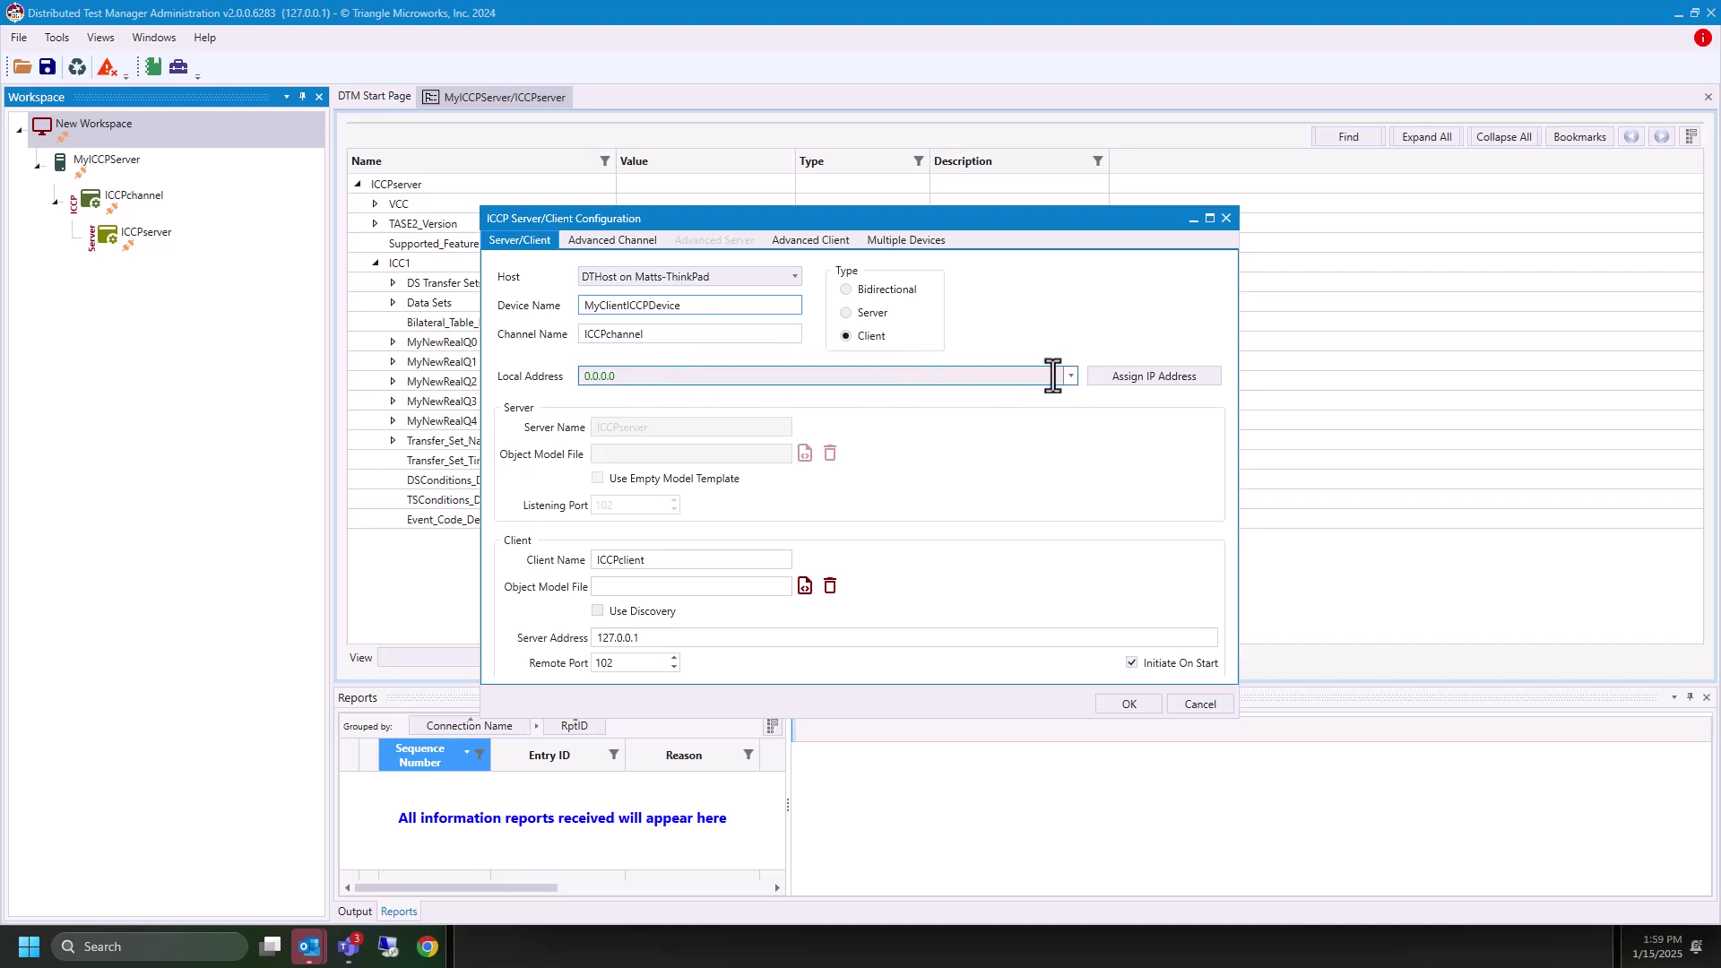
click(1065, 379)
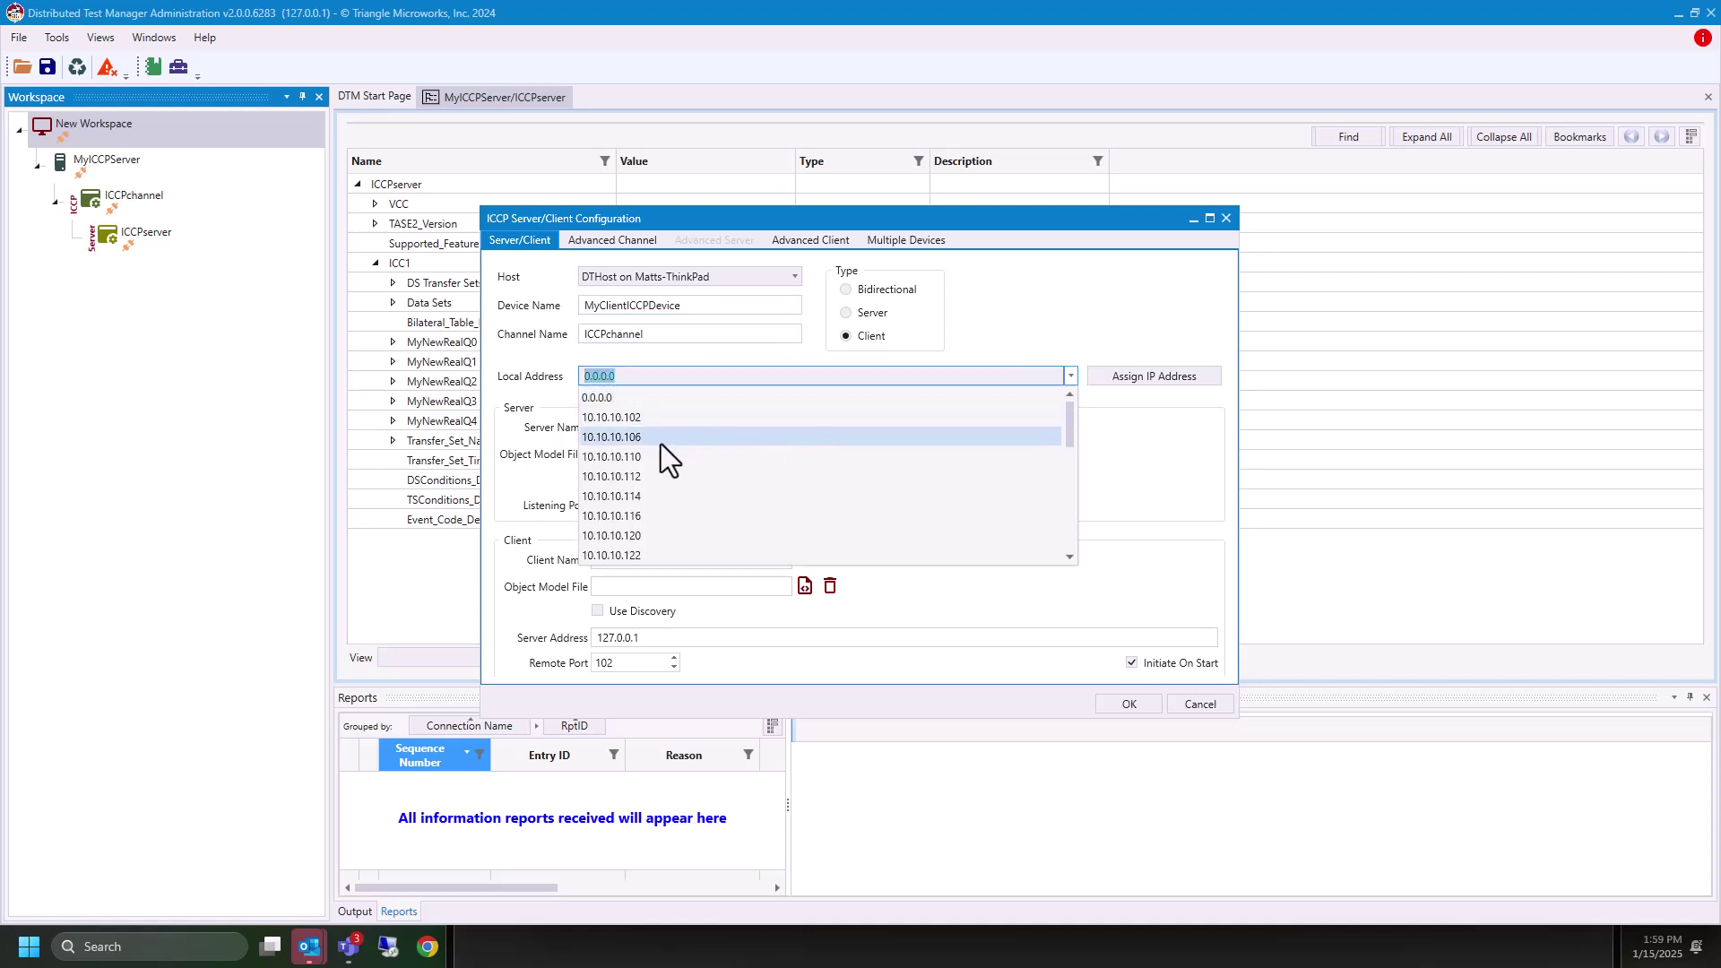
click(654, 440)
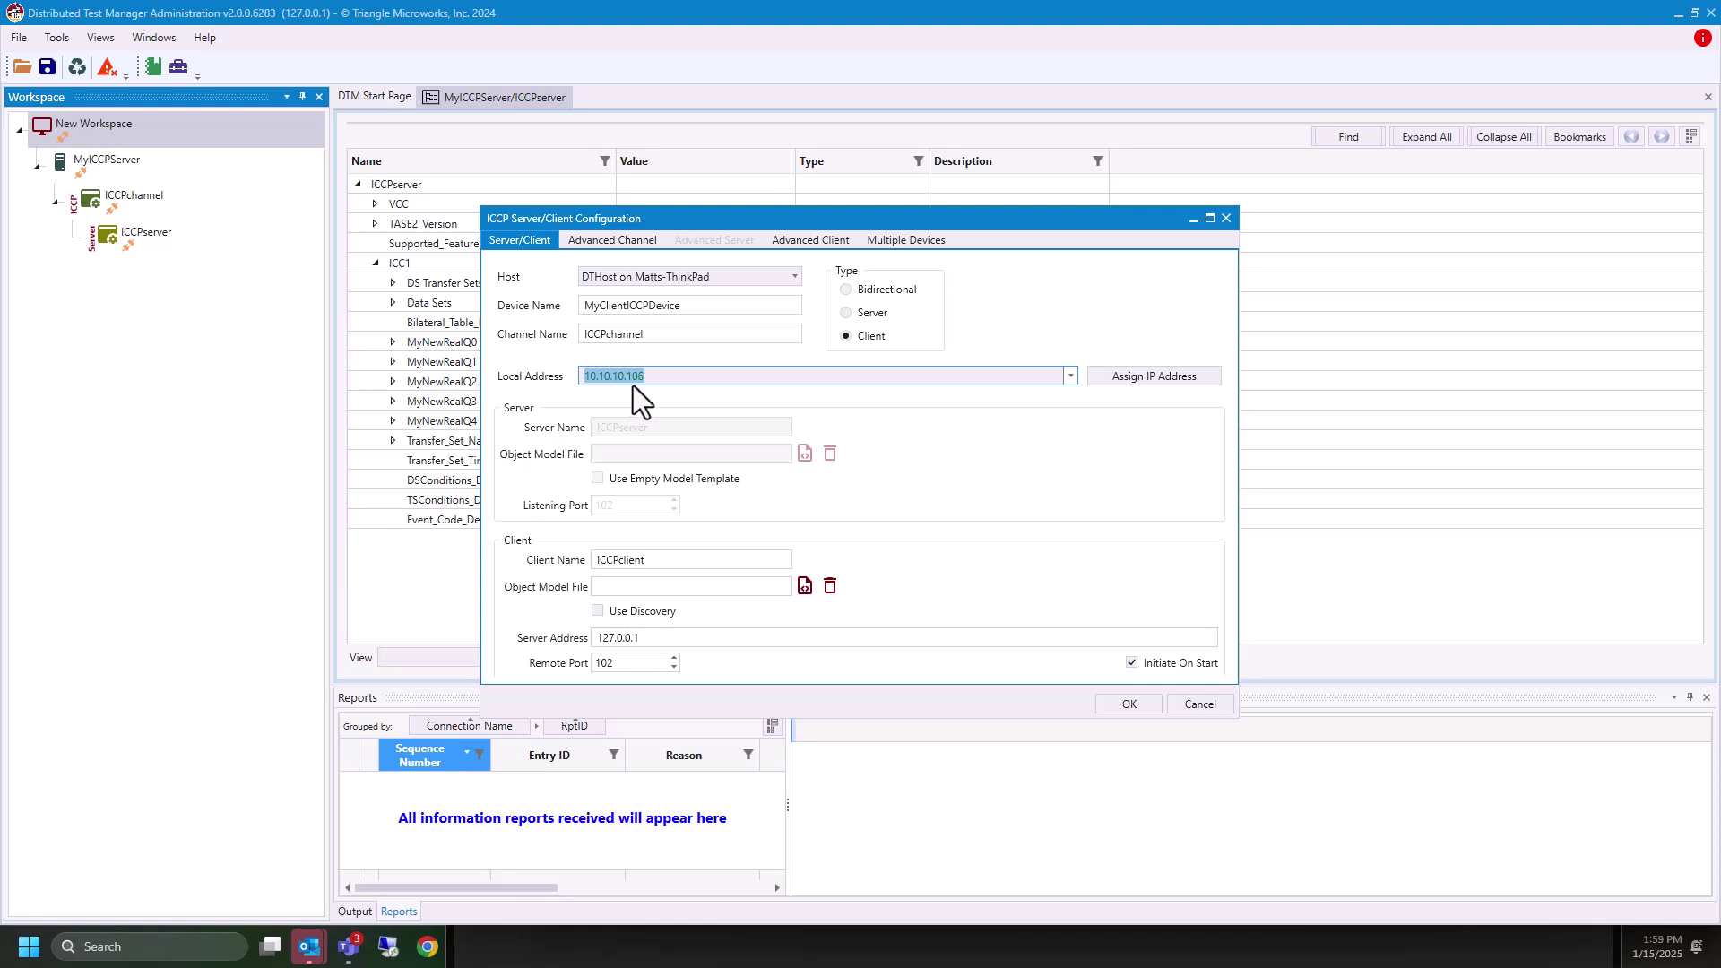
drag(661, 643, 583, 638)
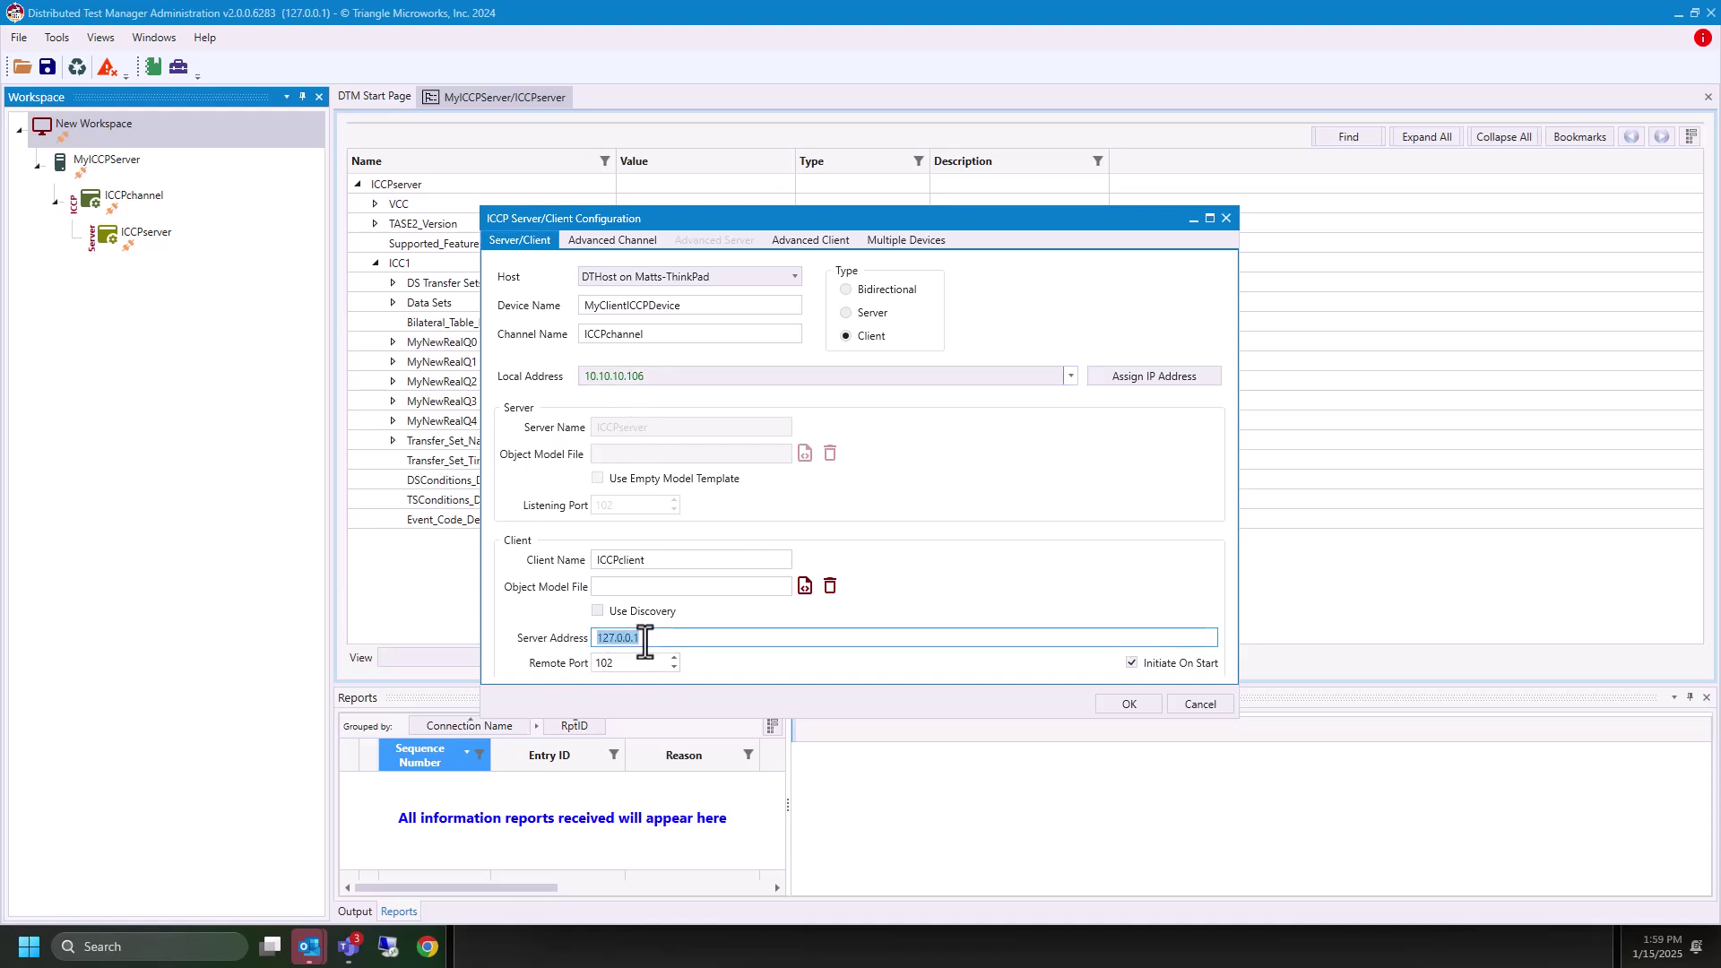
text(10.10.)
text(102)
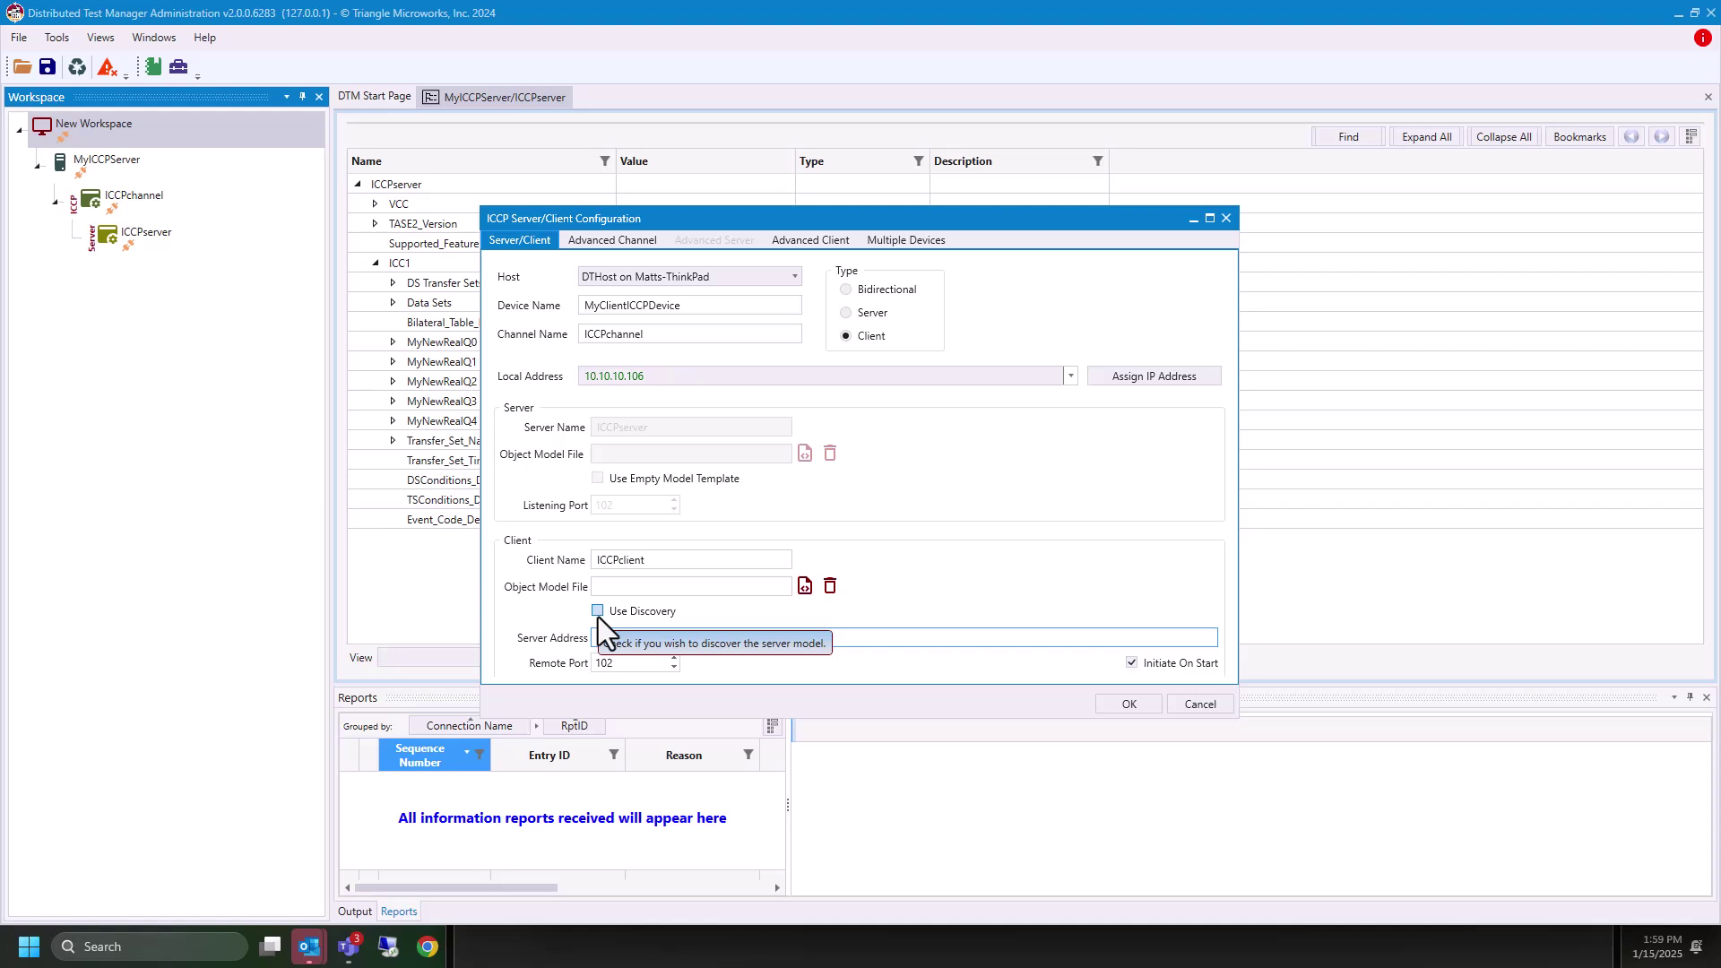
click(599, 617)
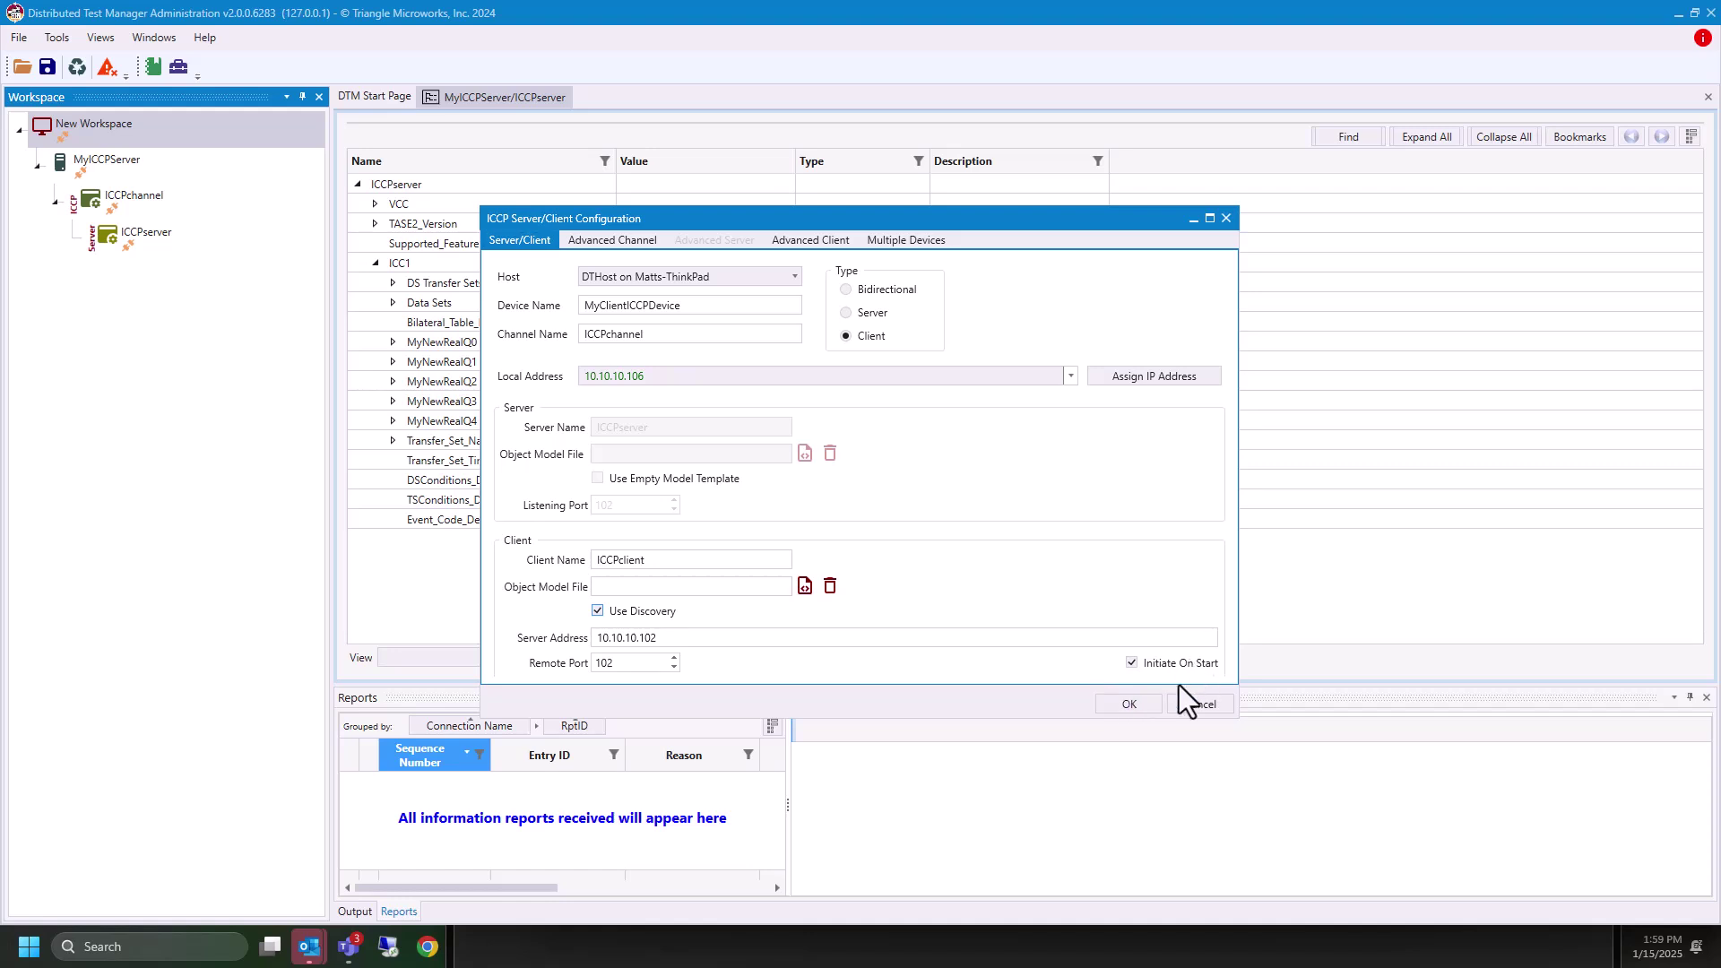
click(1129, 706)
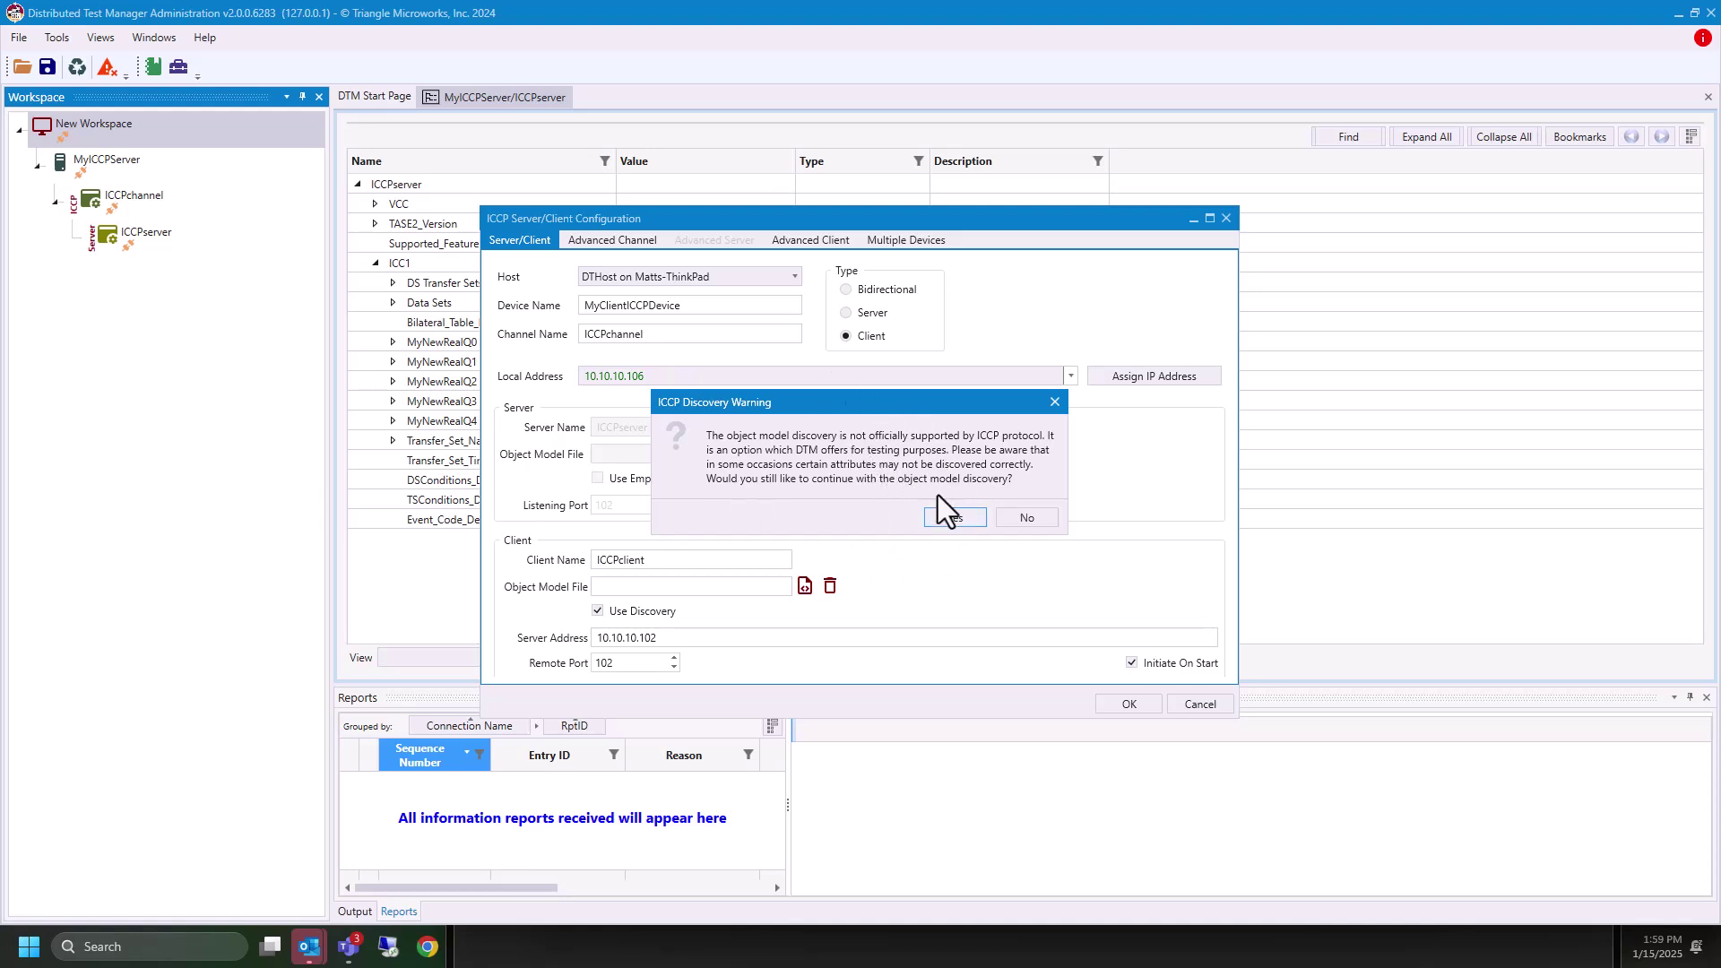
- Accept the discovery warning, expand MyClientICCPDevice and move it above MyICCPServer
click(954, 518)
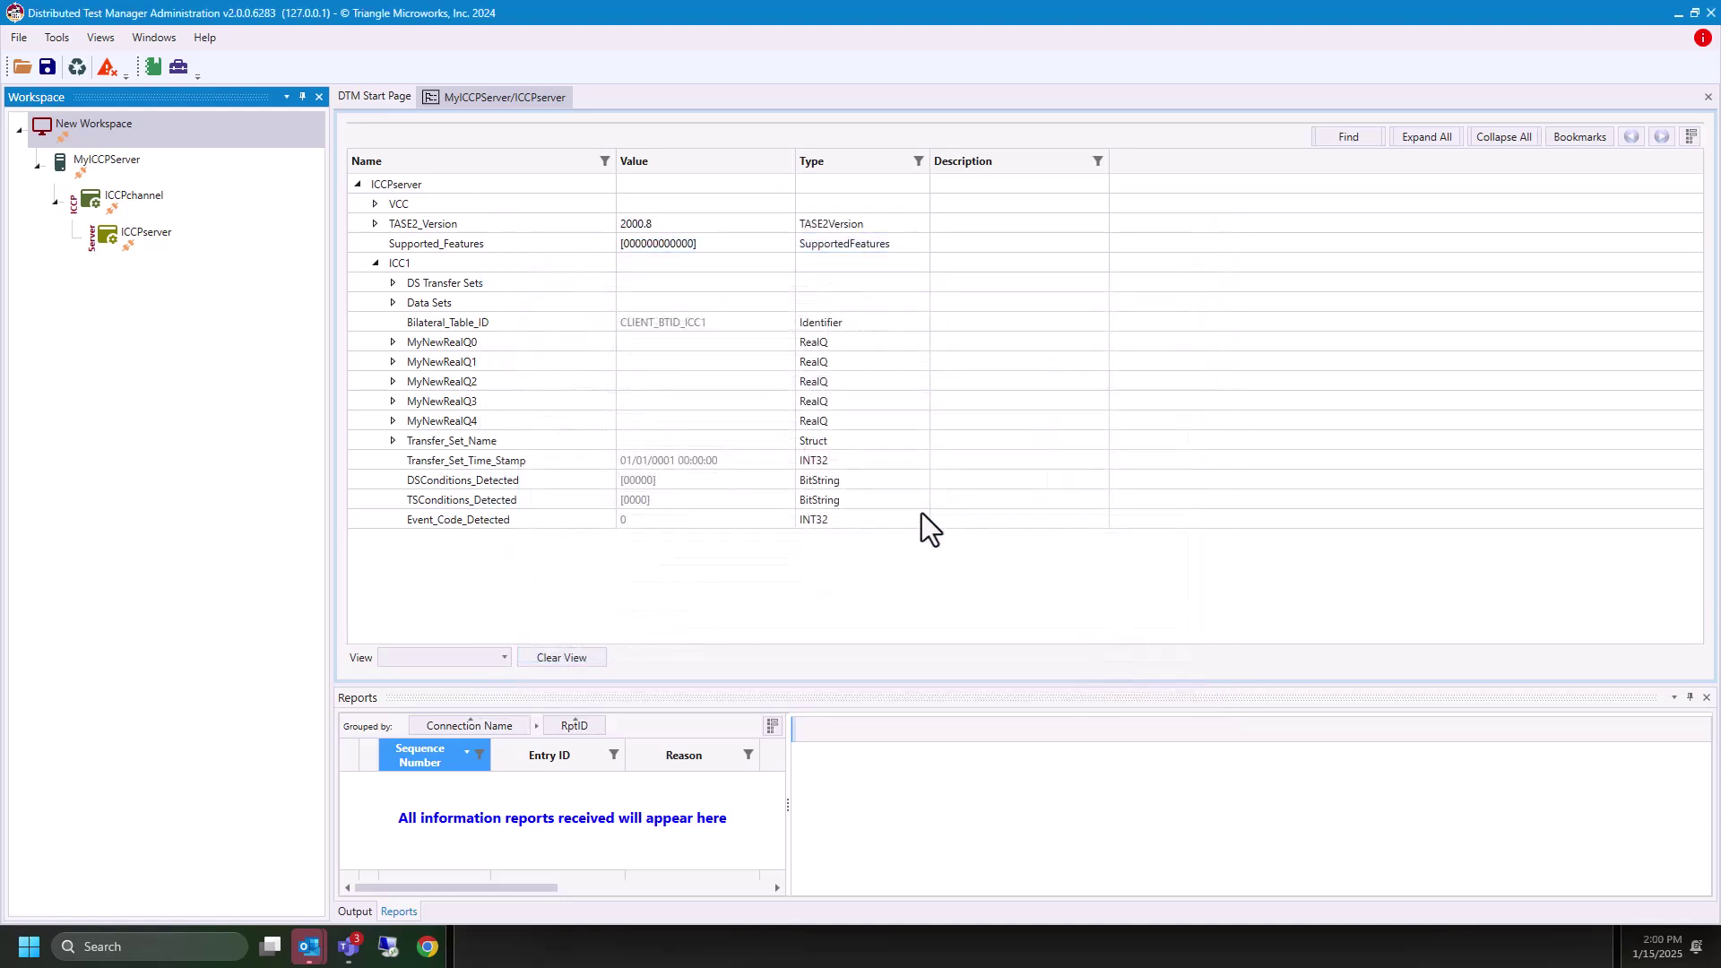
click(36, 276)
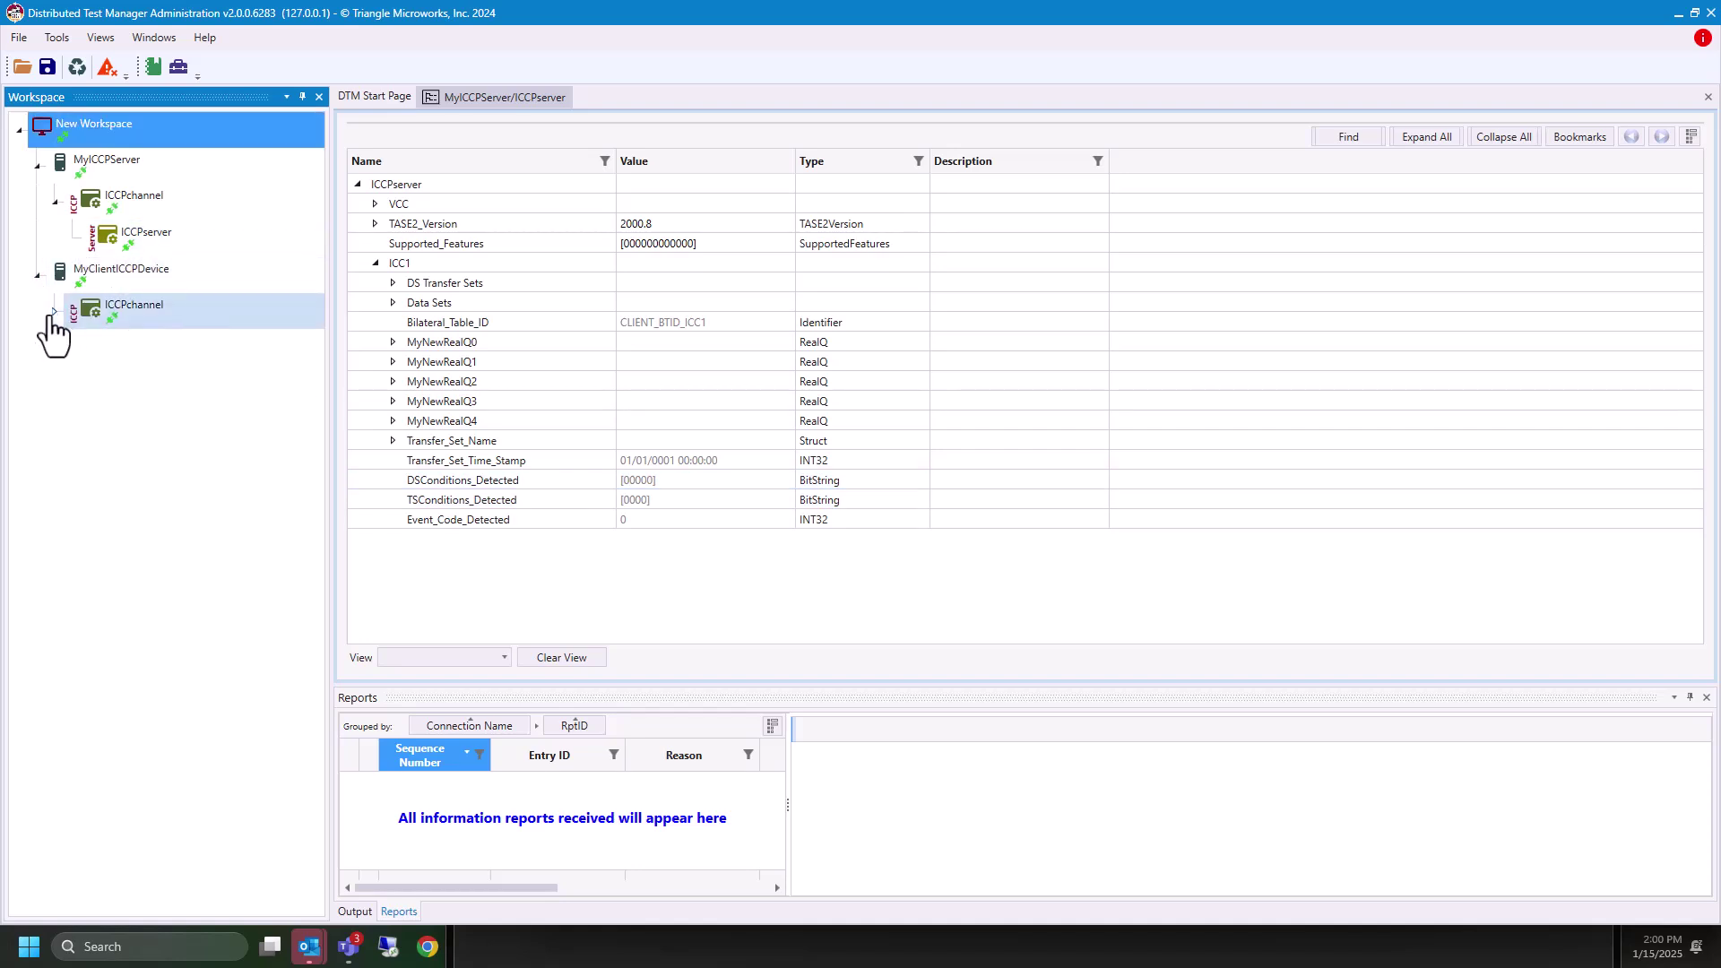
click(55, 311)
drag(135, 282, 131, 216)
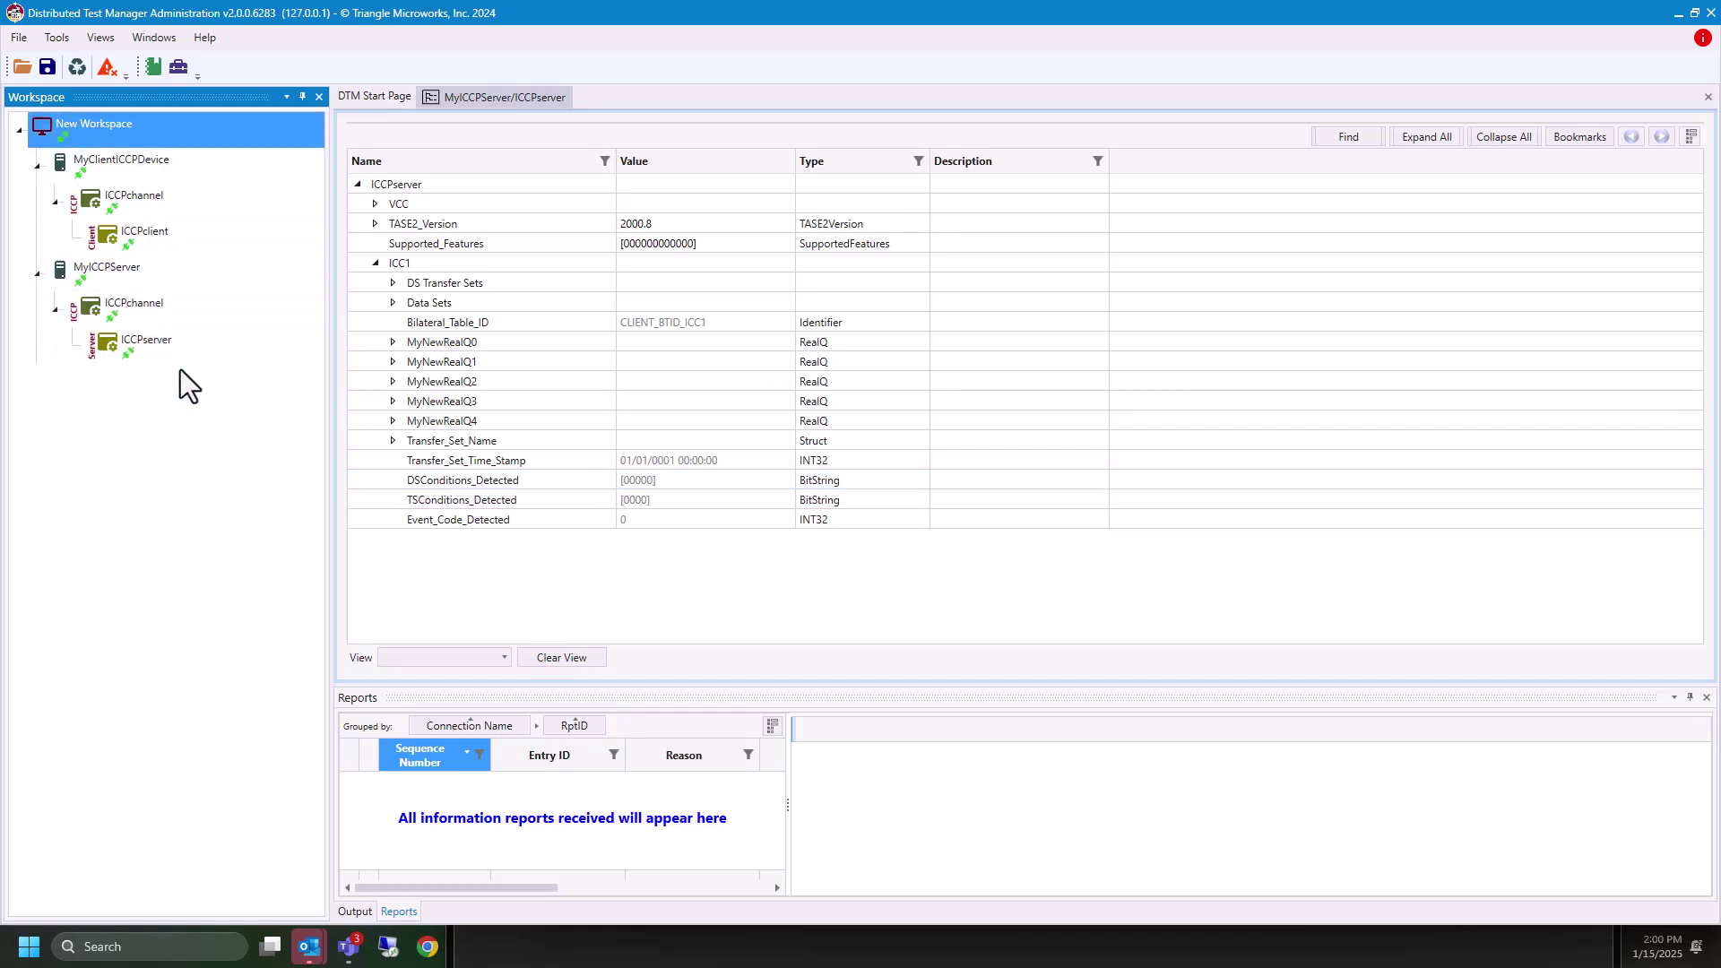
- Show the ICCPclient model beside the server model, expanded to ICC1 > Data Sets
right_click(133, 236)
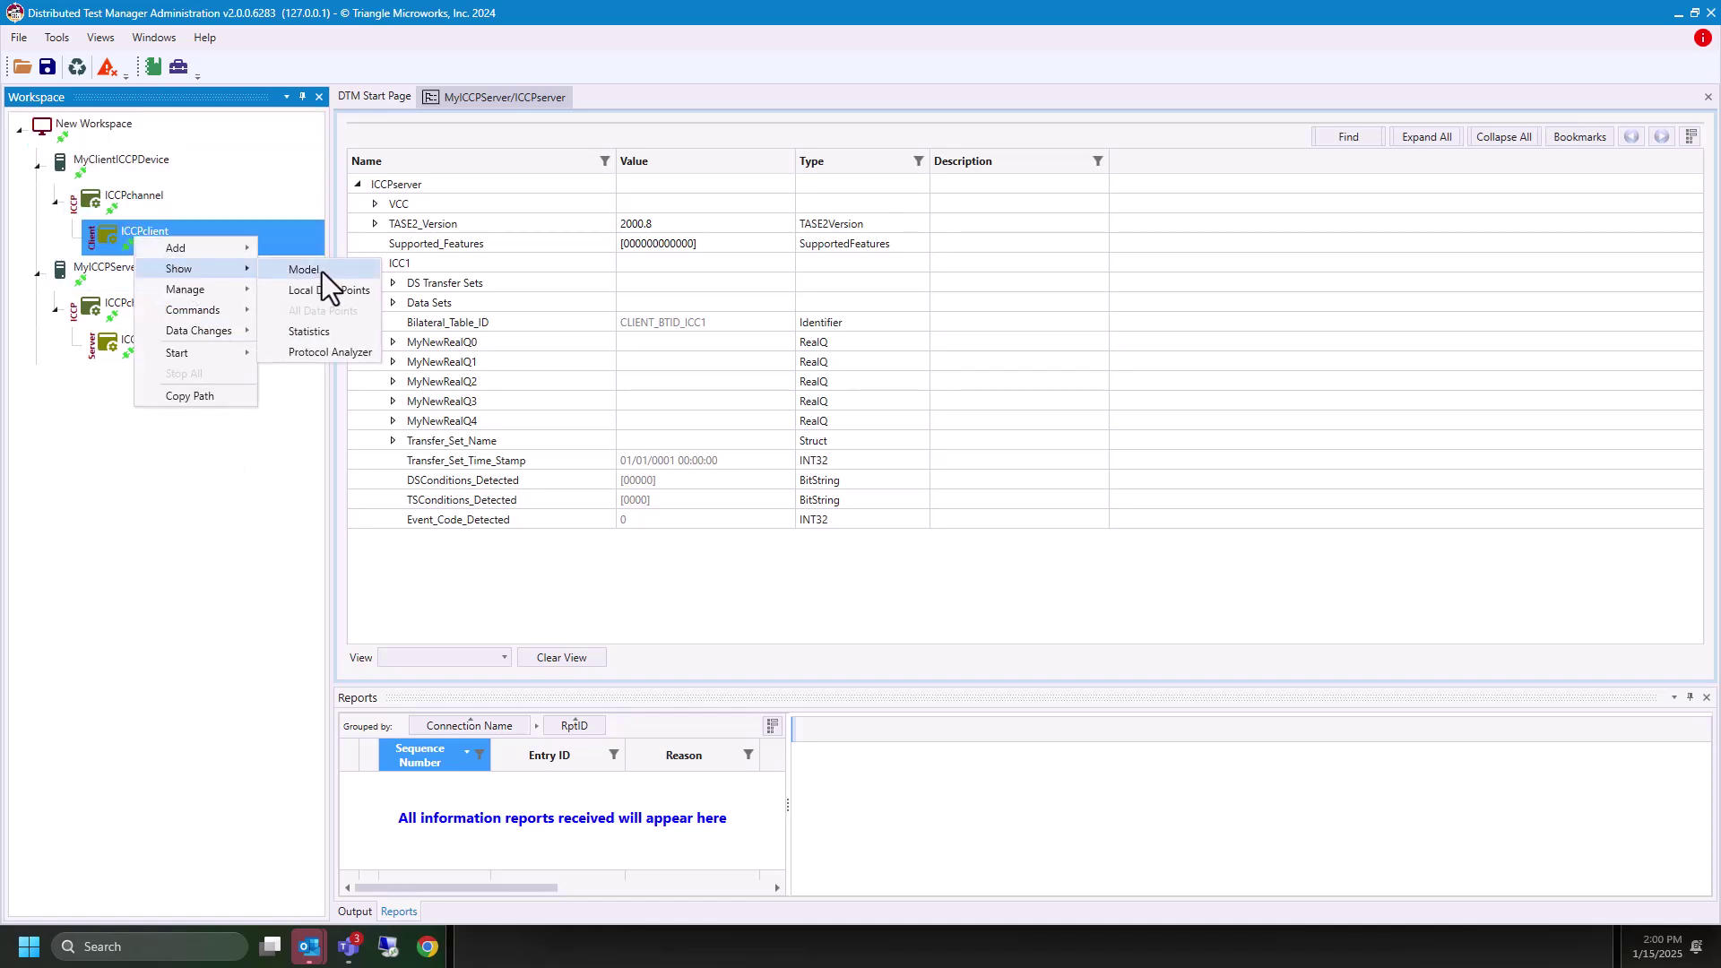
click(321, 272)
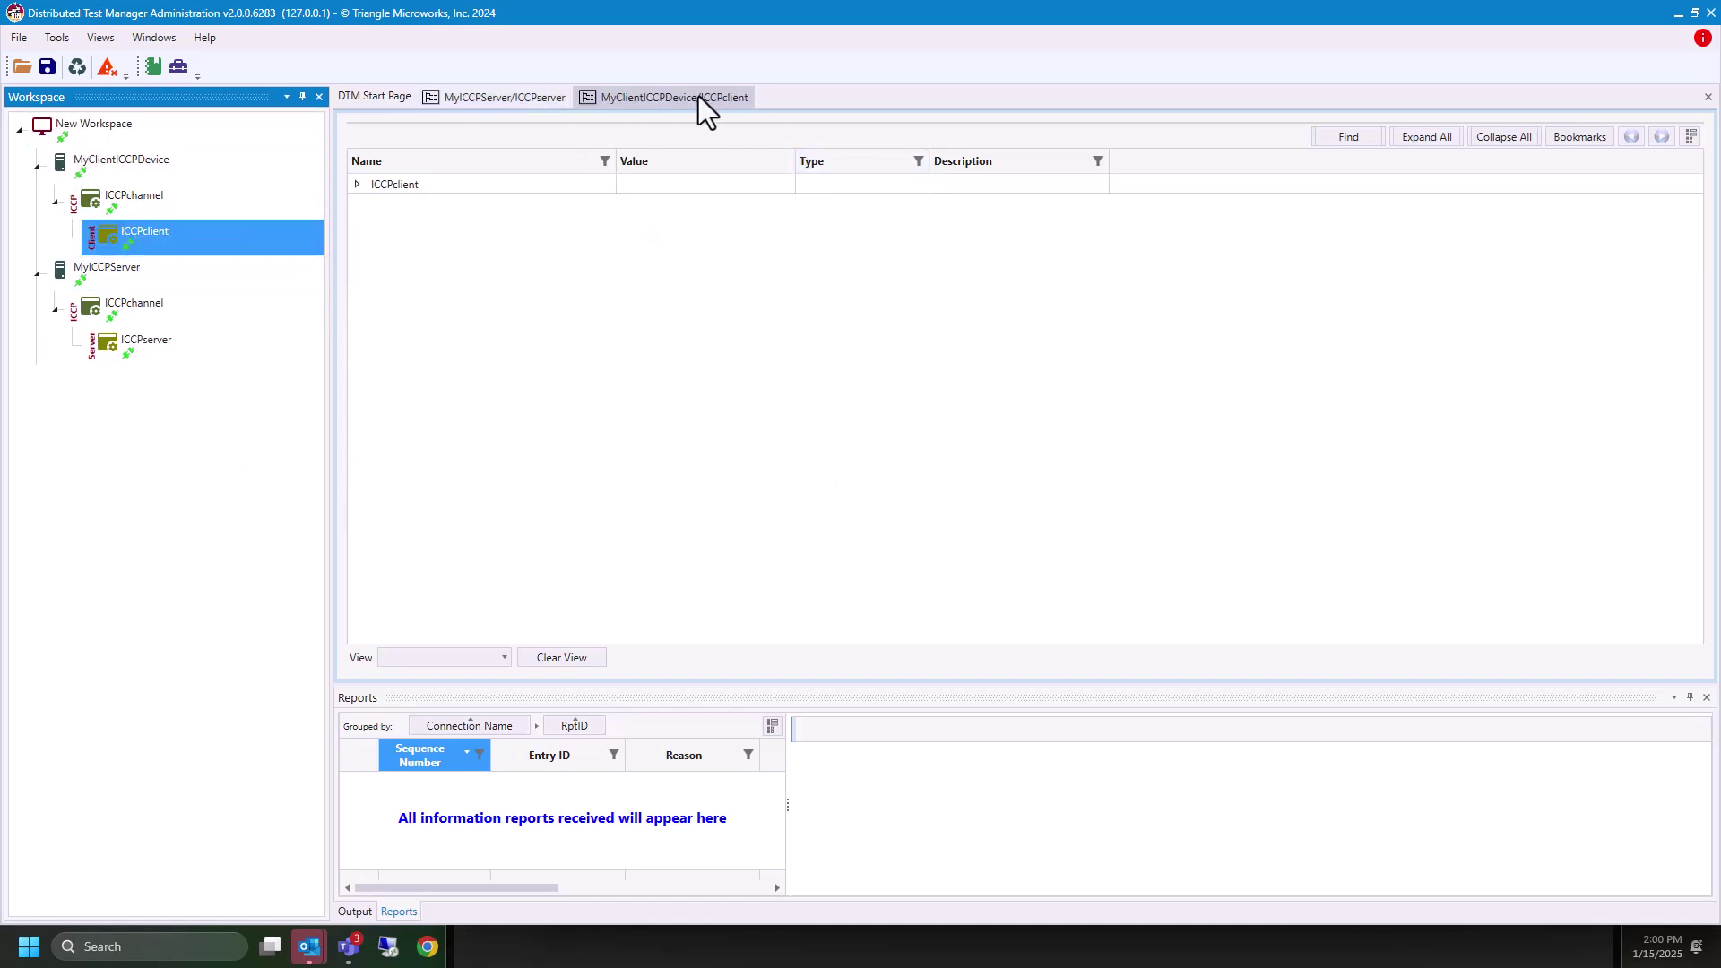
mouse_move(681, 99)
mouse_down()
mouse_move(1192, 397)
mouse_move(1054, 383)
mouse_up()
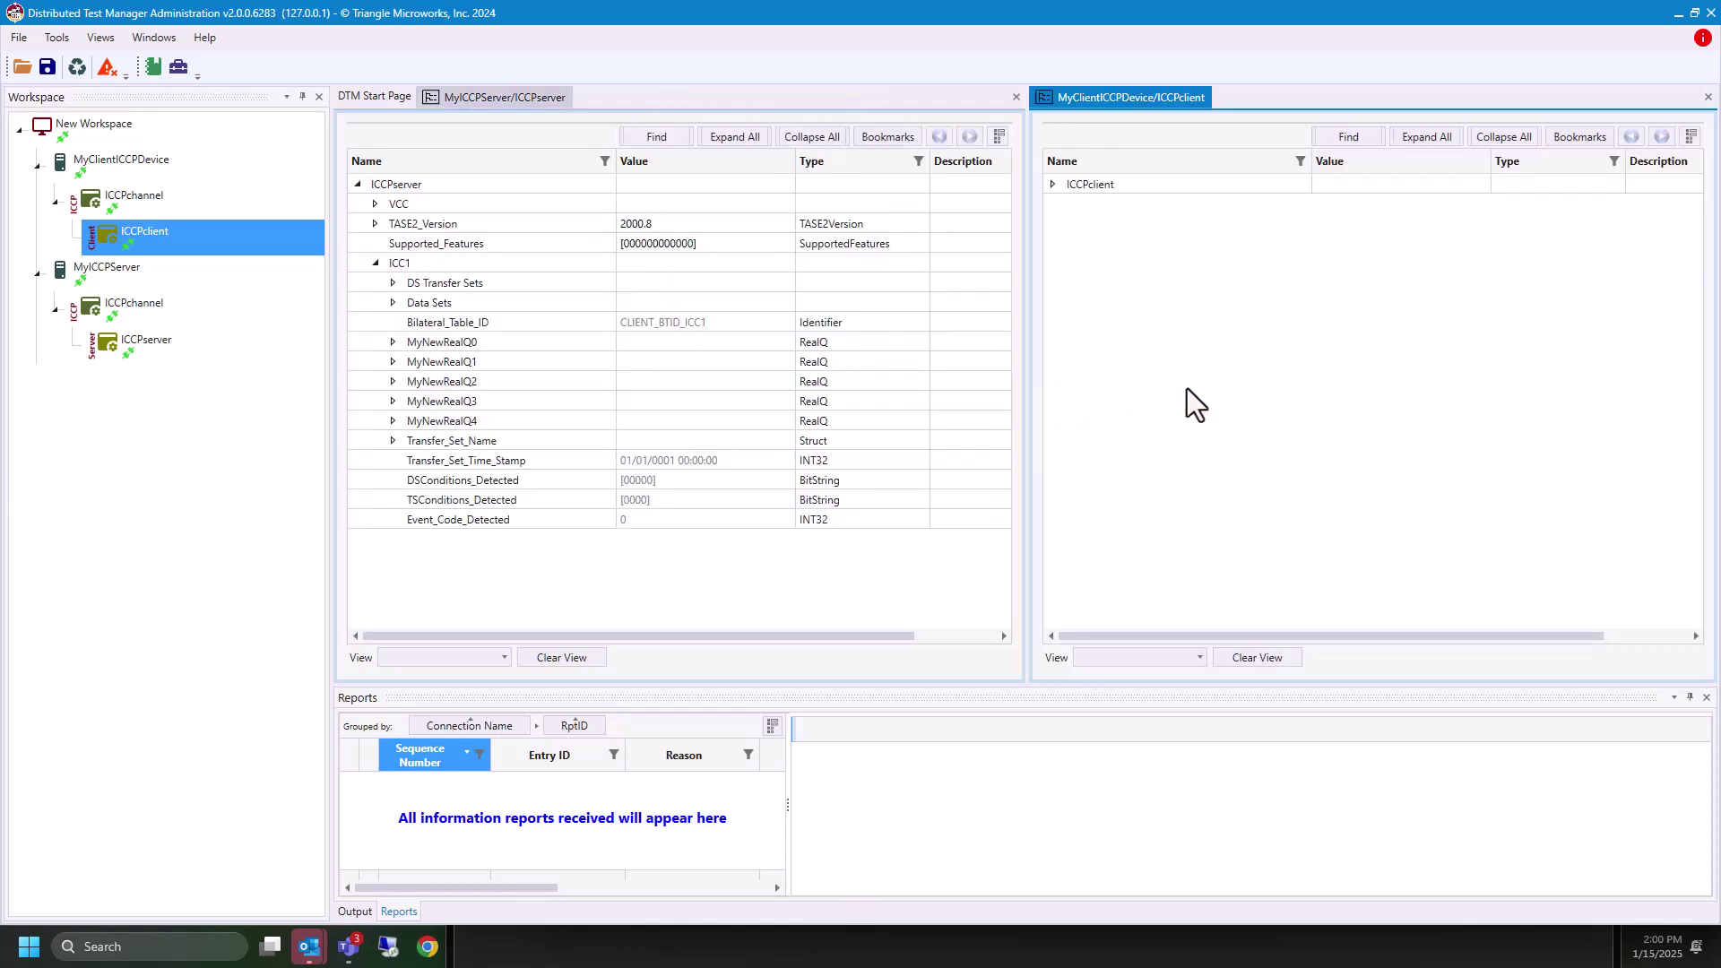
click(1053, 183)
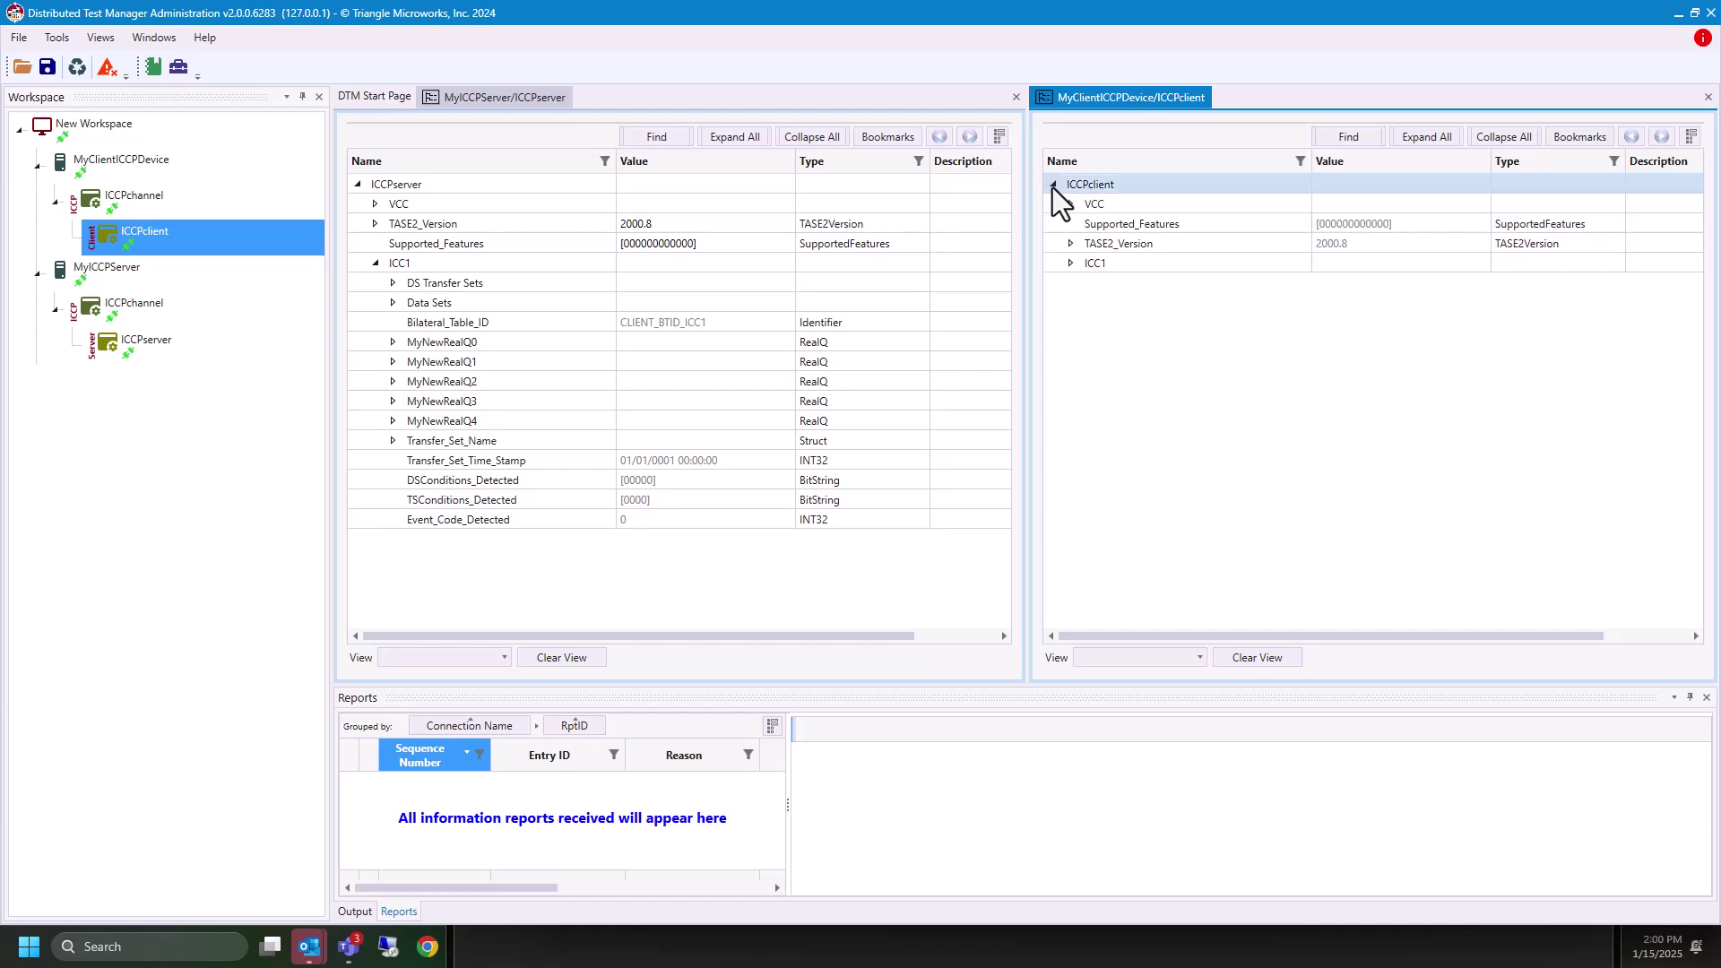
click(1072, 263)
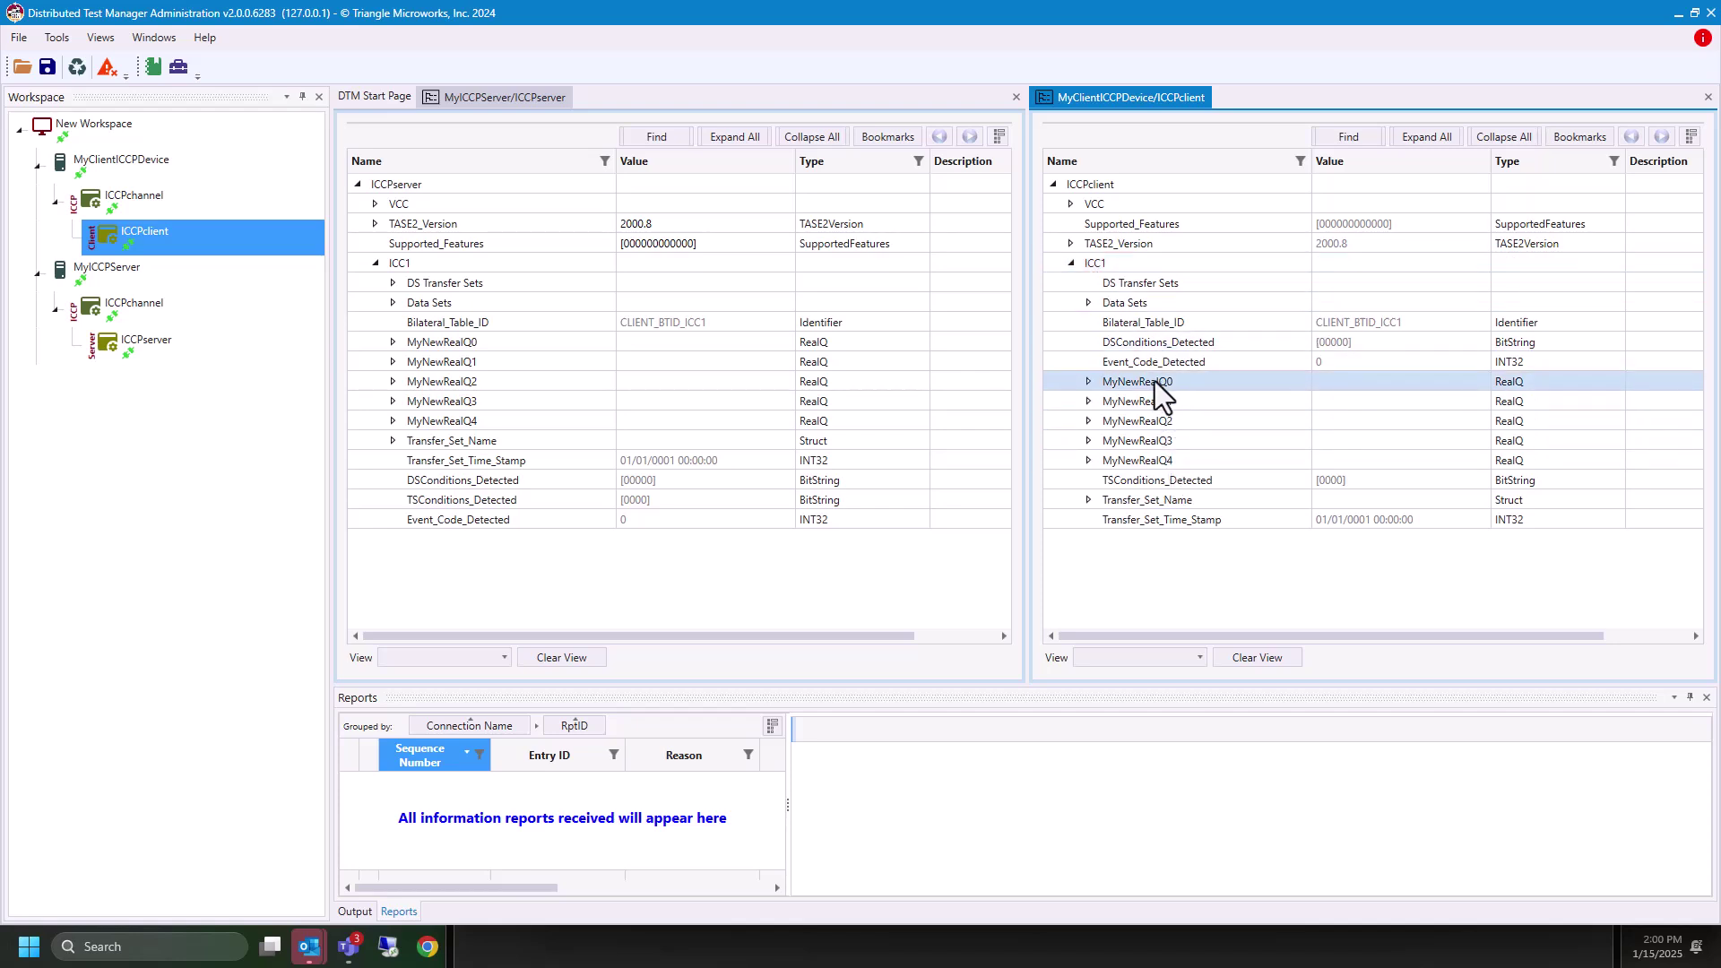
click(1089, 303)
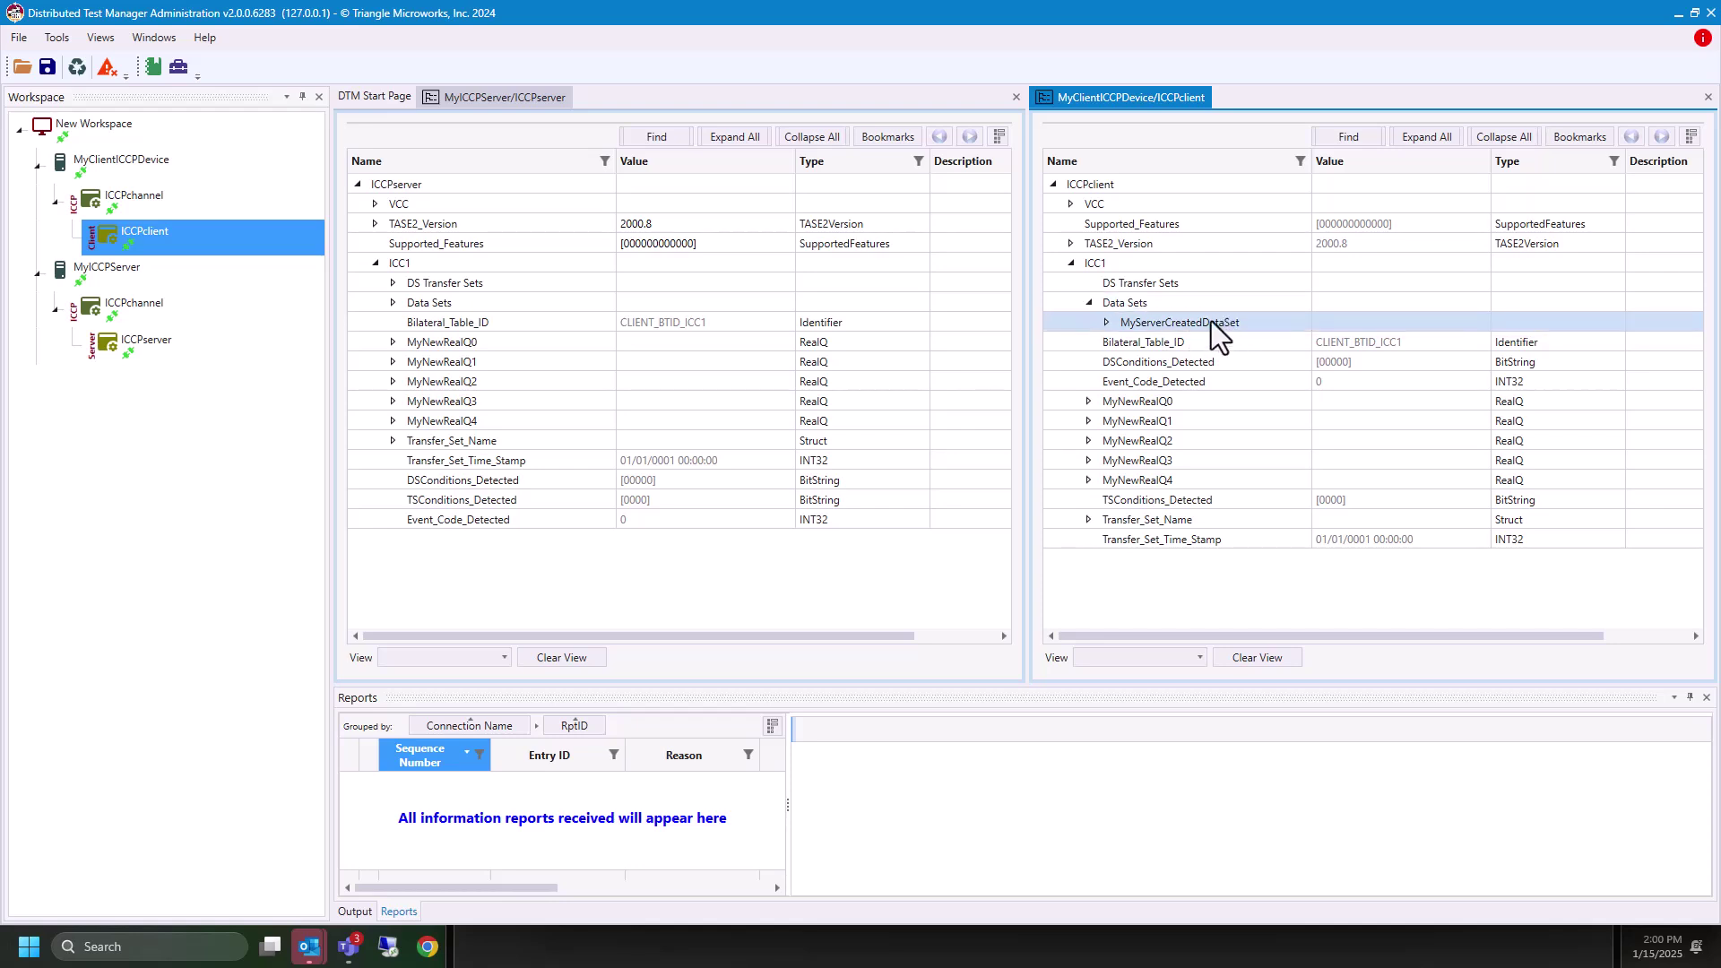
- Create client dynamic data set ClientCreatedDataSet with MyNewRealQ0 through MyNewRealQ4
right_click(1148, 306)
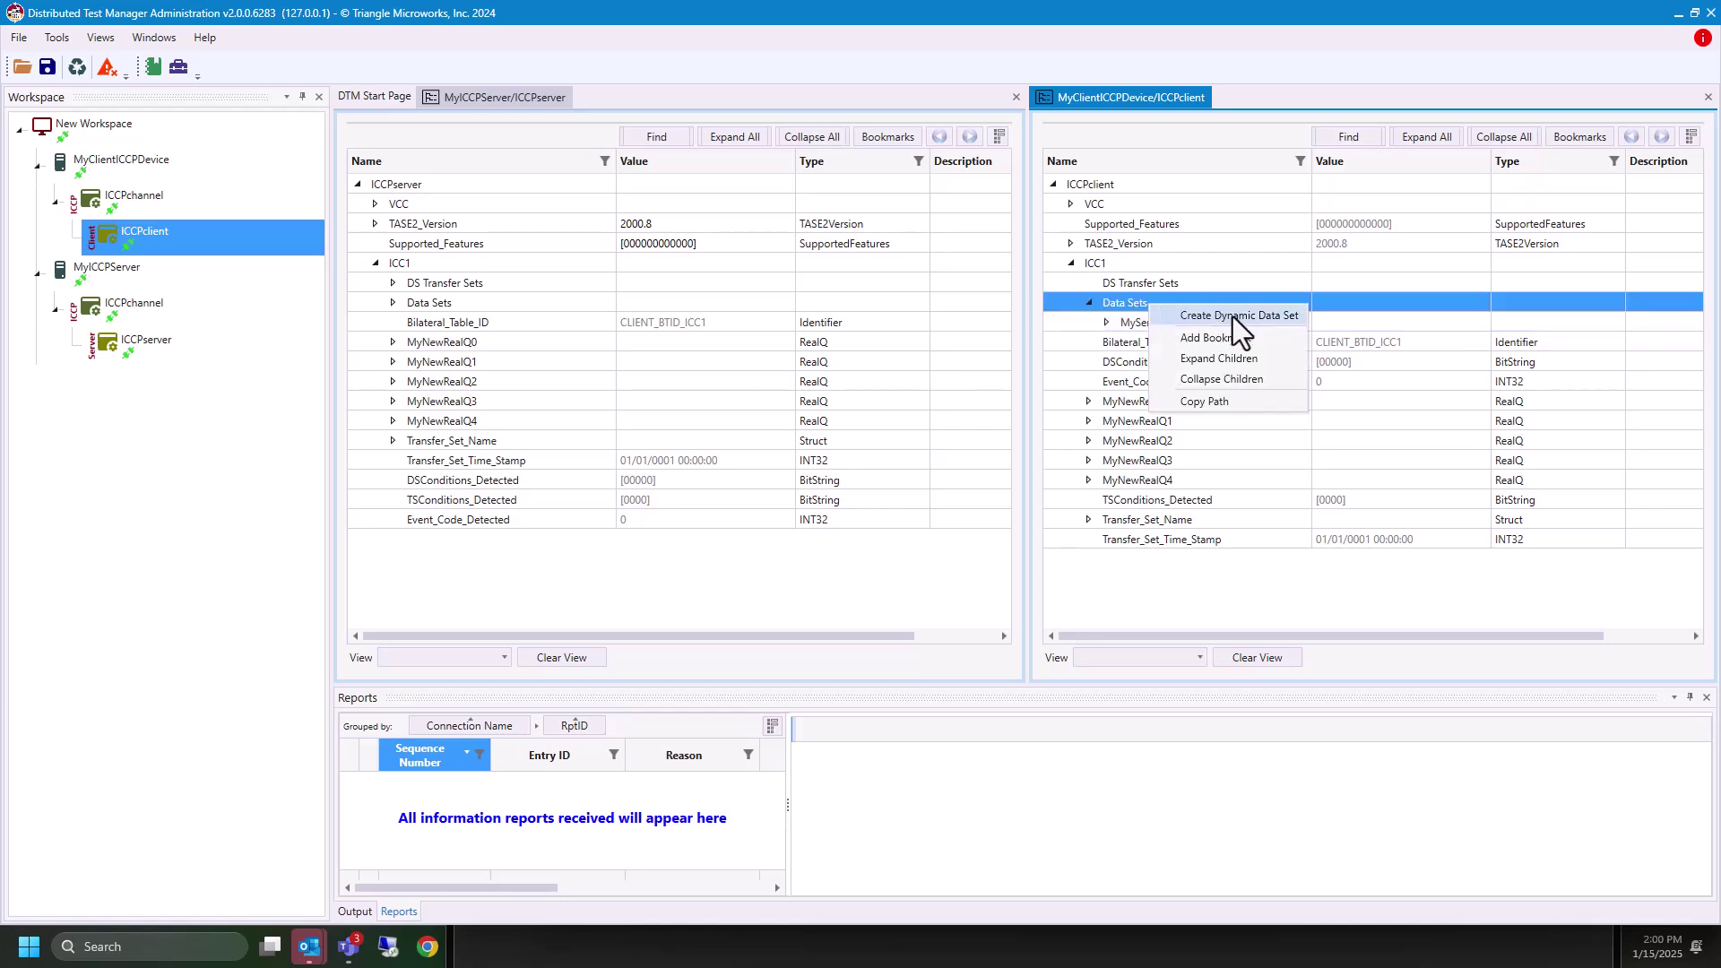
click(1233, 315)
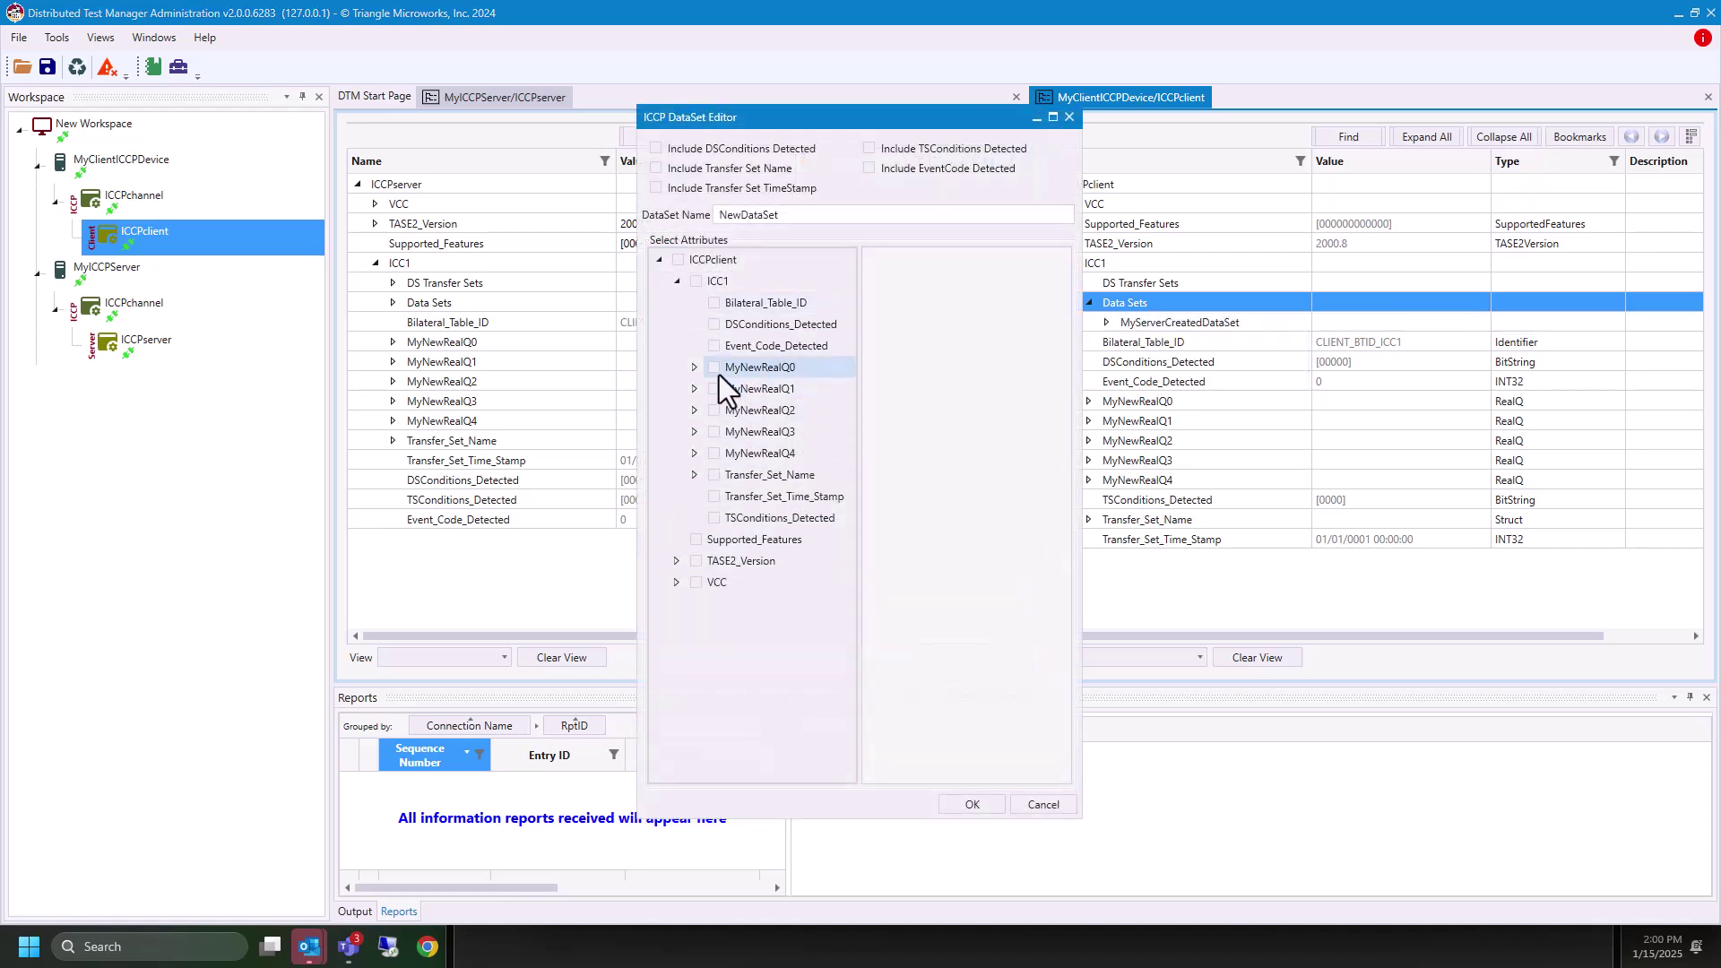
click(715, 366)
click(715, 411)
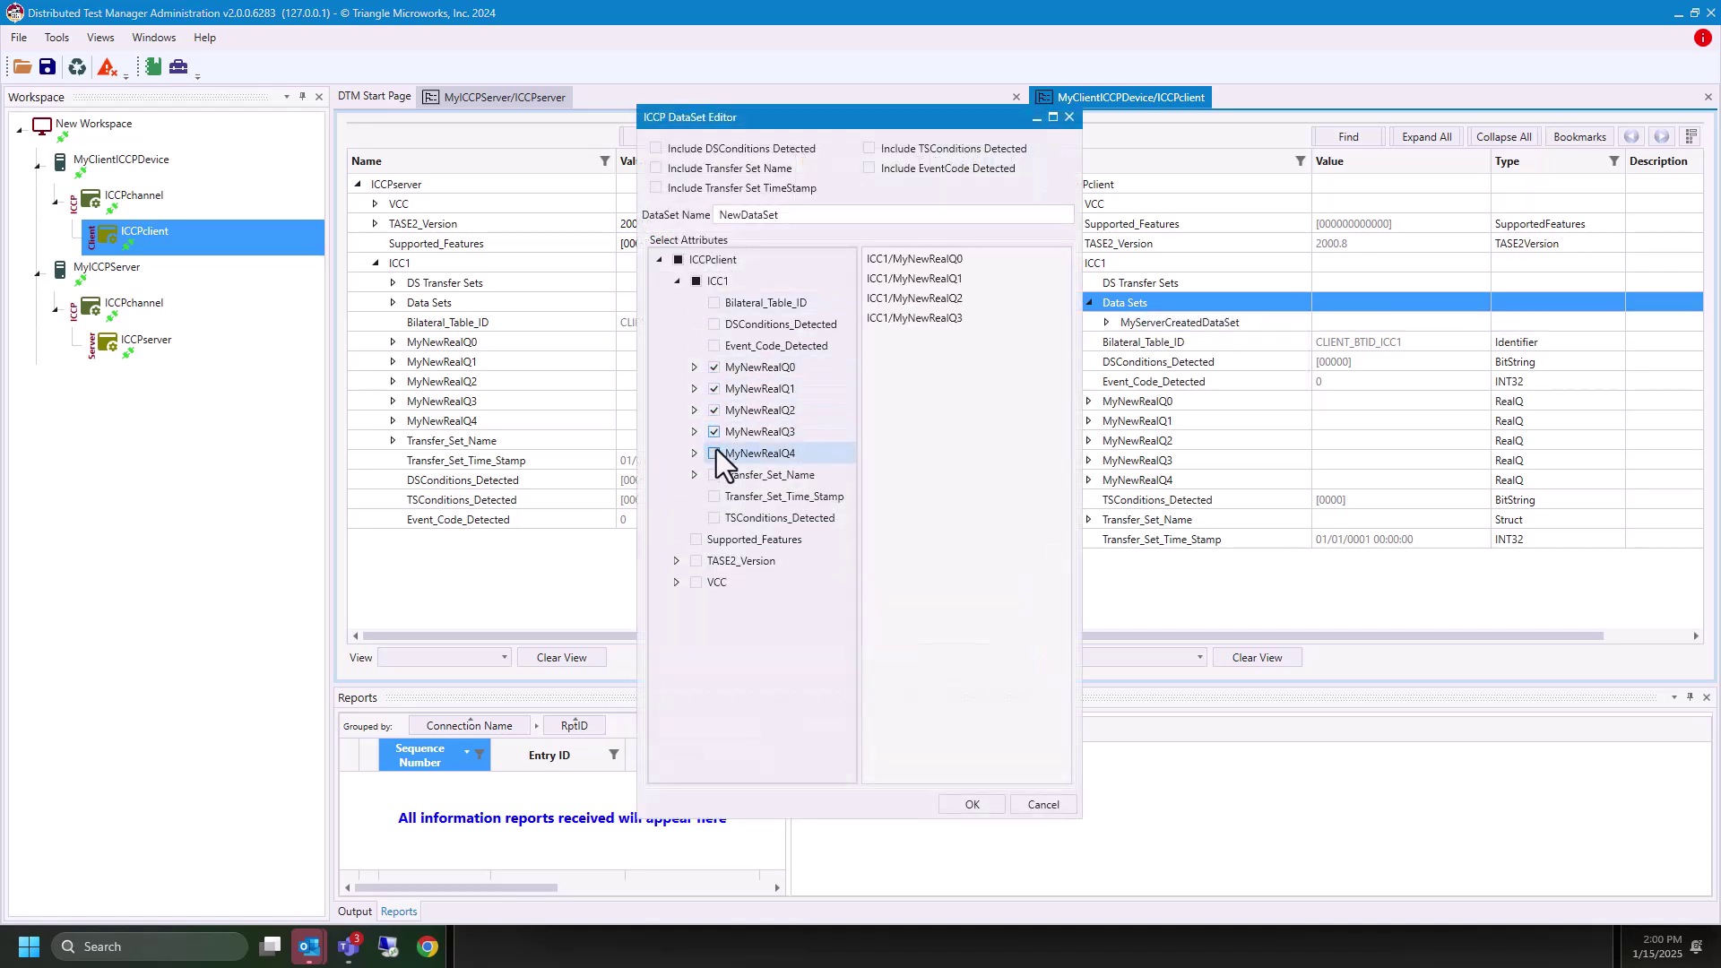
click(715, 454)
drag(789, 219, 685, 219)
text(ClientCrea)
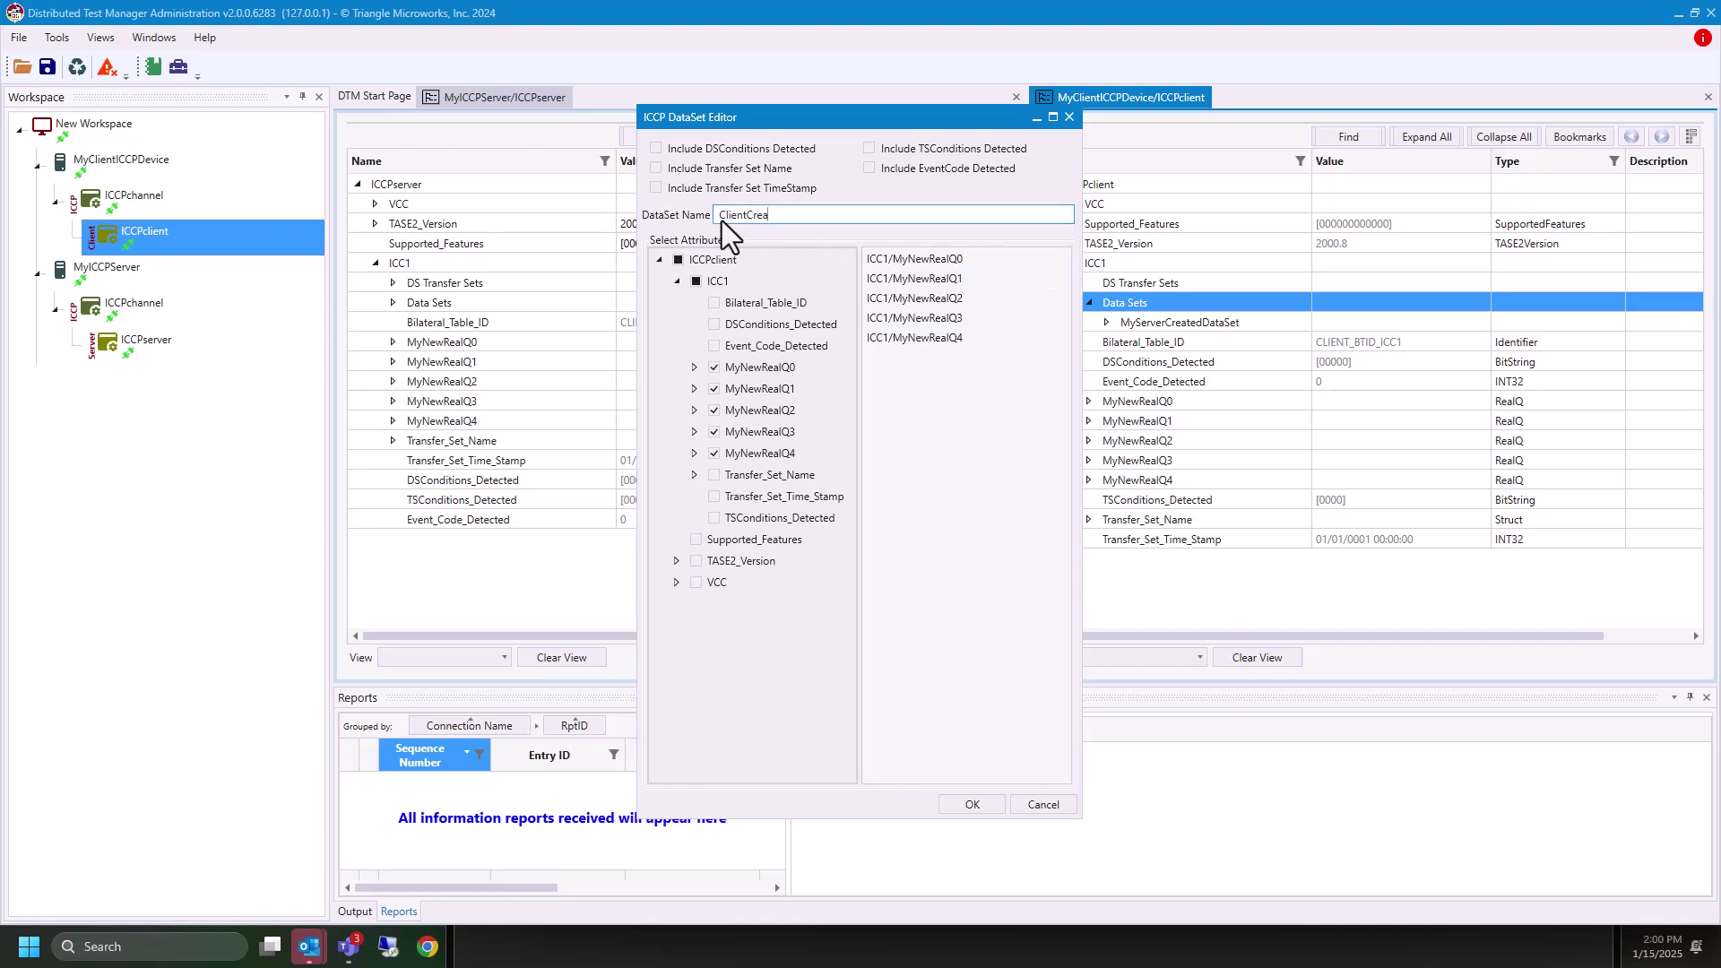
text(tedDataSet)
click(950, 334)
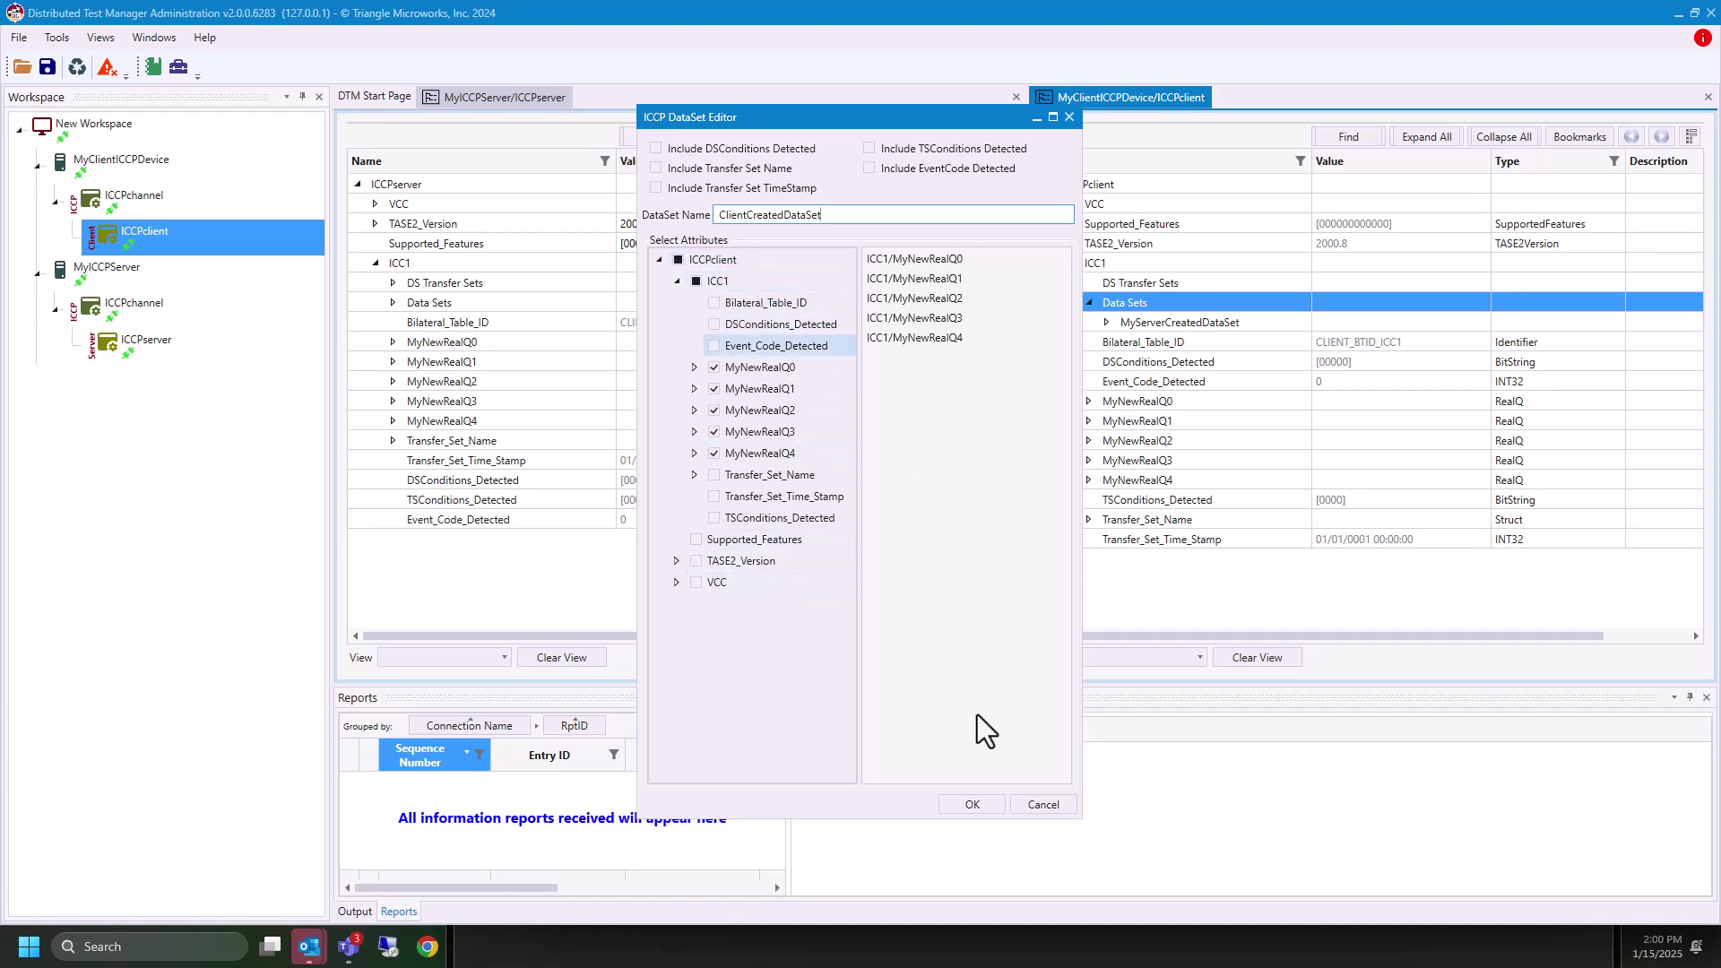
click(970, 807)
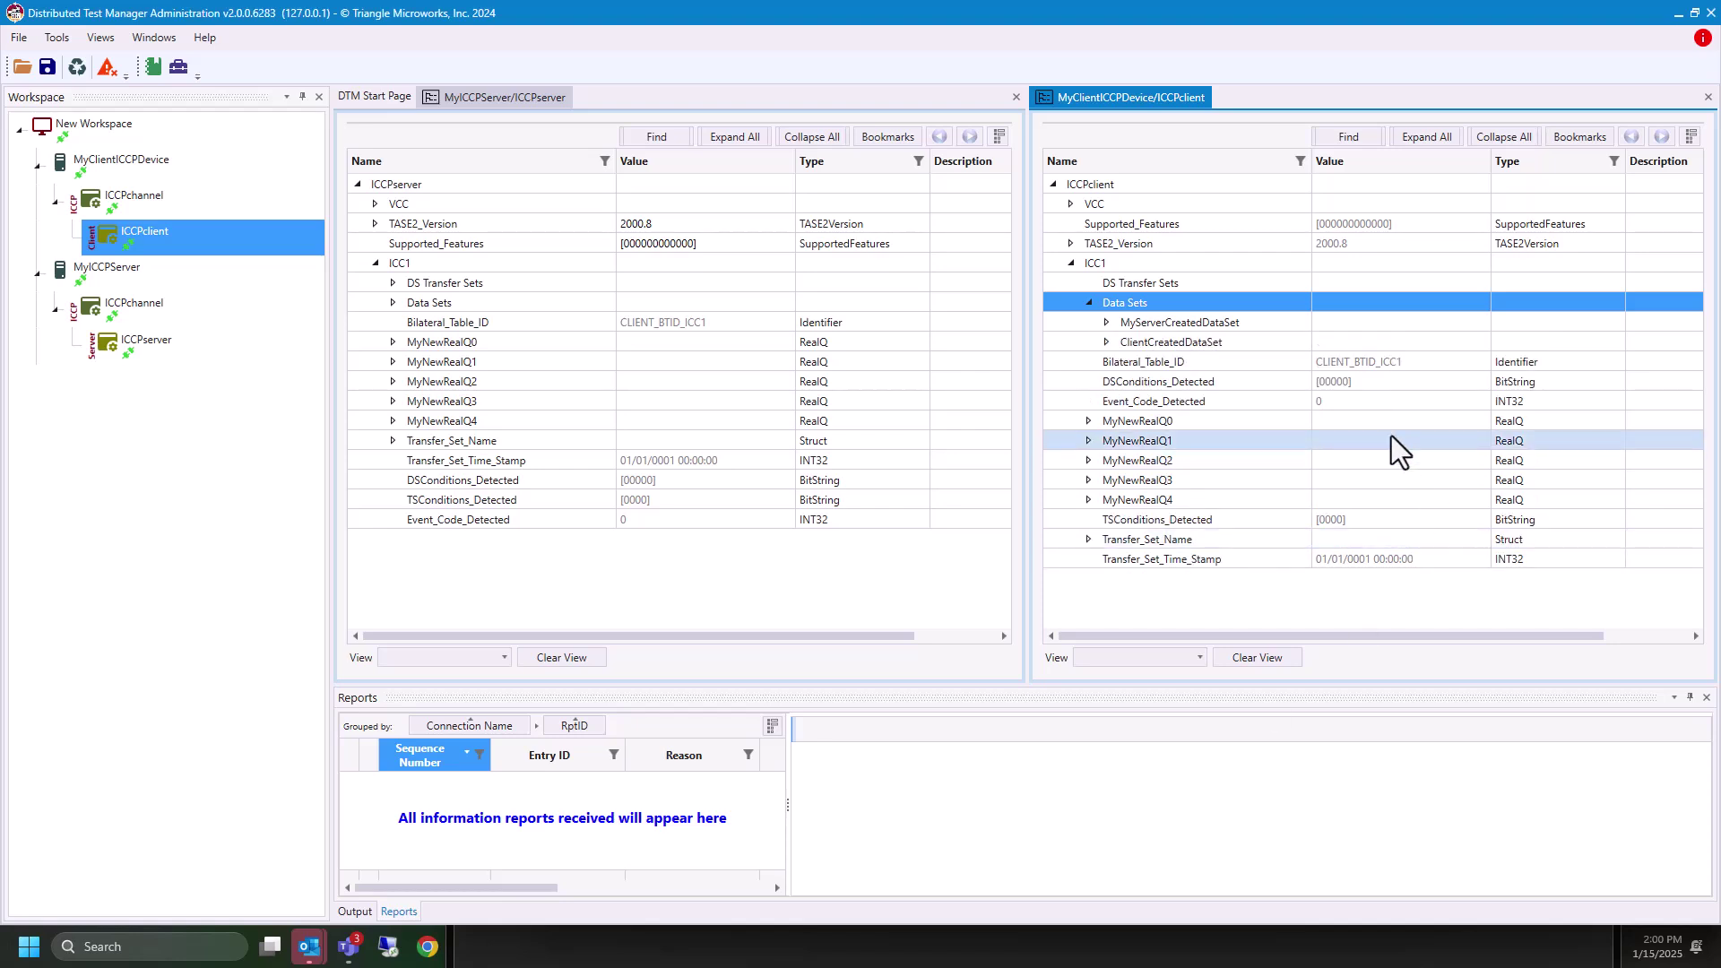
- Add the next available client DS transfer set, DSTS2, using ICC1.ClientCreatedDataSet
right_click(1130, 284)
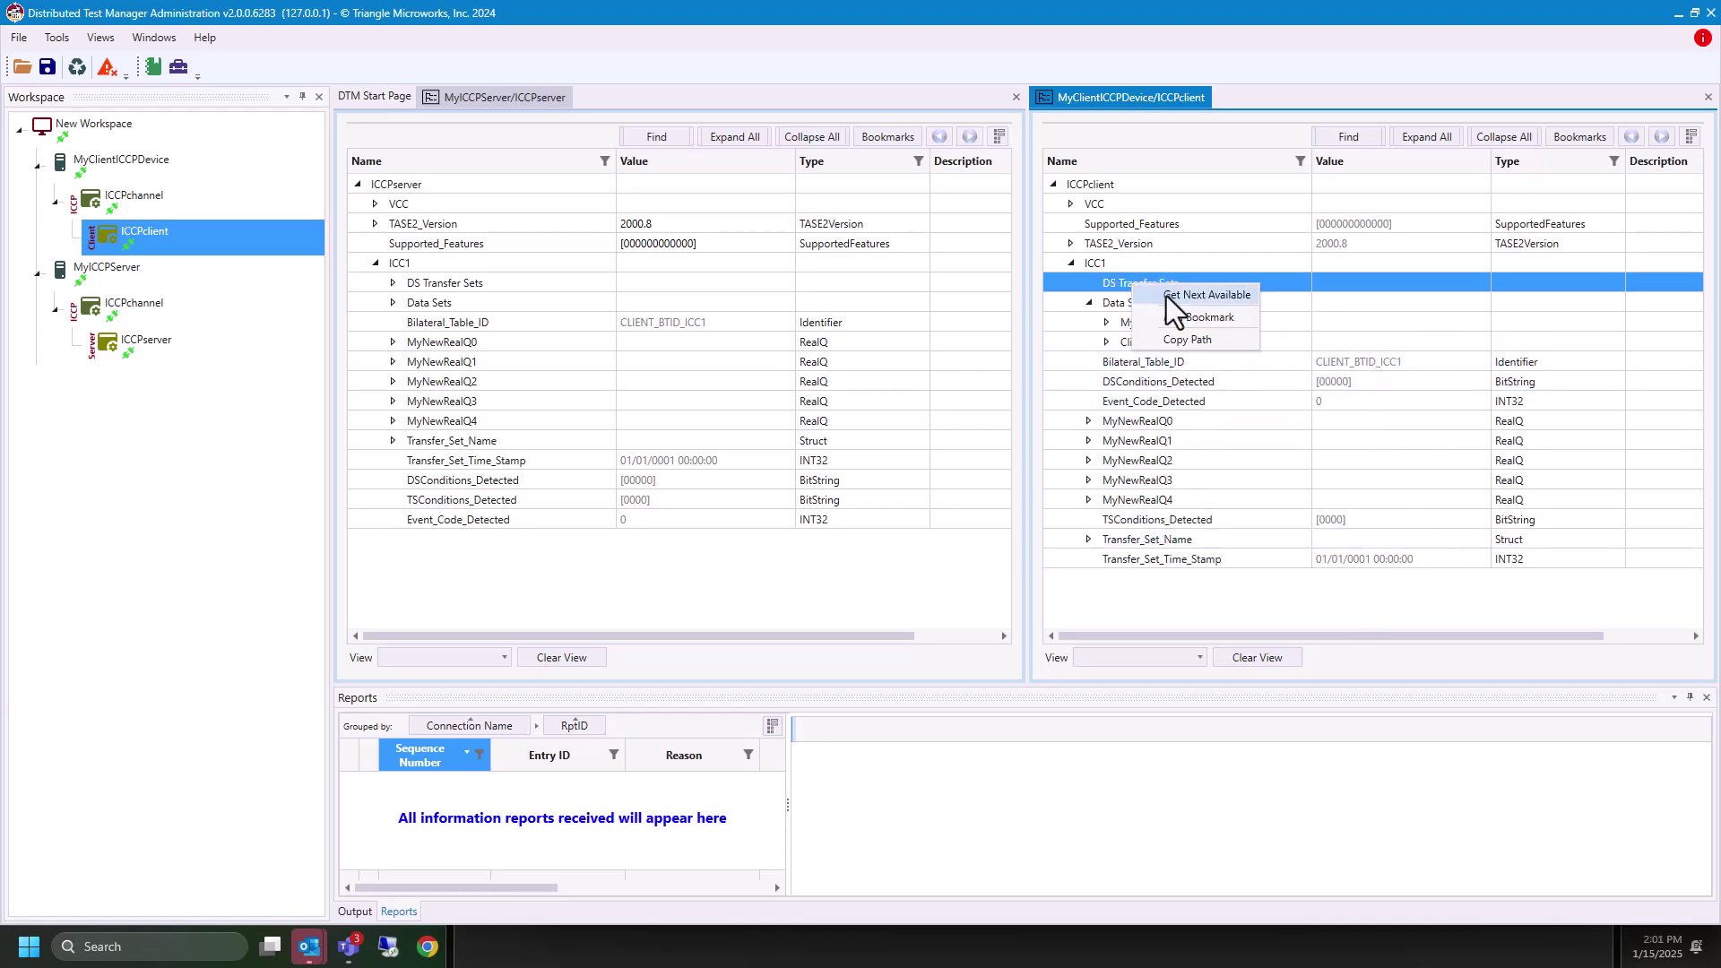
click(1201, 297)
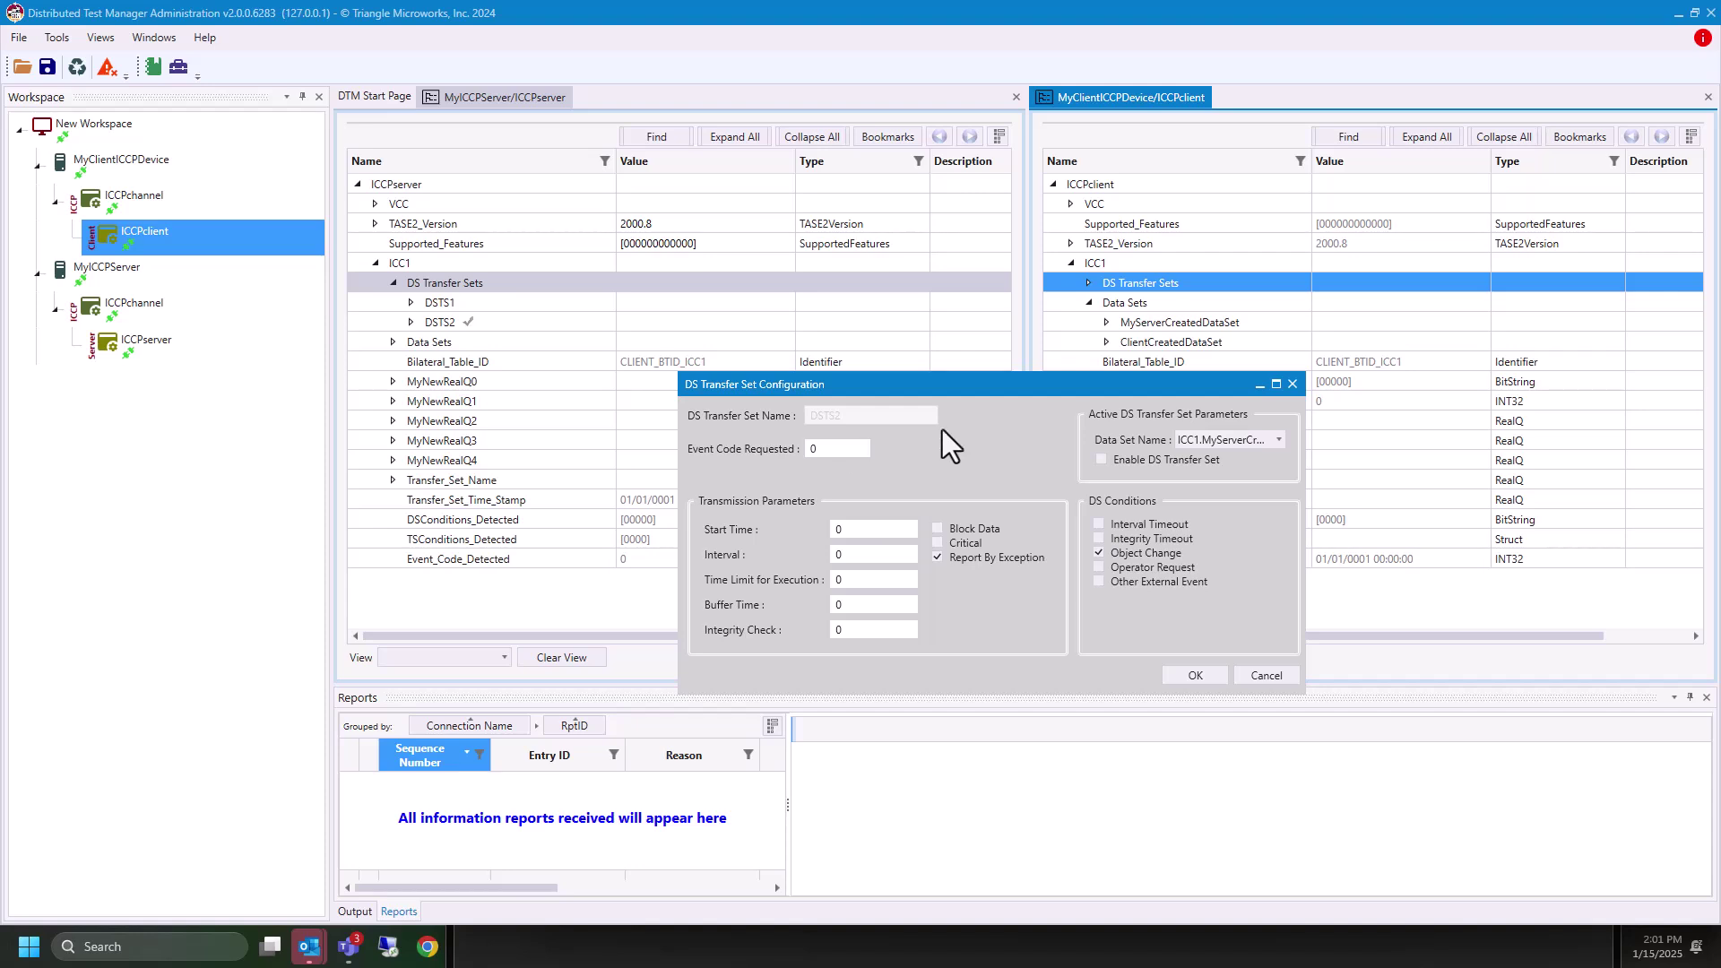
click(1251, 445)
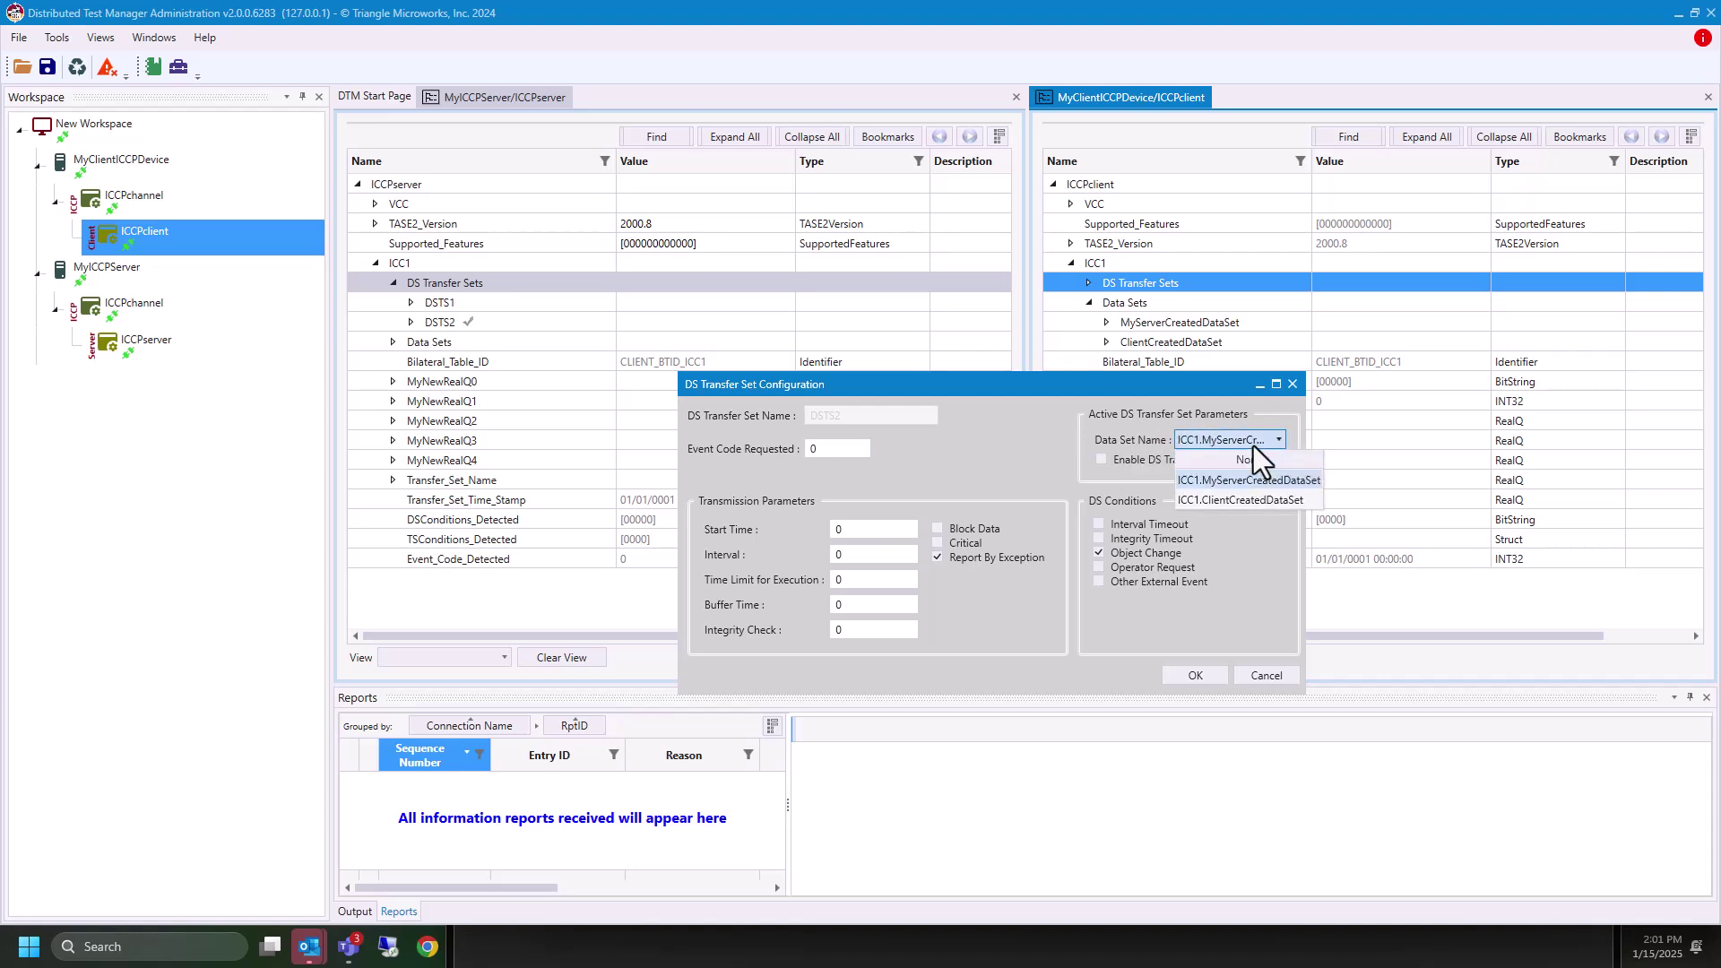
click(1250, 502)
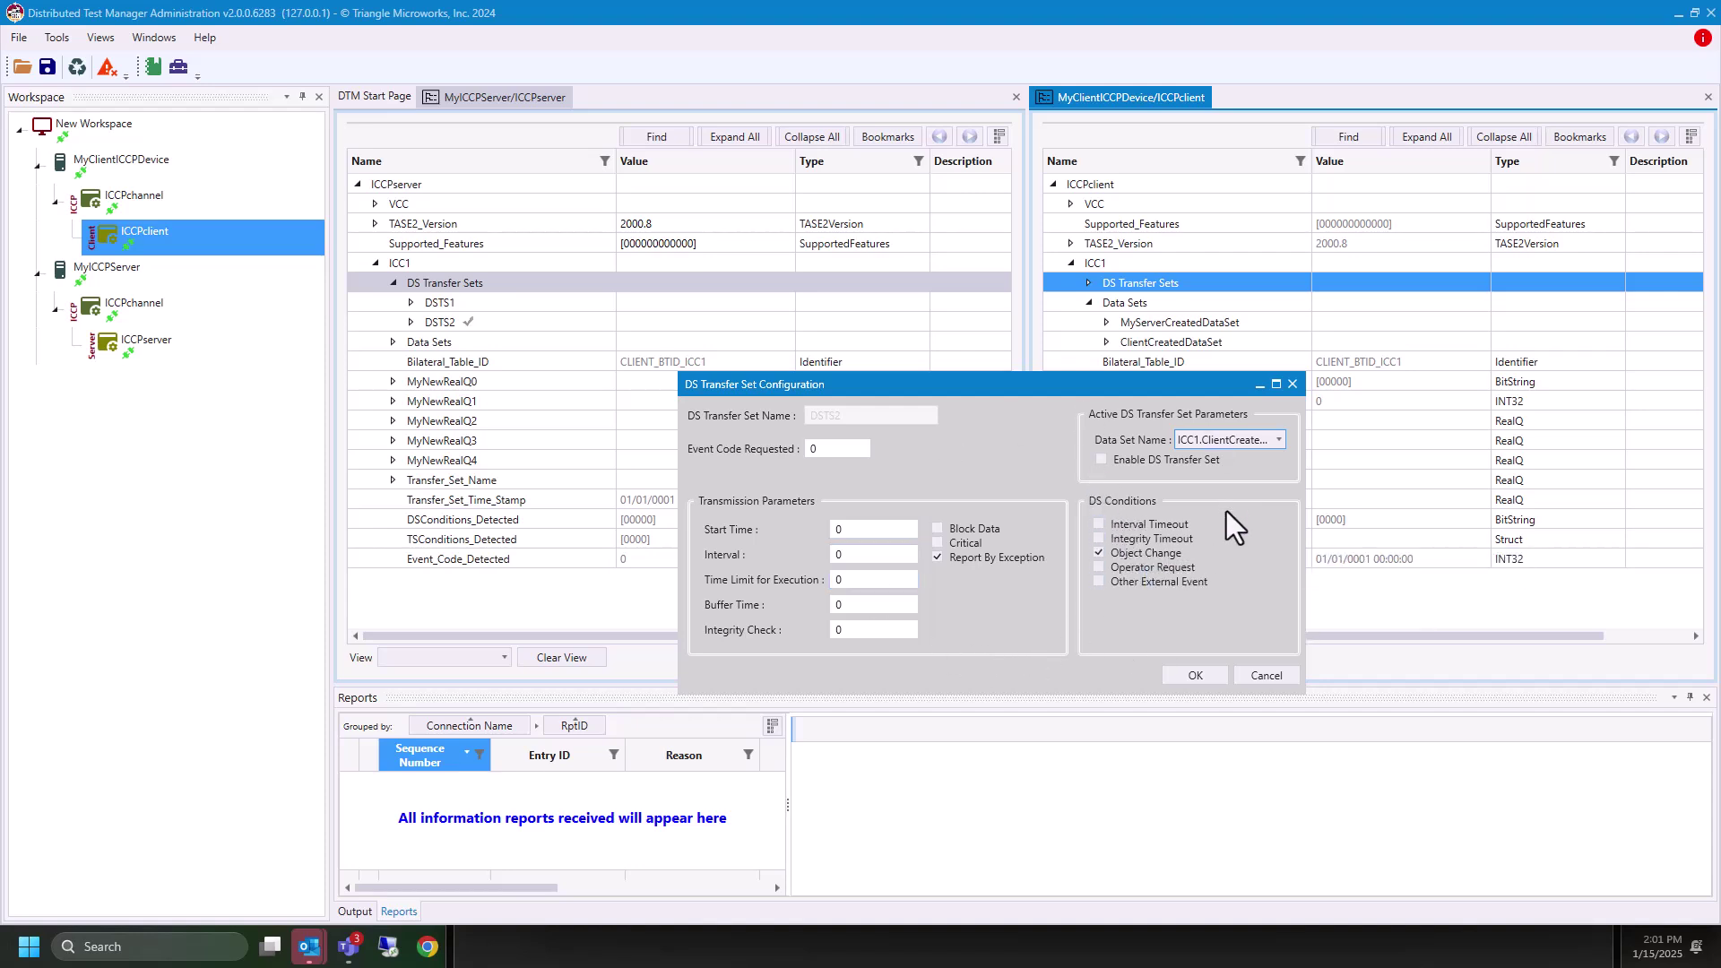
click(1208, 676)
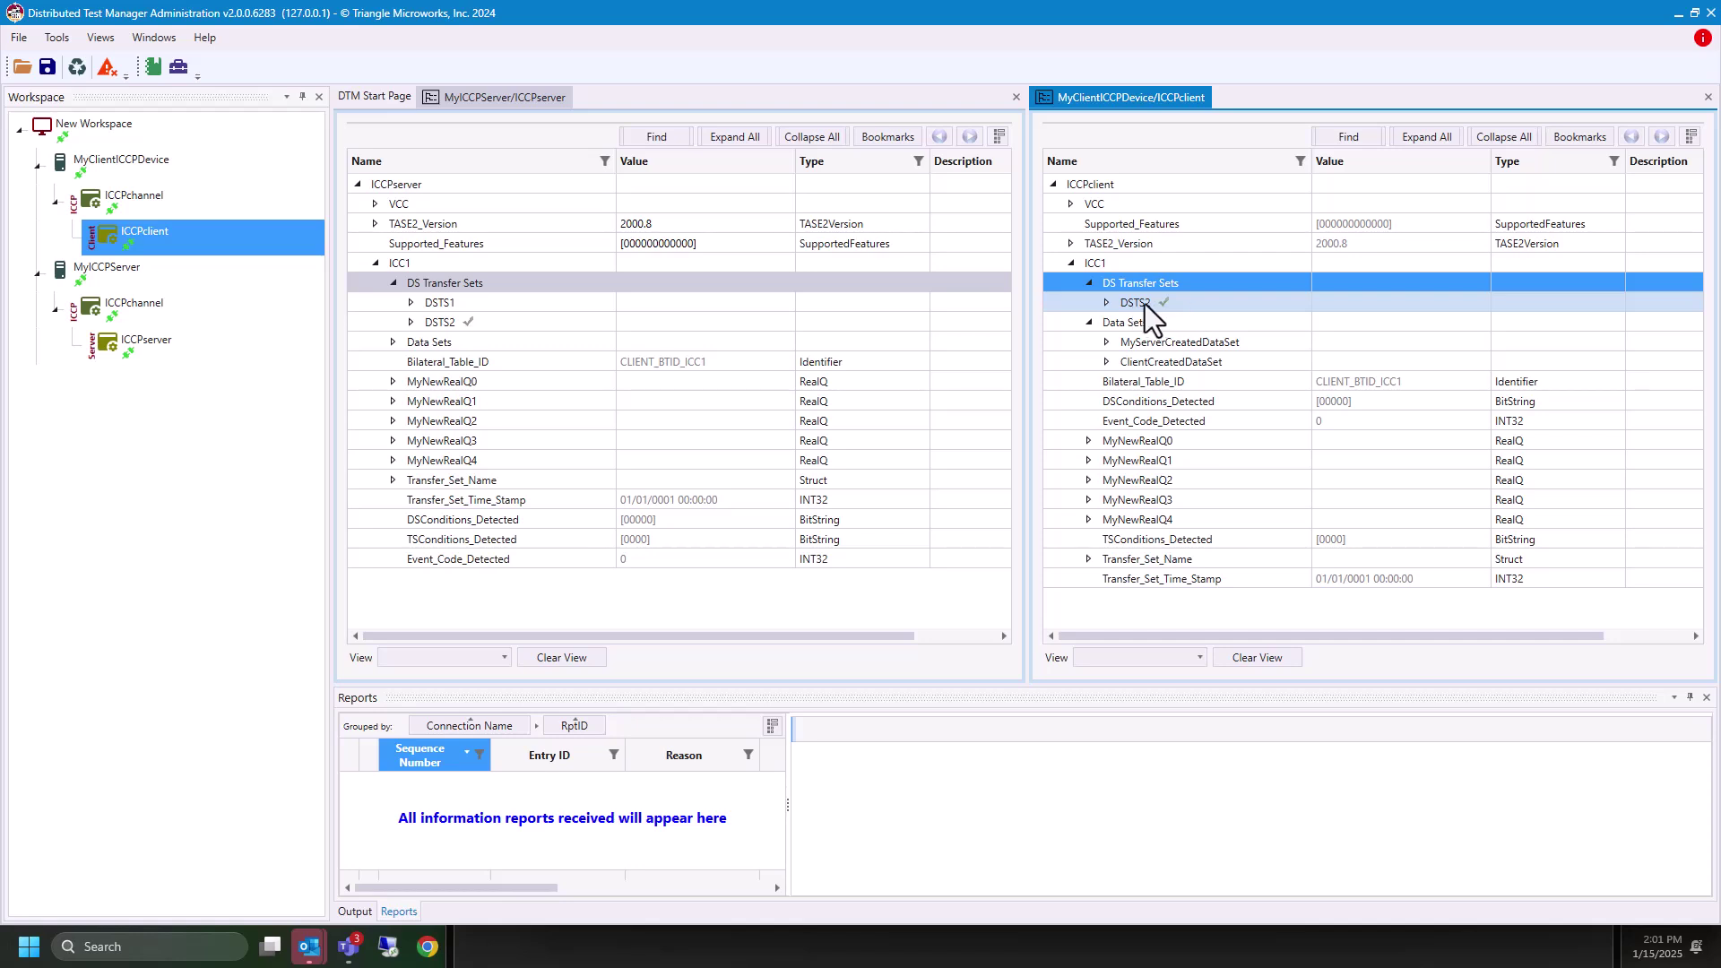
- Enable the client's DSTS2 transfer set on ClientCreatedDataSet and expand its settings
right_click(1142, 304)
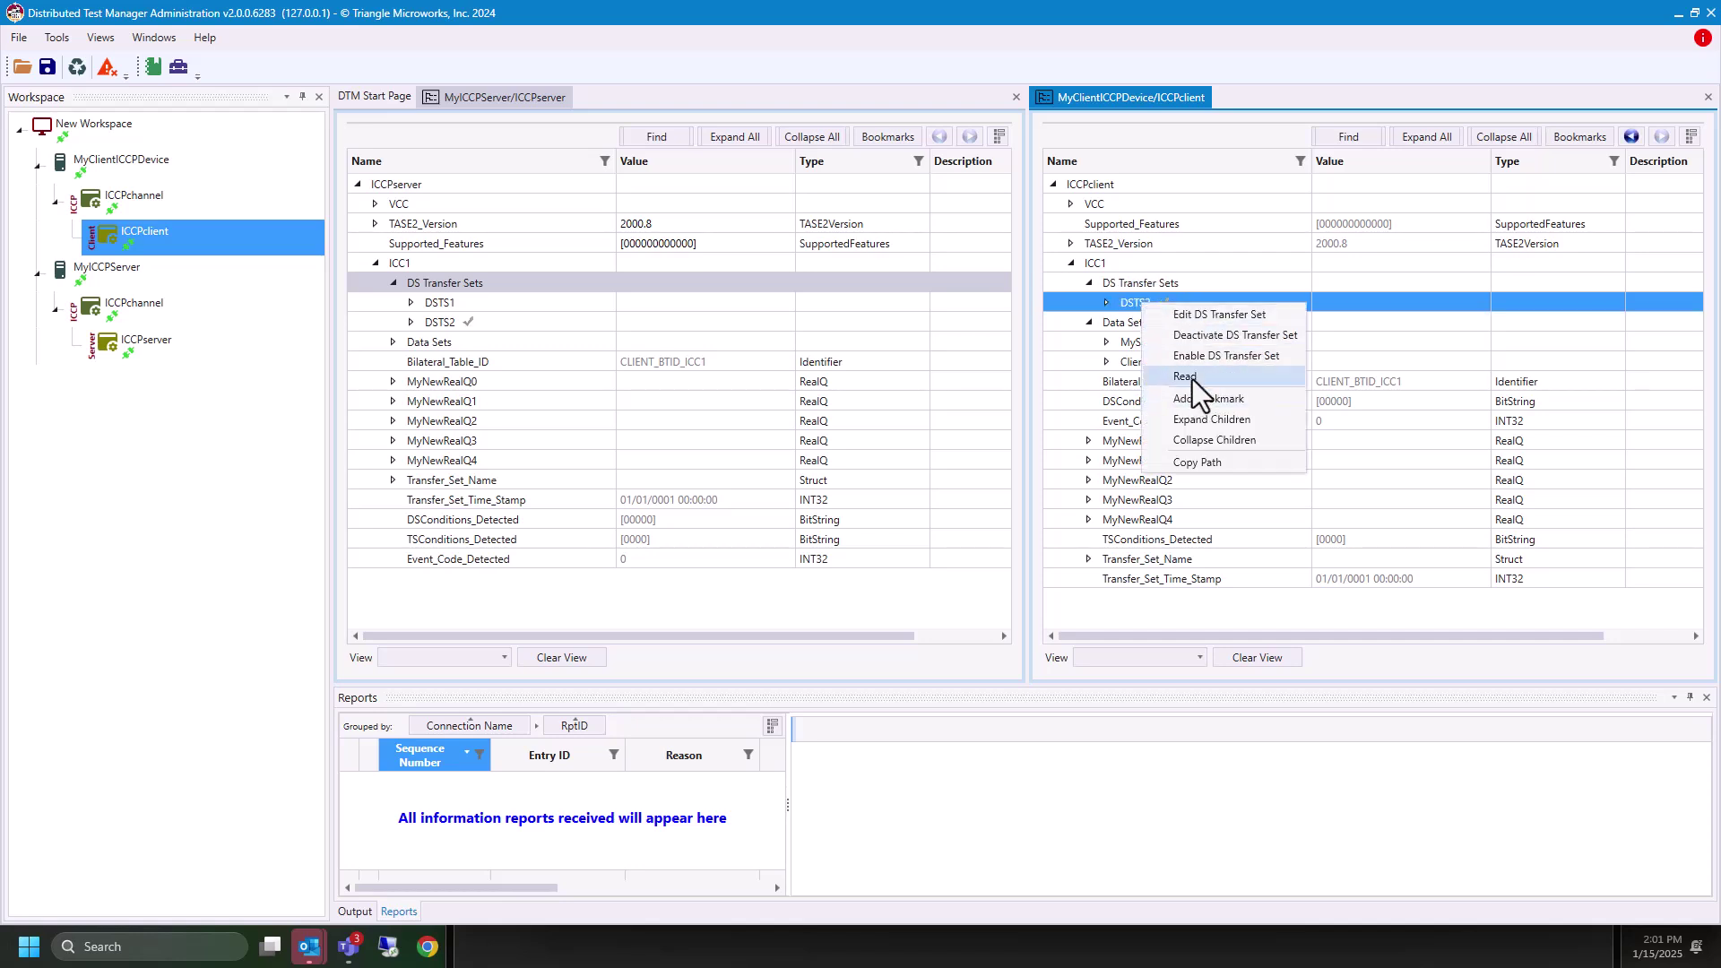
click(1208, 362)
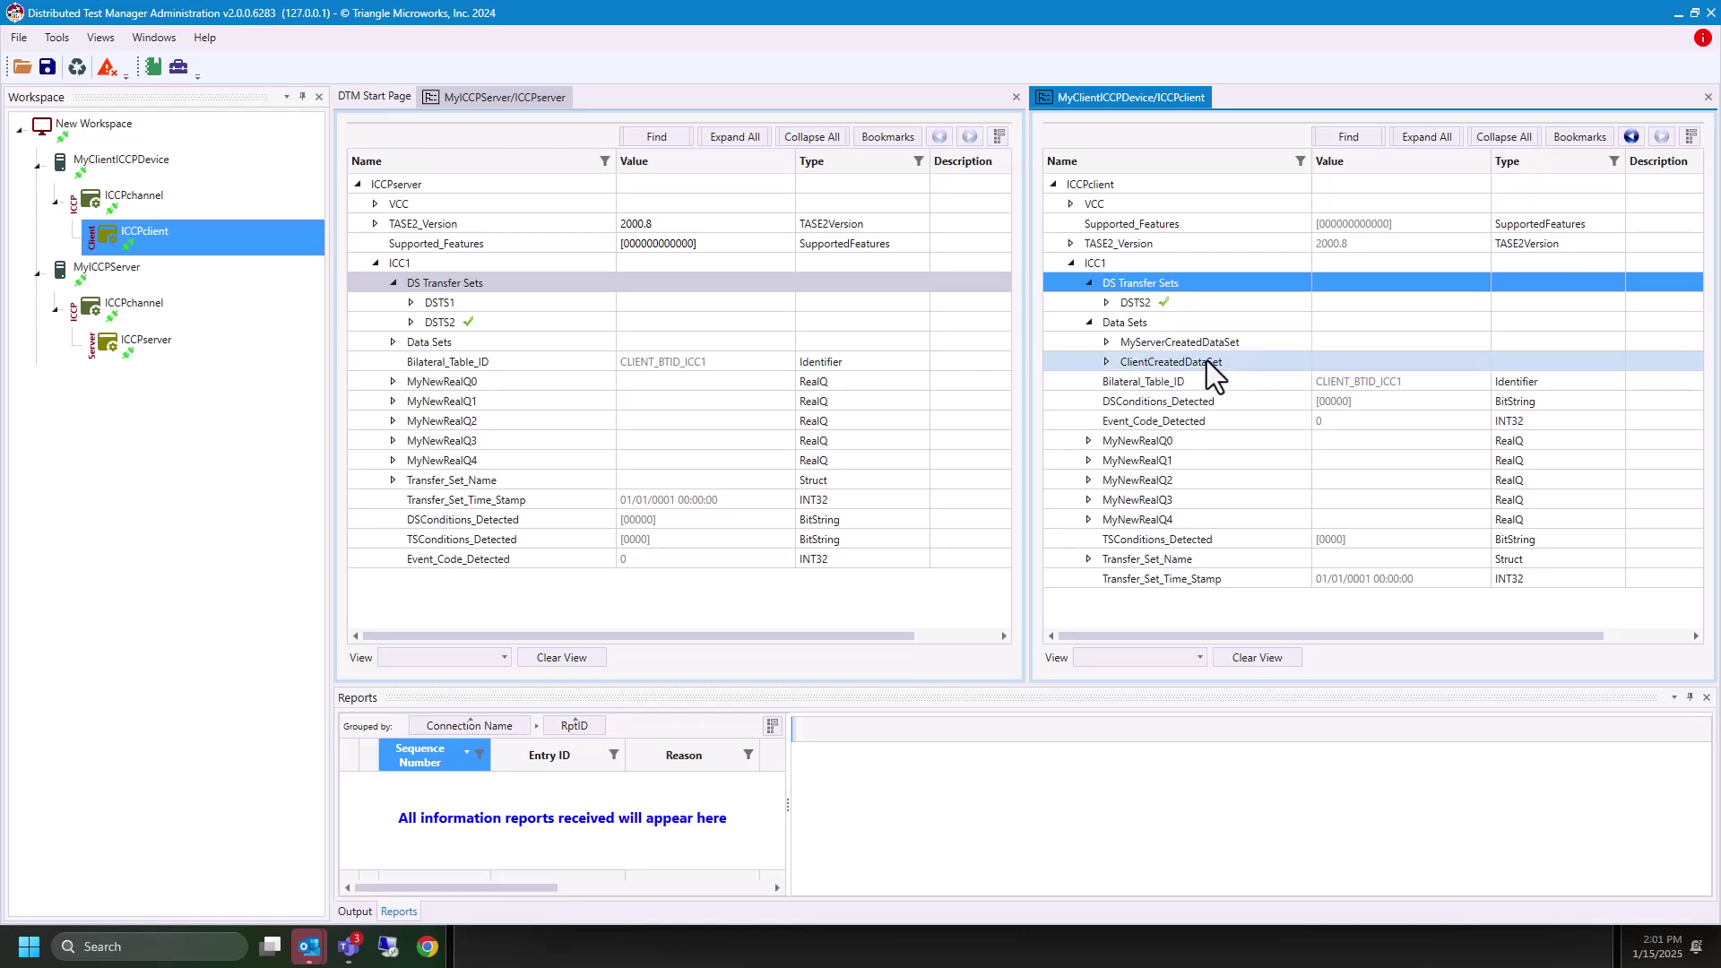
click(1106, 303)
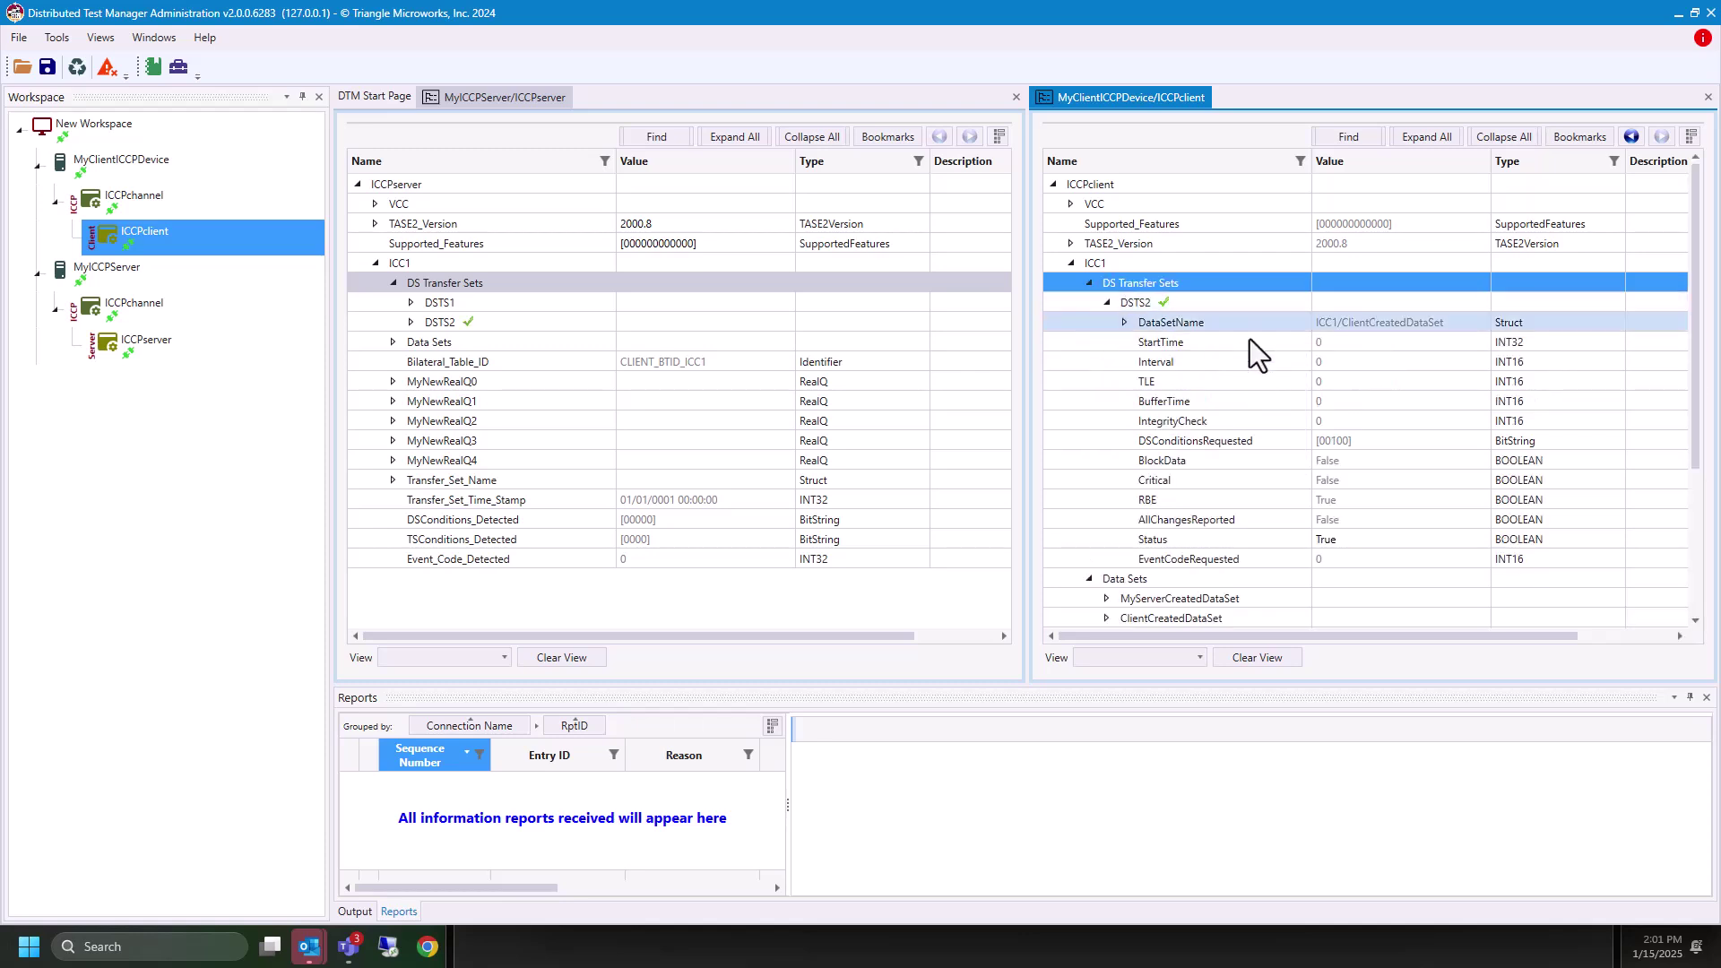
- Set server MyNewRealQ0 to 100 and MyNewRealQ2 to 200, then expand and enlarge the client's reports
click(393, 383)
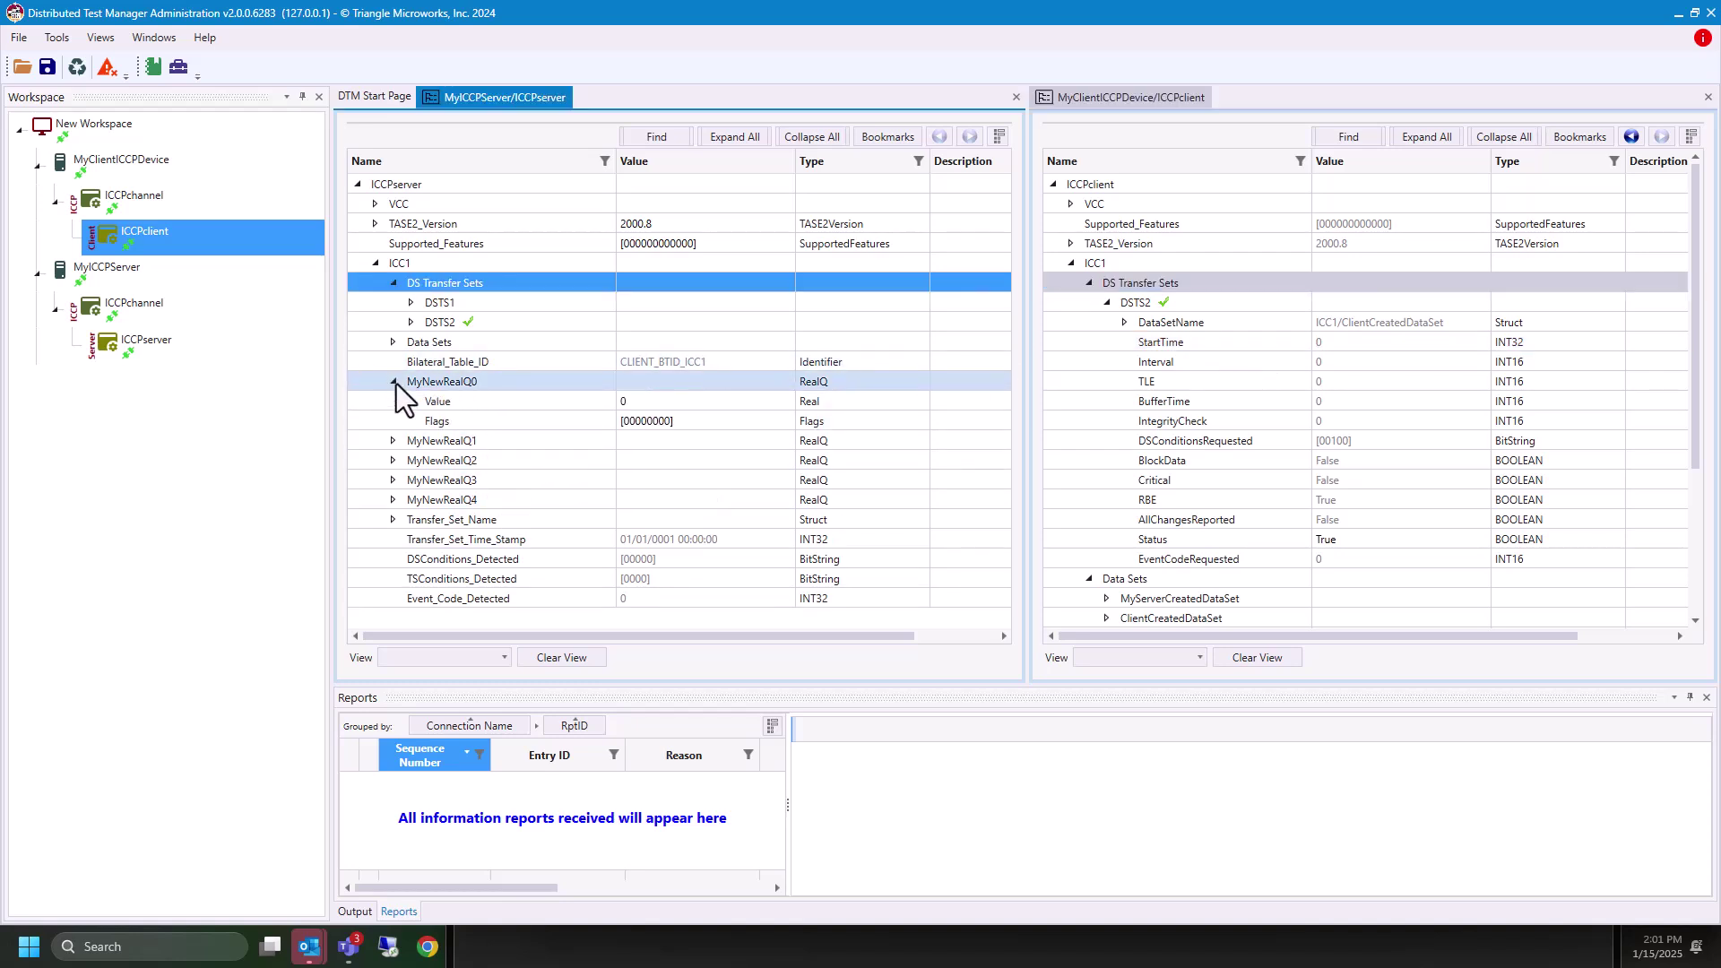
click(647, 399)
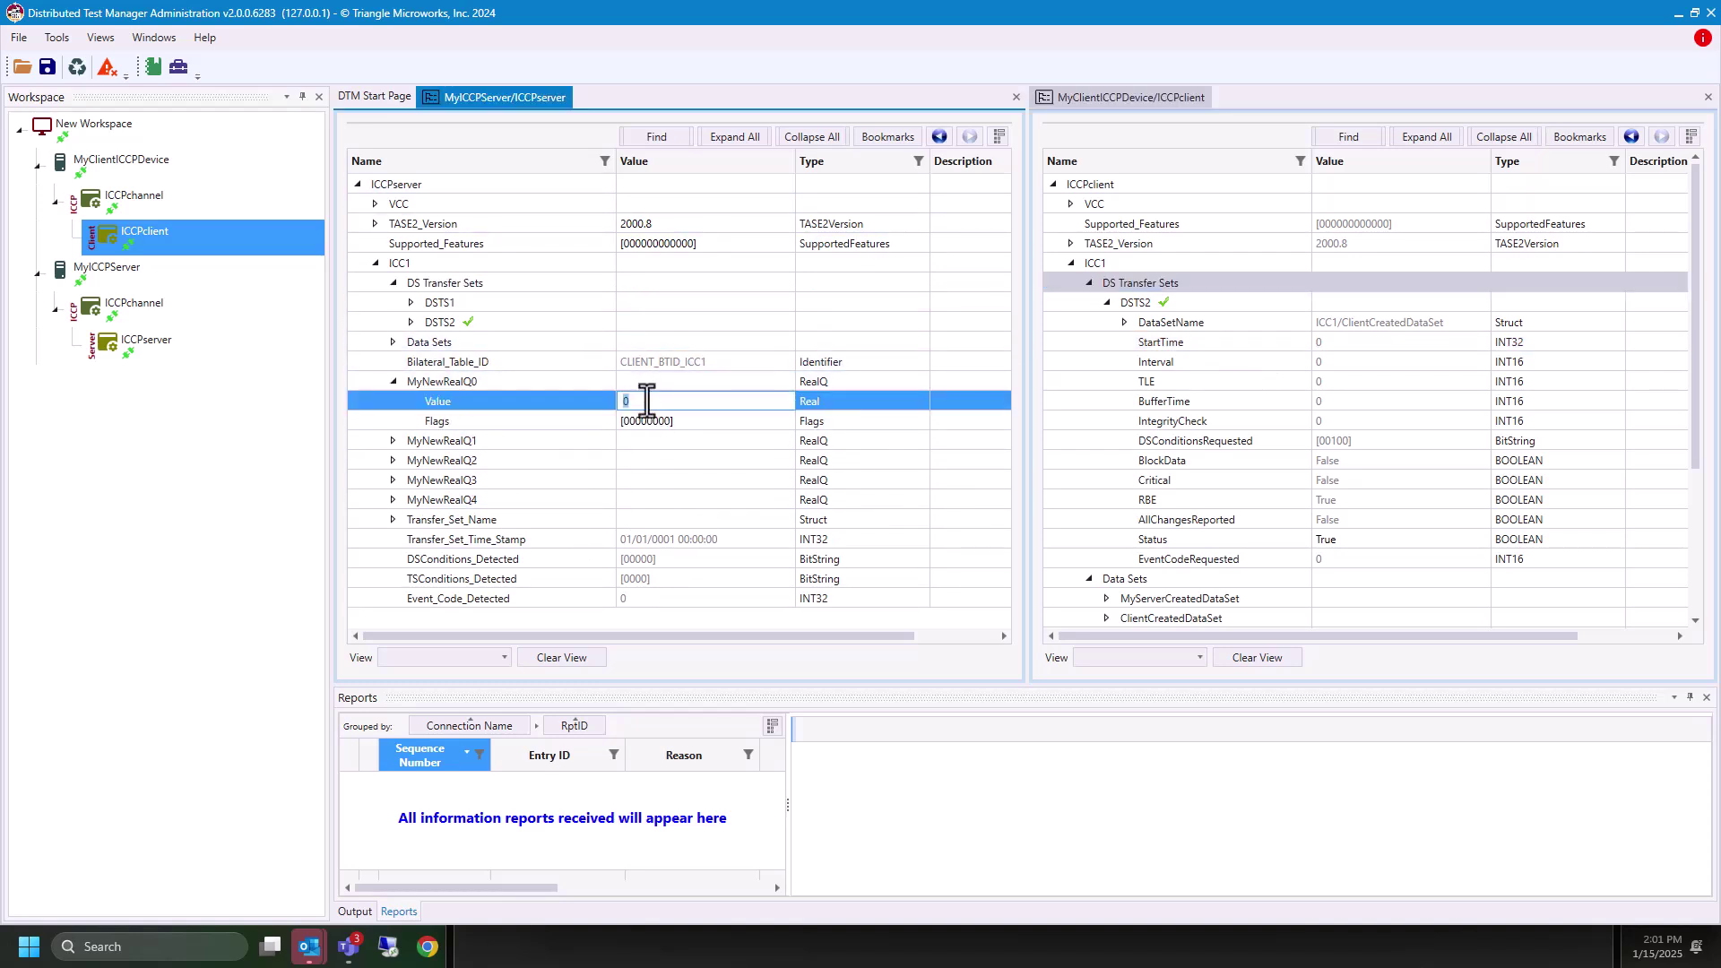
text(100)
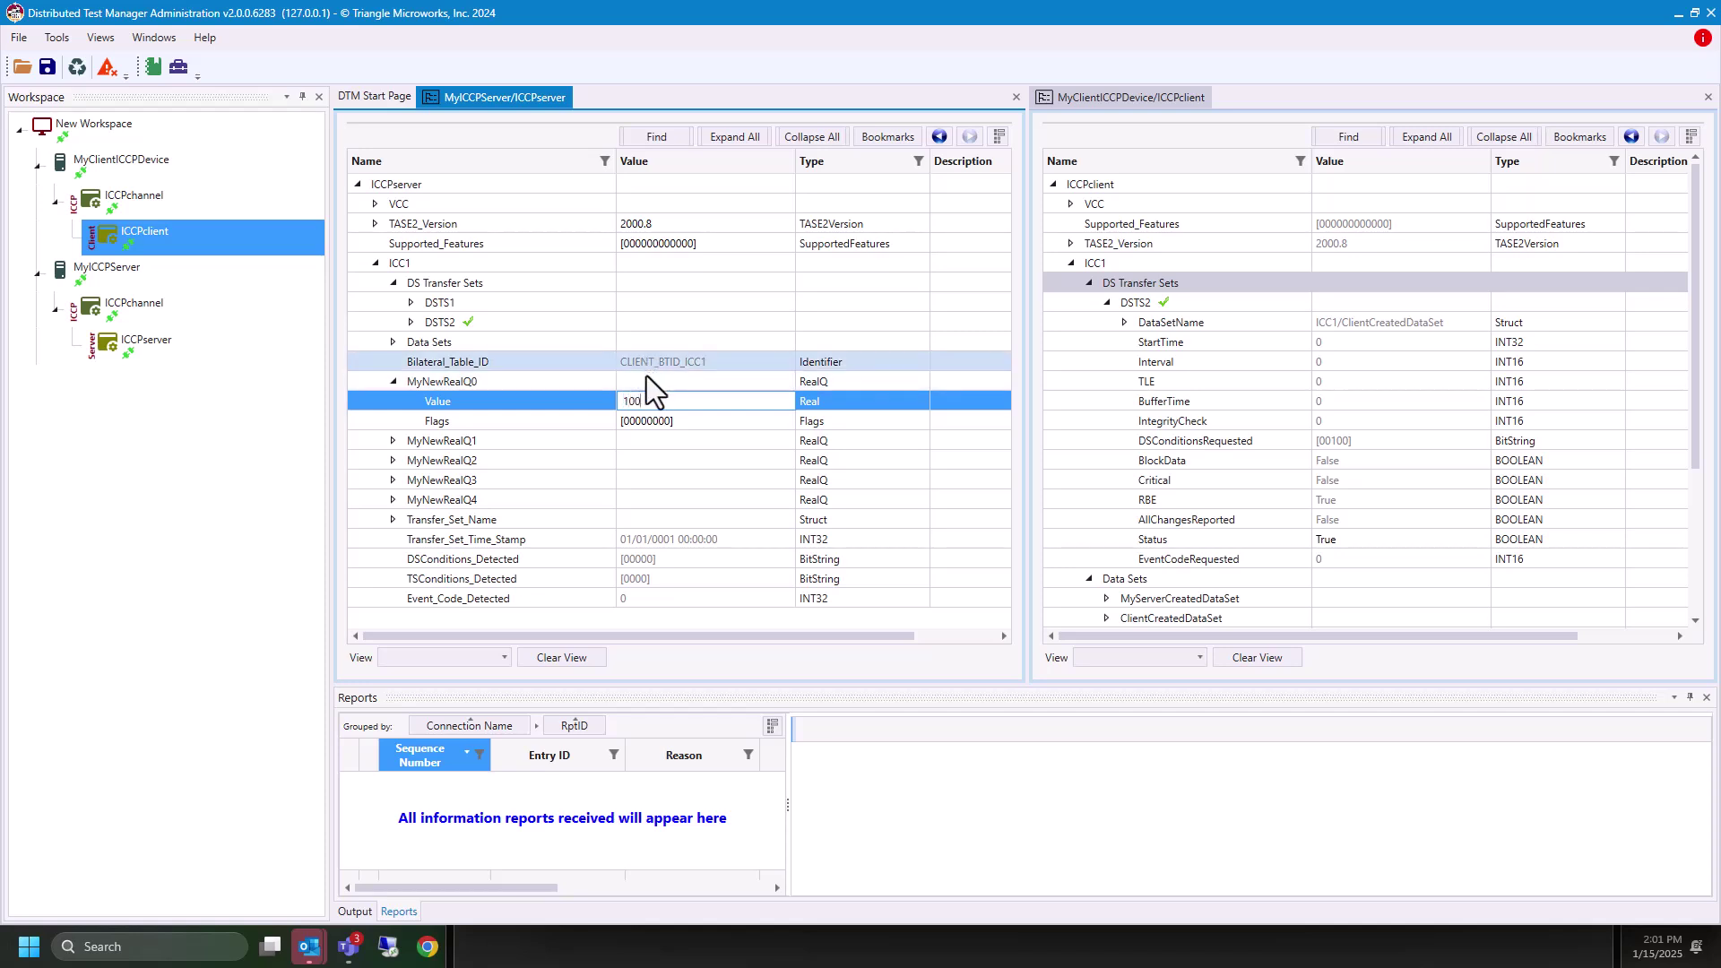
click(647, 381)
click(393, 460)
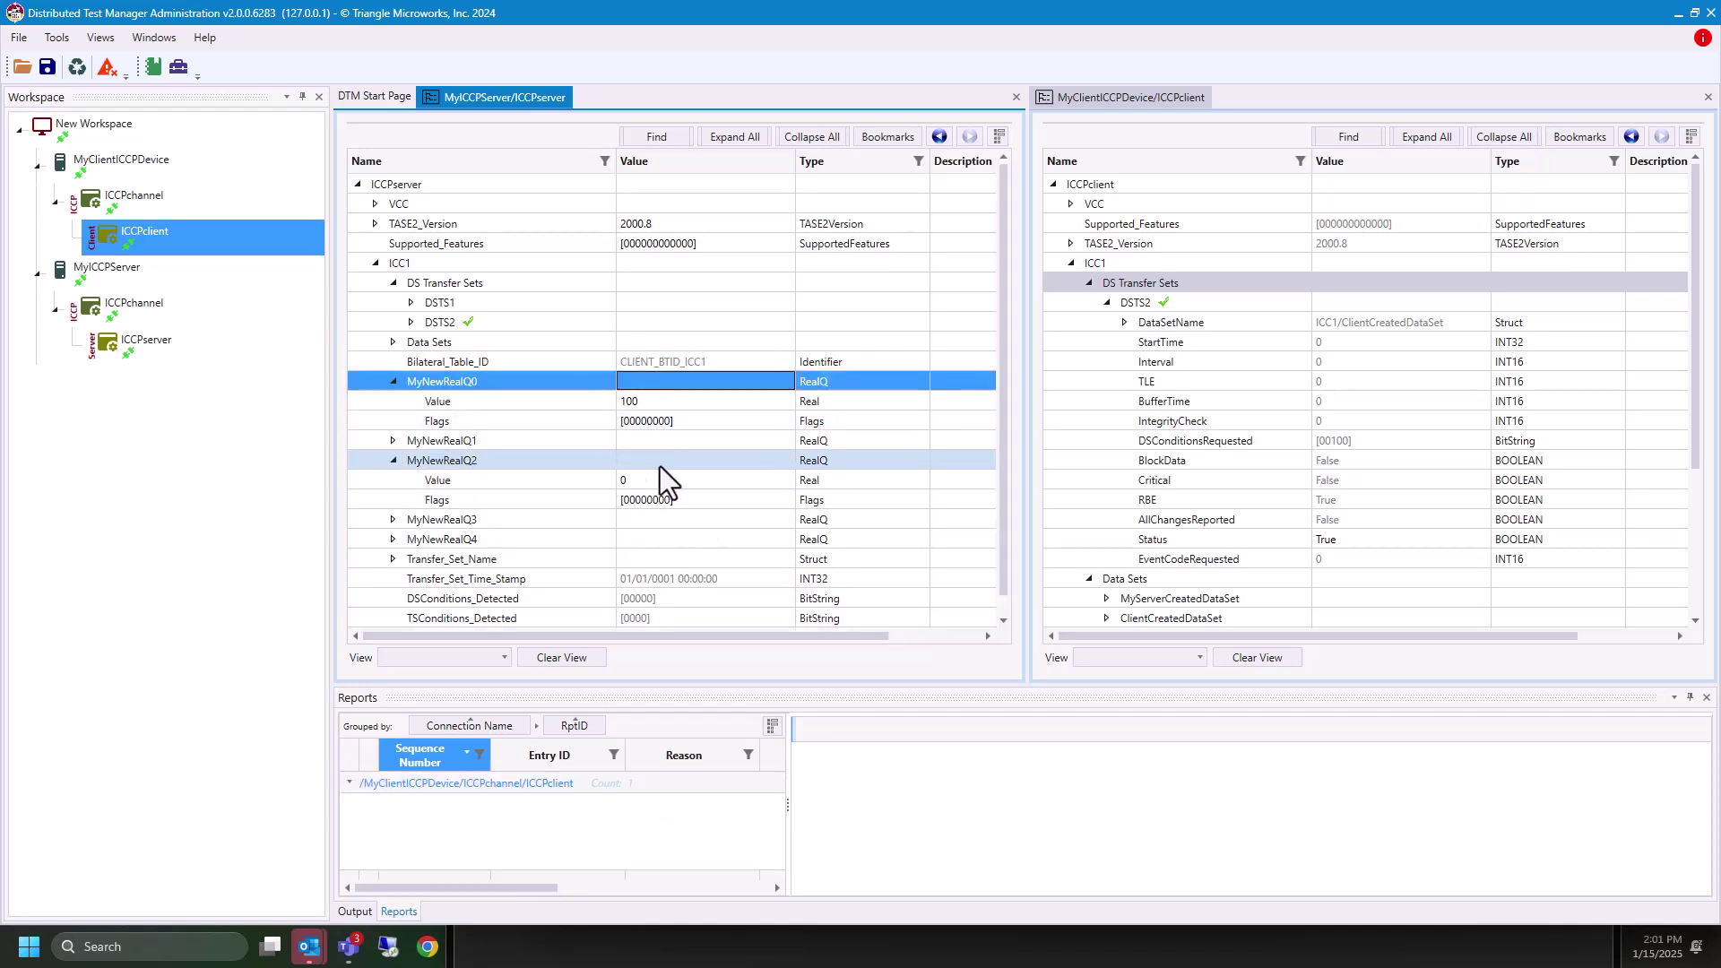
click(672, 481)
text(200)
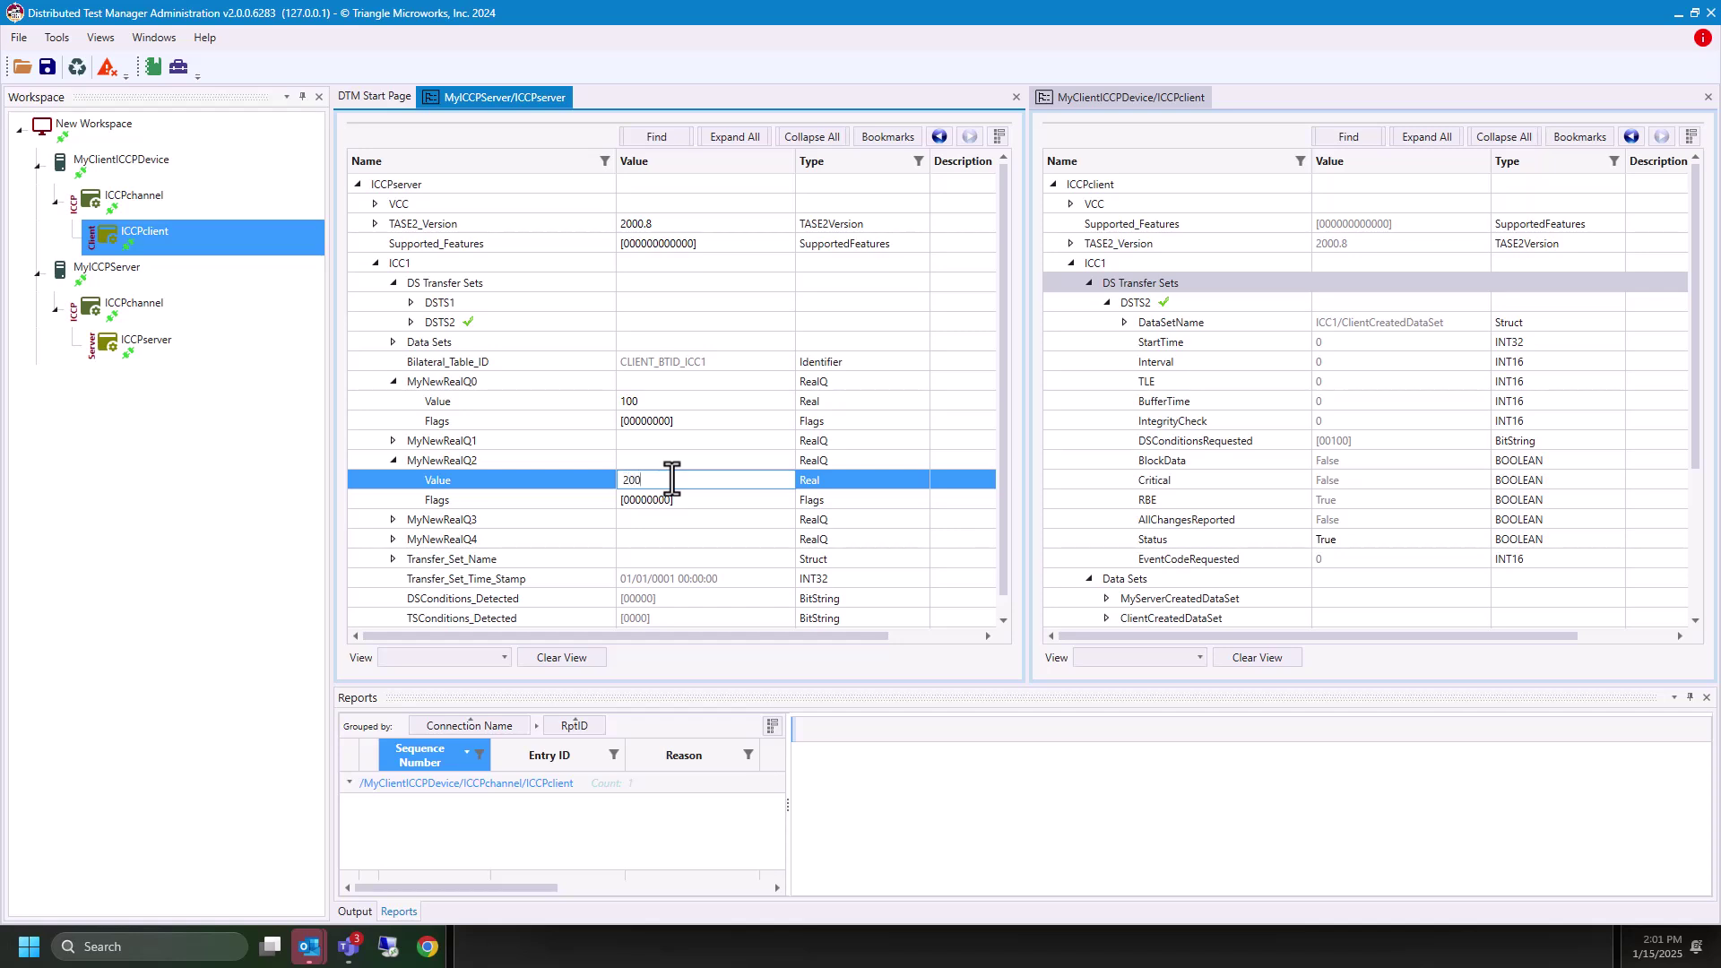
click(670, 535)
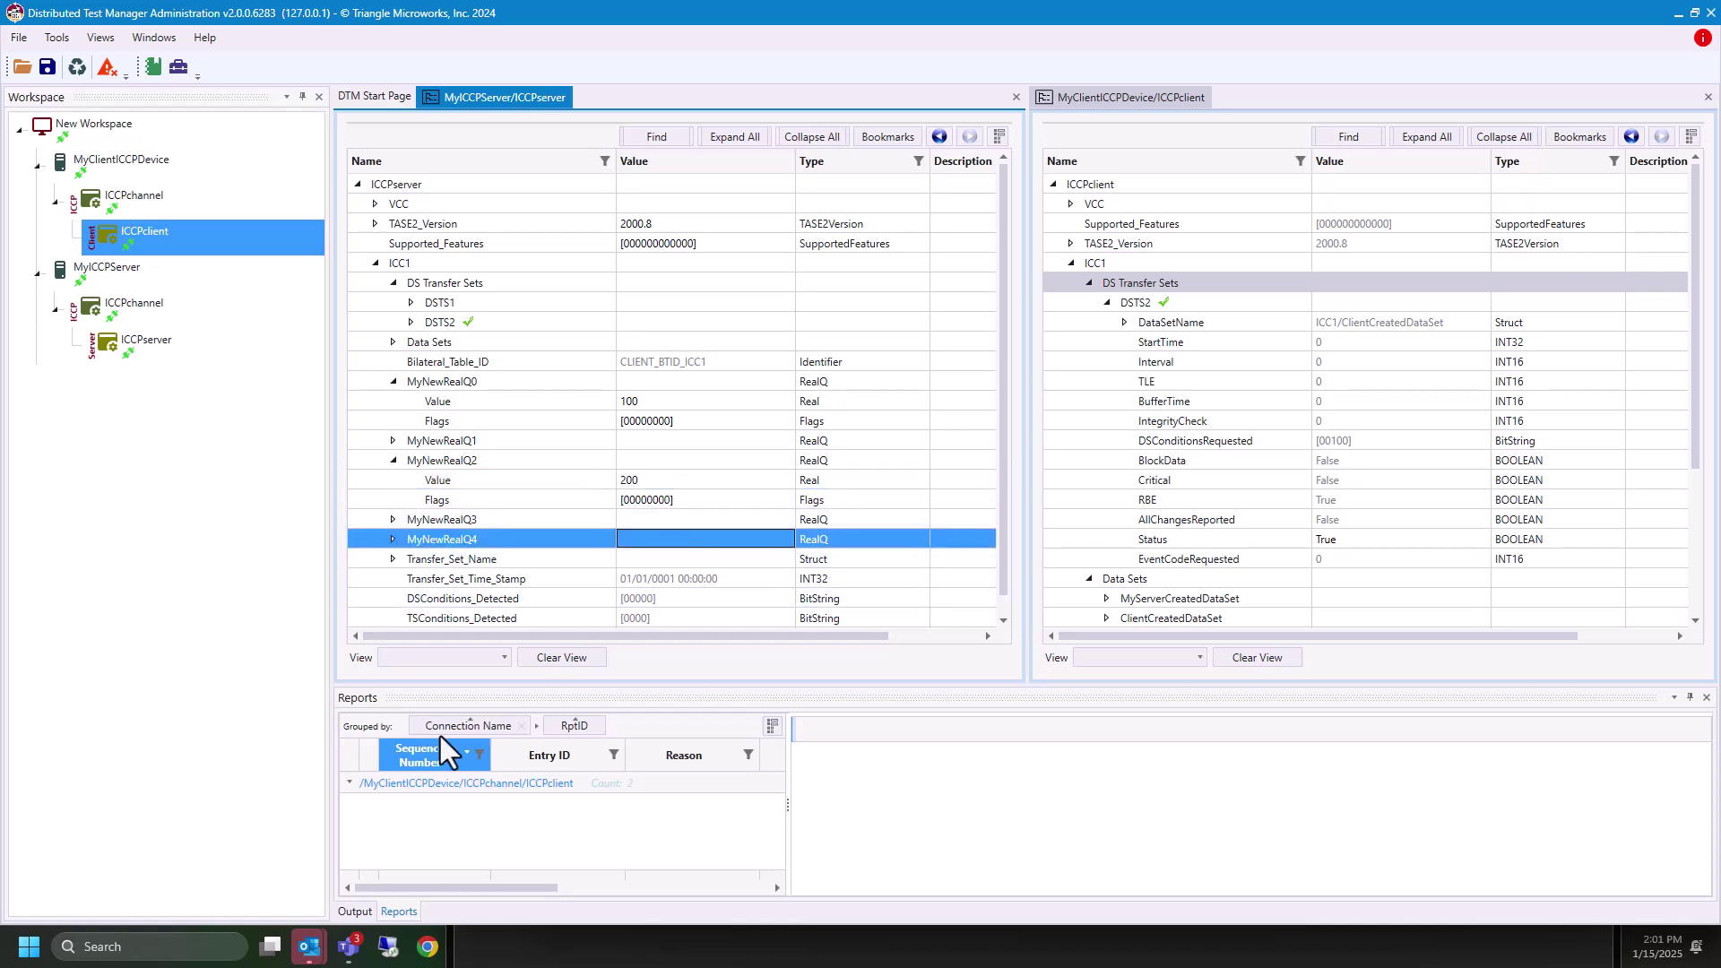
click(349, 784)
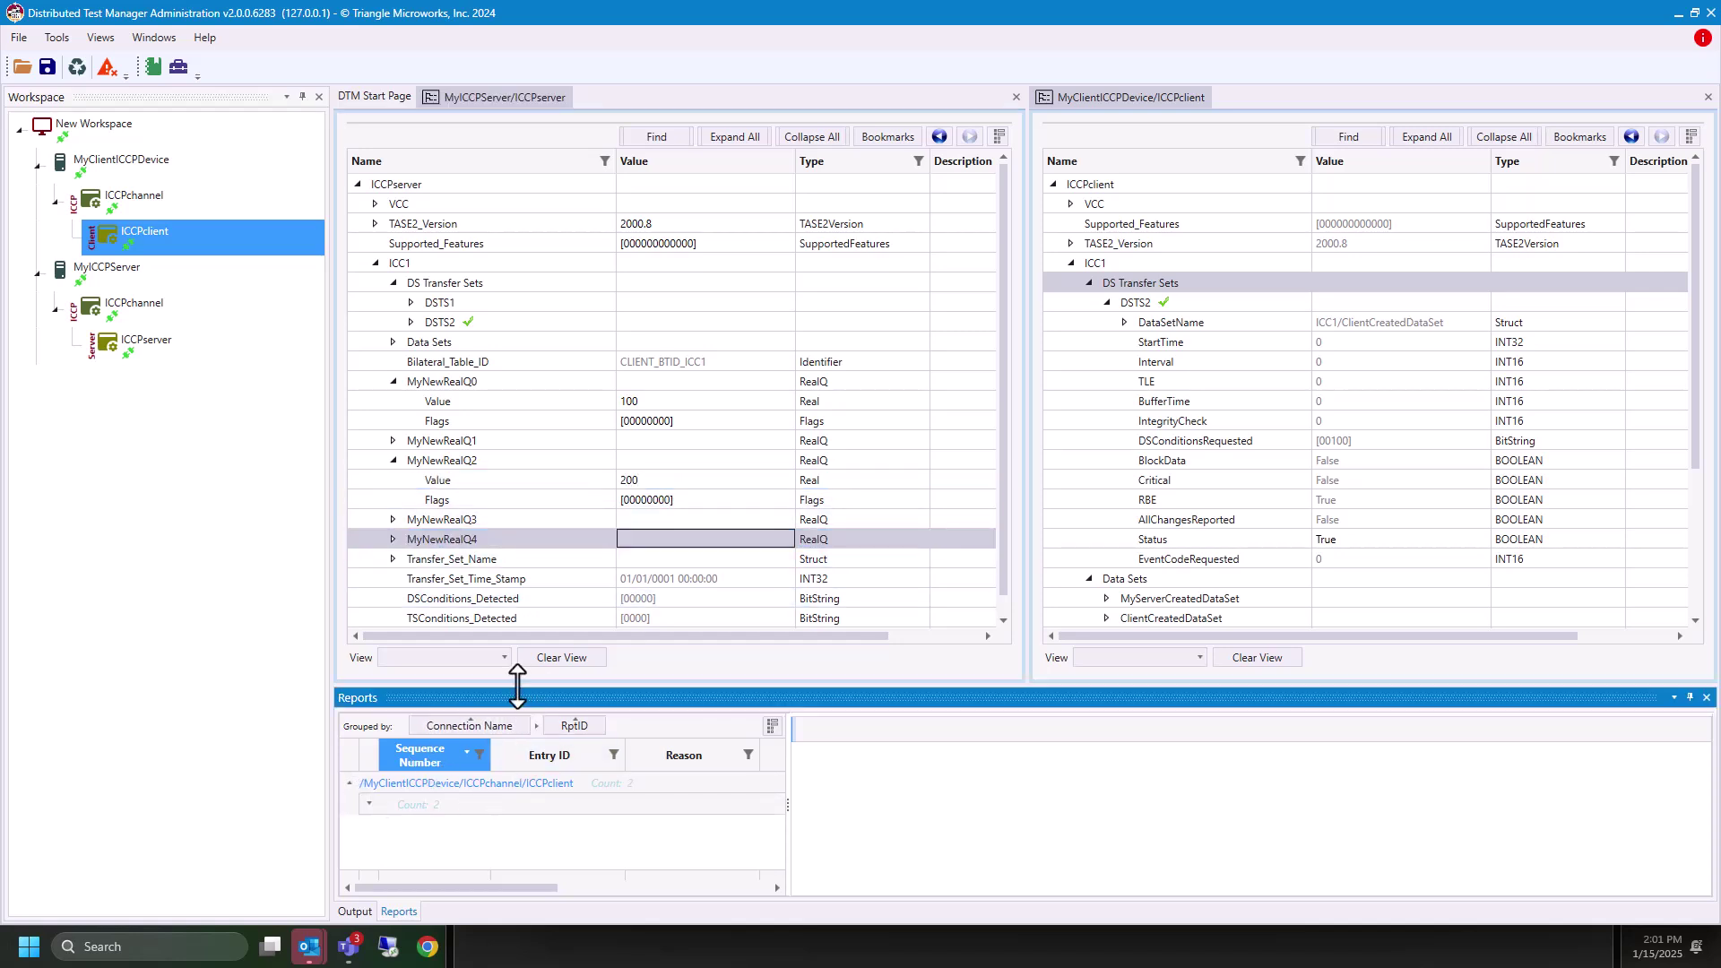
drag(518, 692, 518, 582)
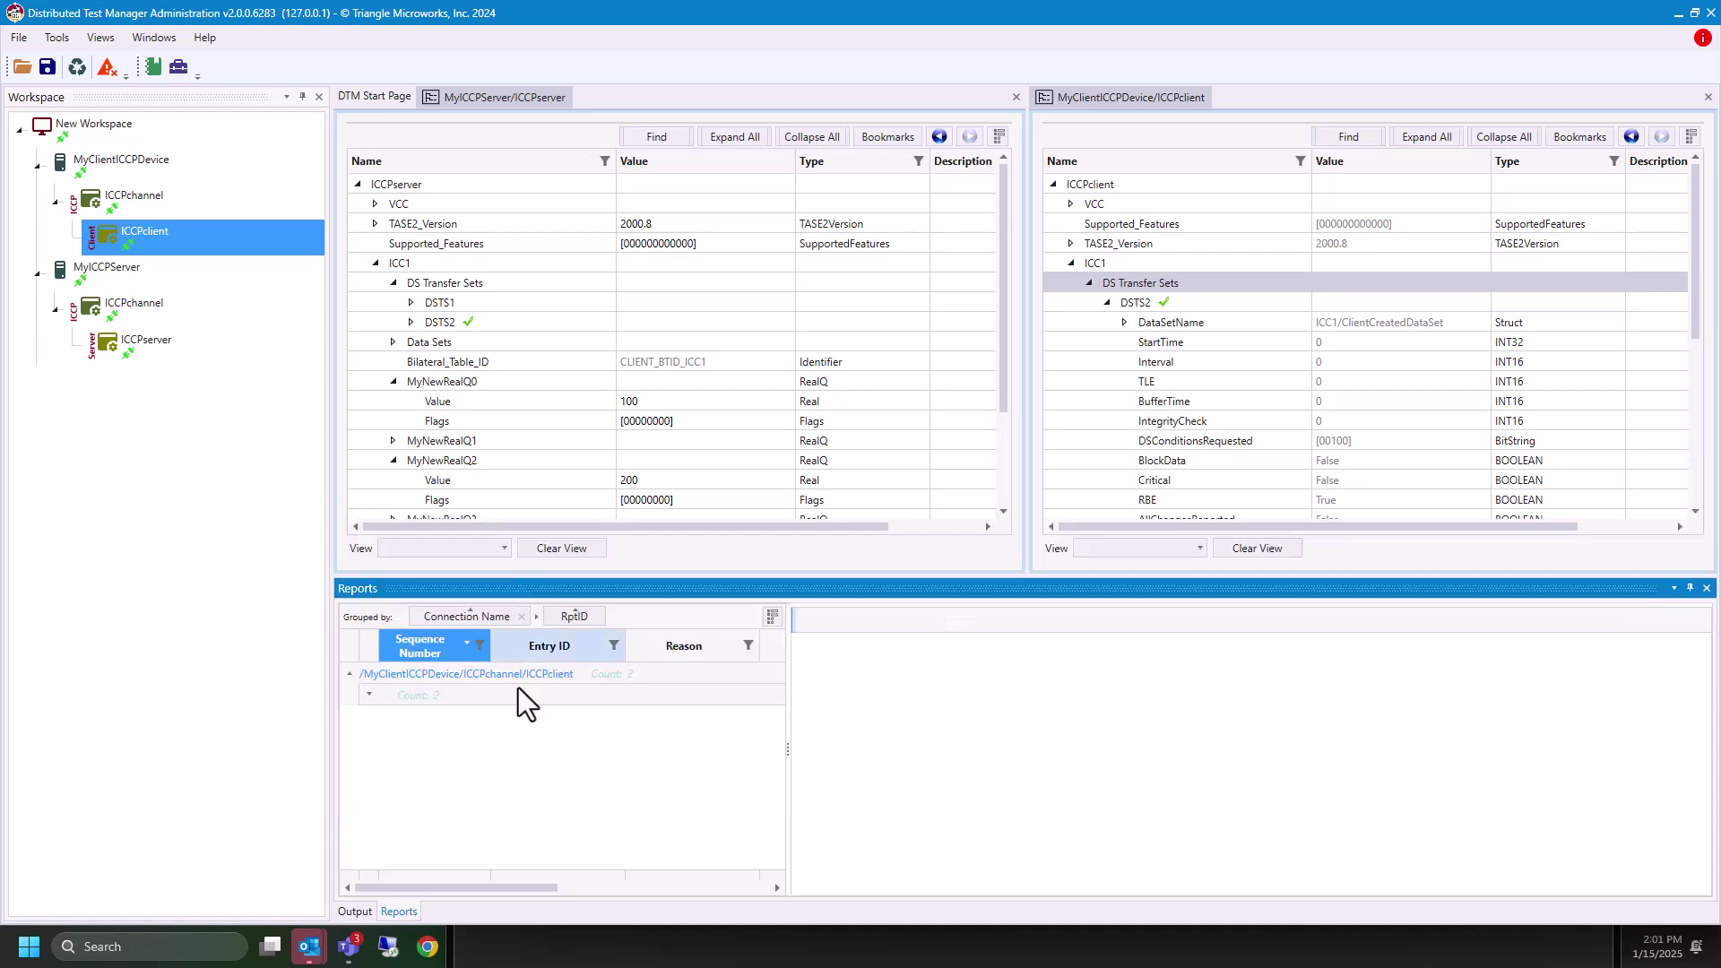
- Expand the Count: 2 report group and select both reports, showing MyNewRealQ2 200 and MyNewRealQ0 100
click(97, 34)
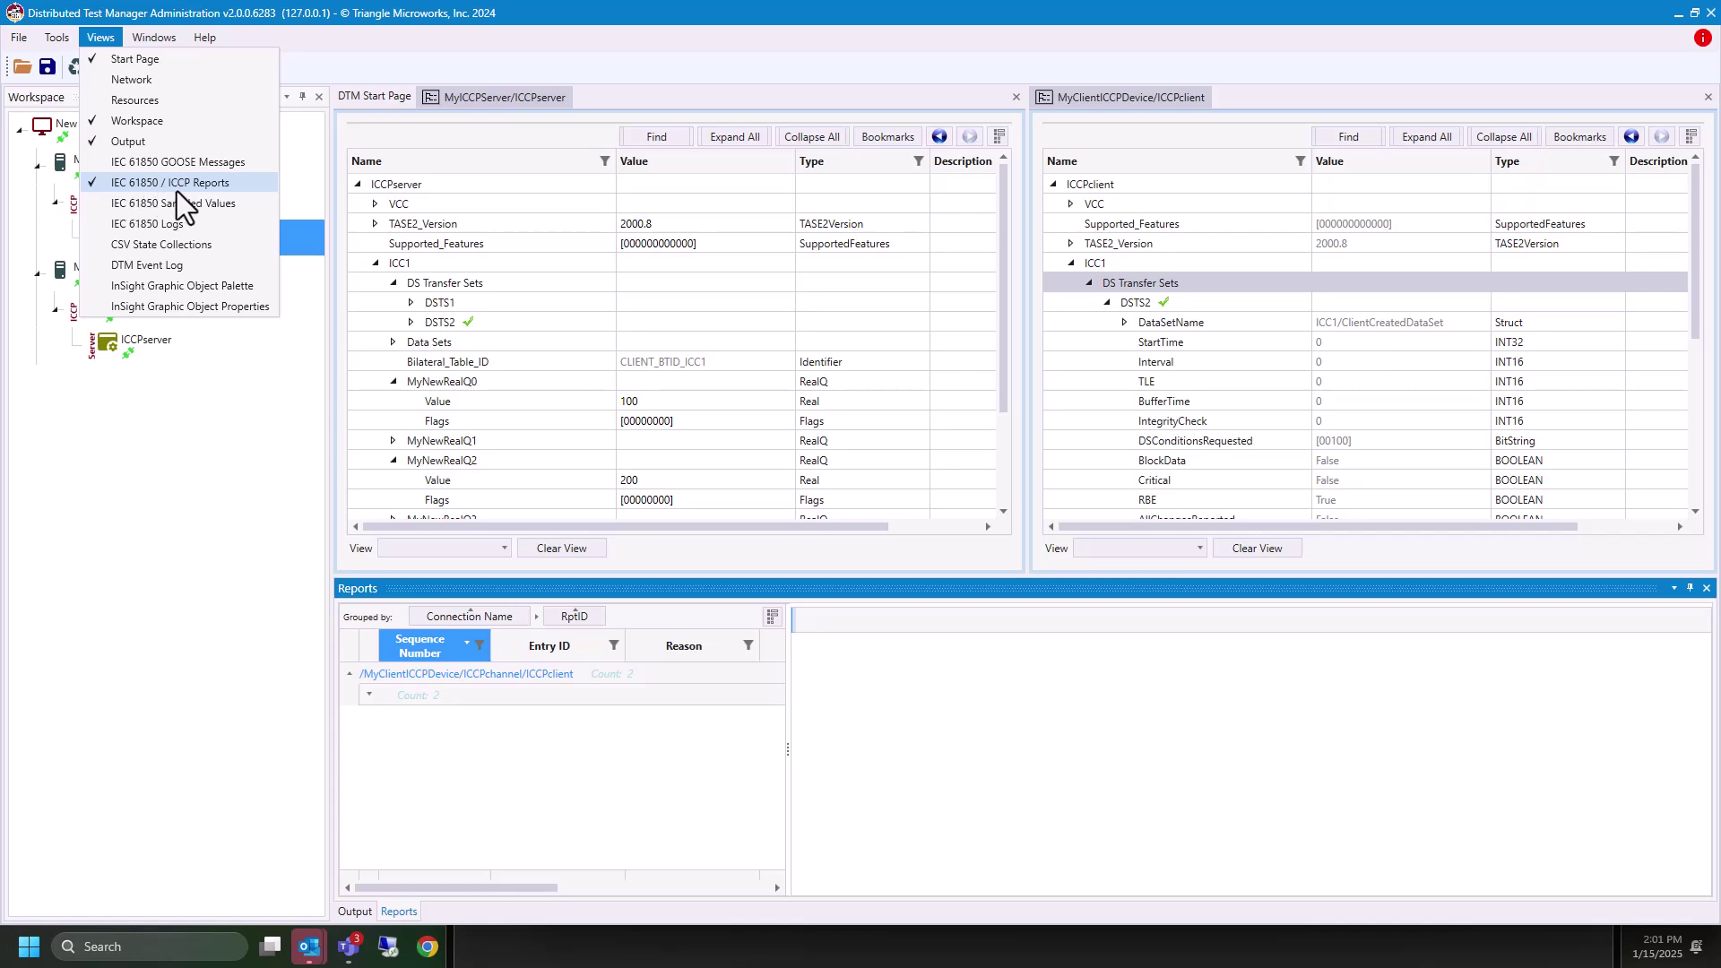
click(371, 696)
click(695, 722)
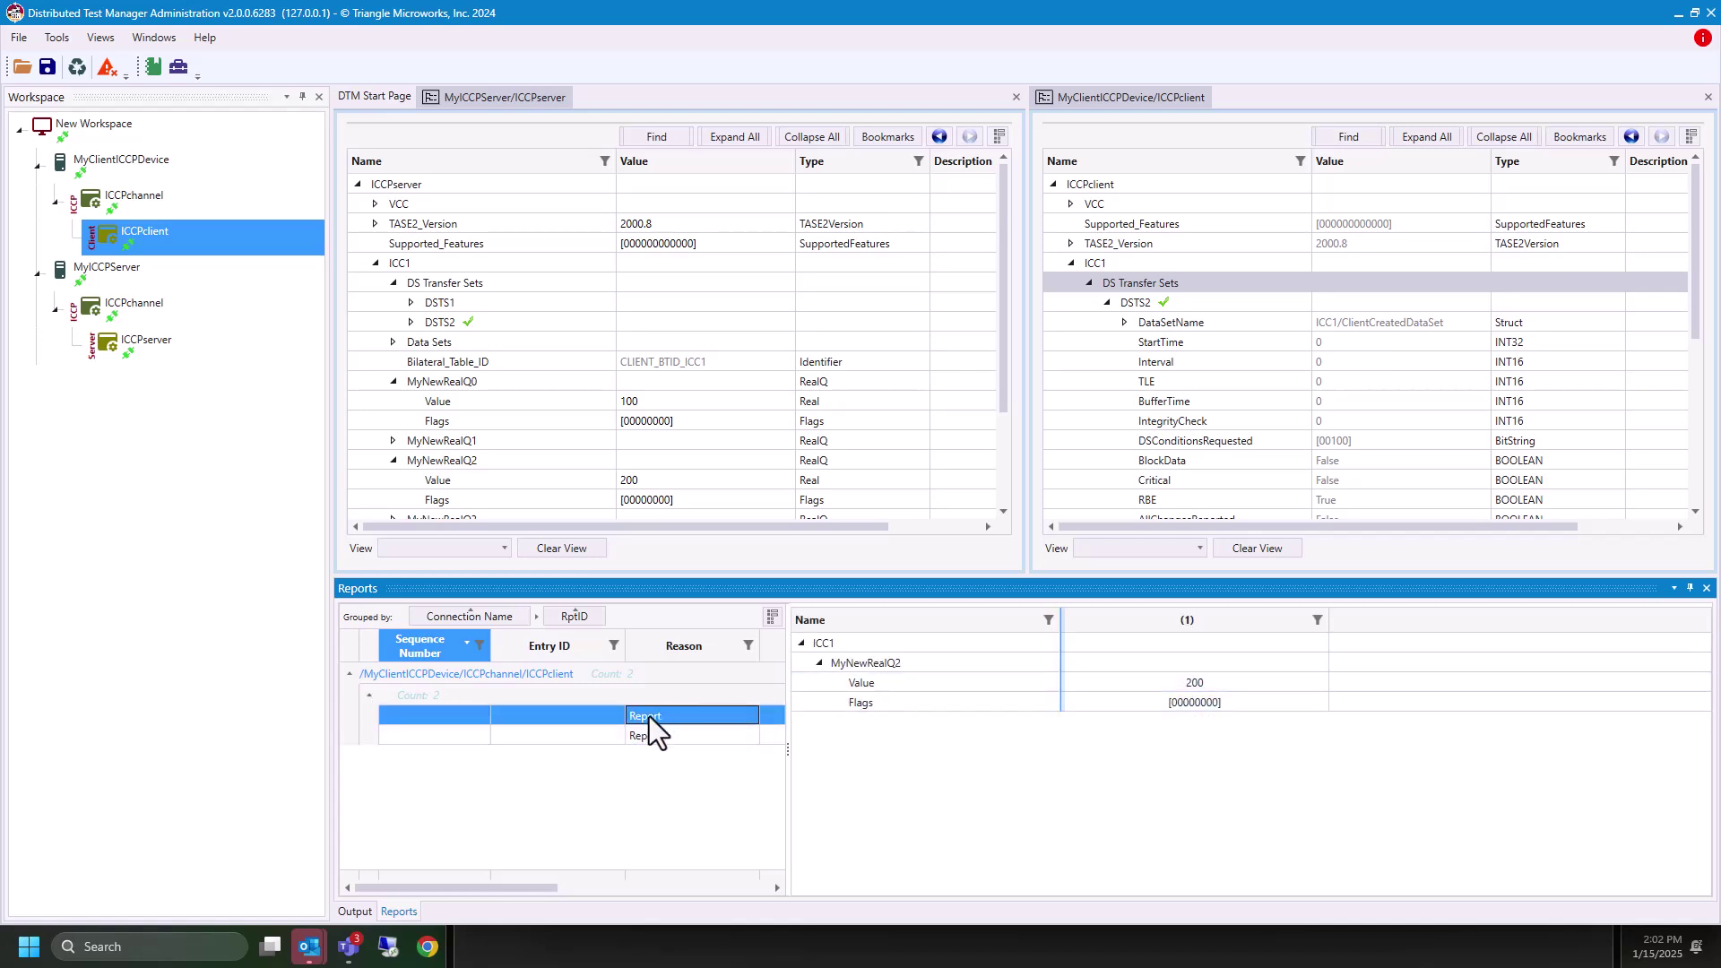
ctrl+click(655, 738)
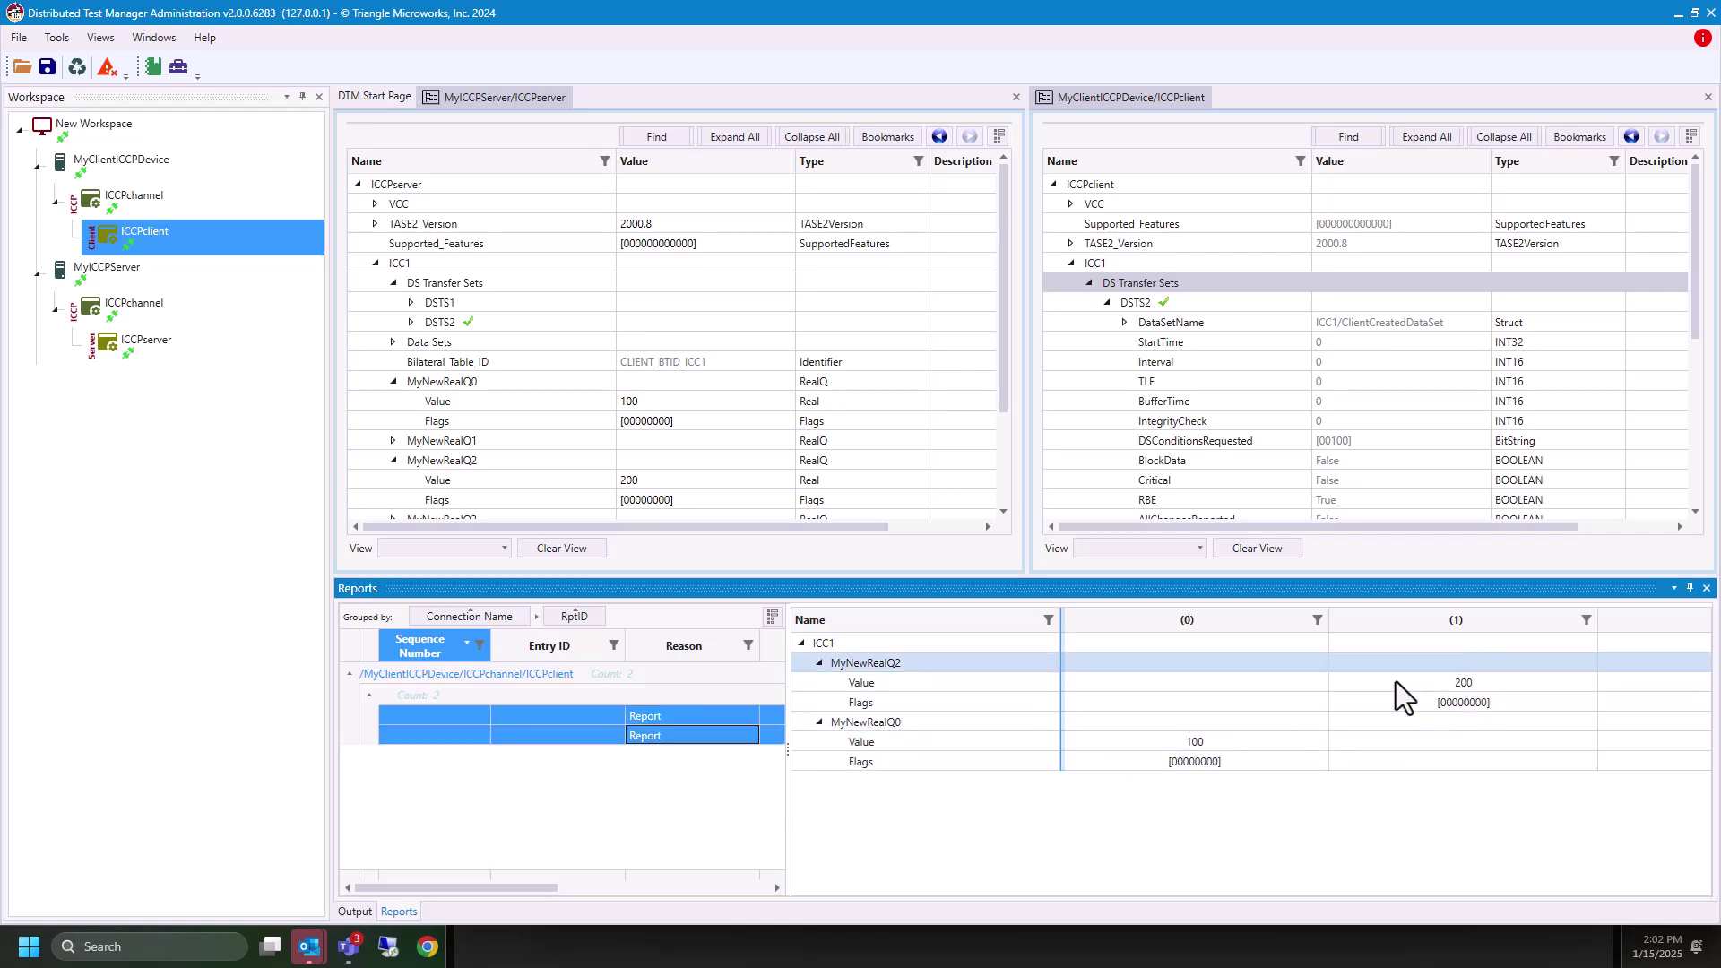
- Change server MyNewRealQ0 to 500 with flags 10100000 and compare the received reports
double_click(640, 403)
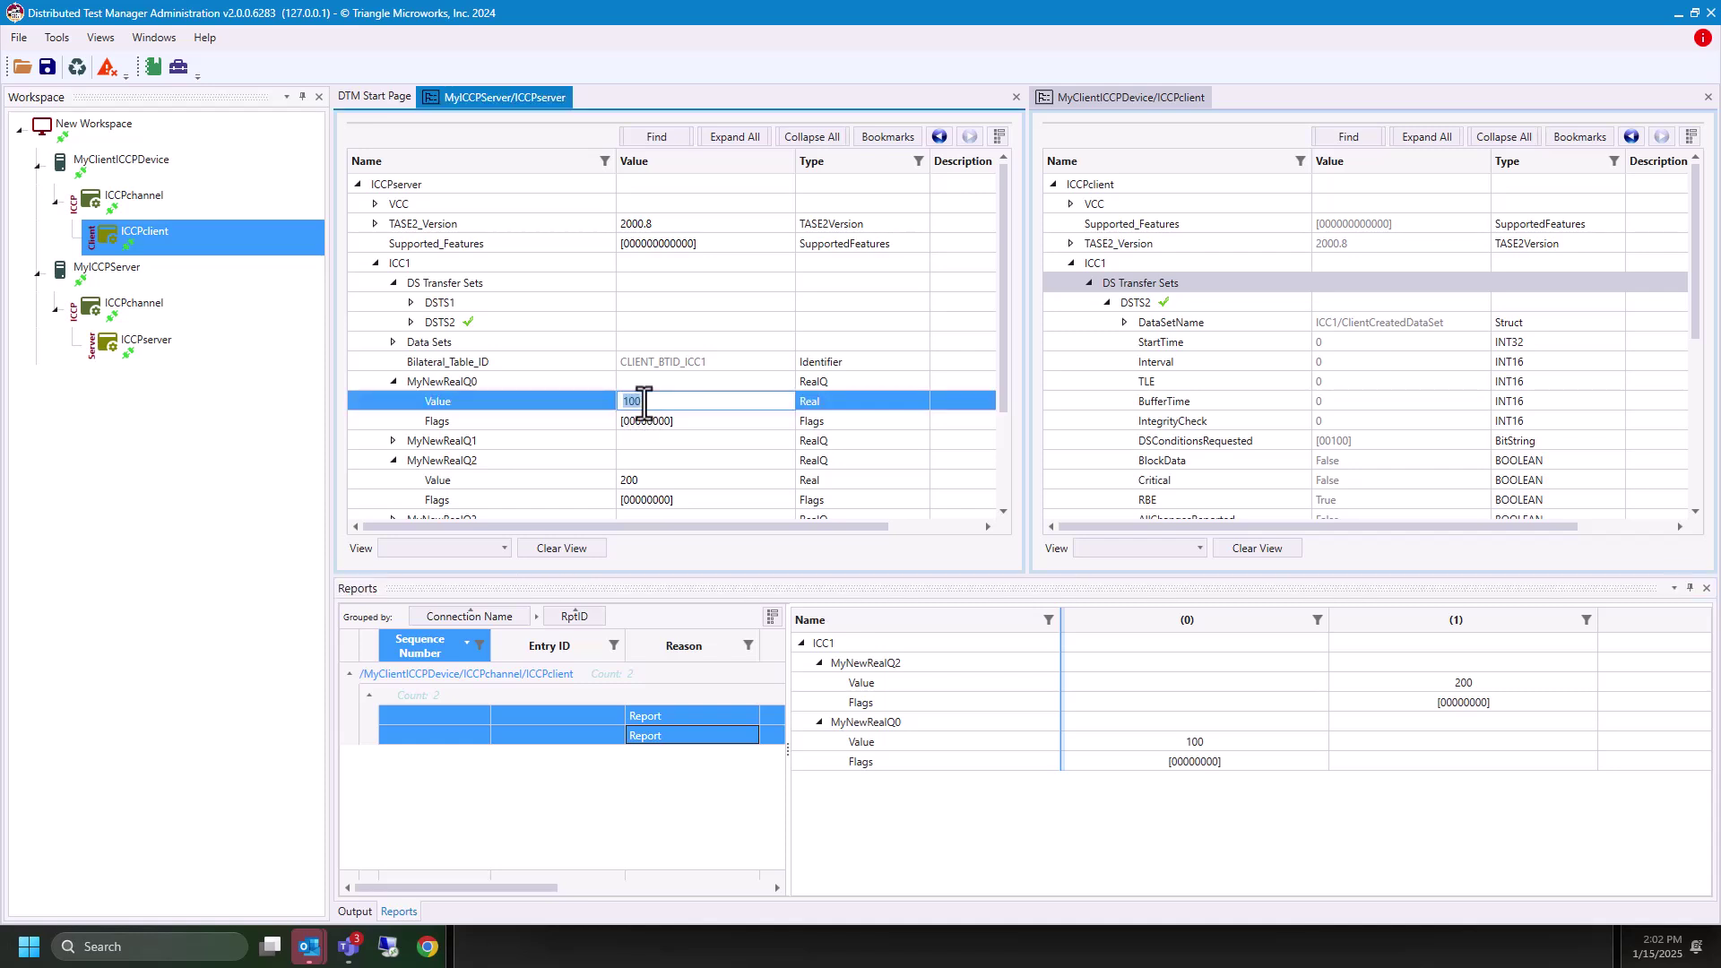
text(500)
click(654, 421)
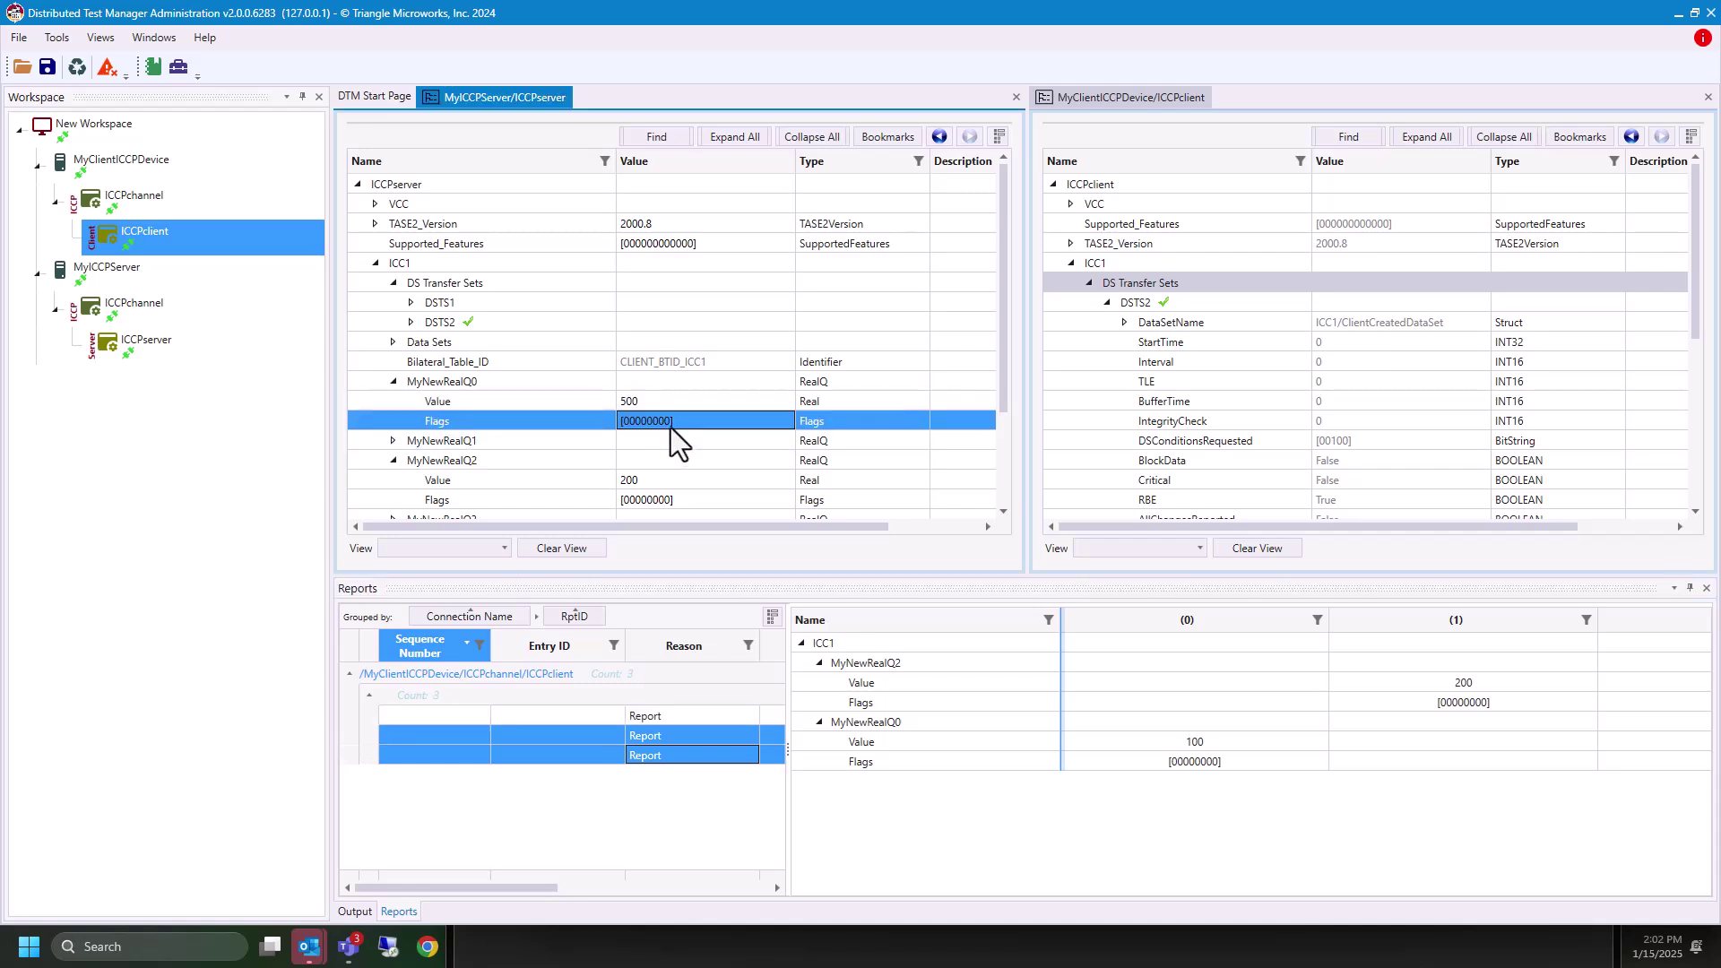
click(670, 425)
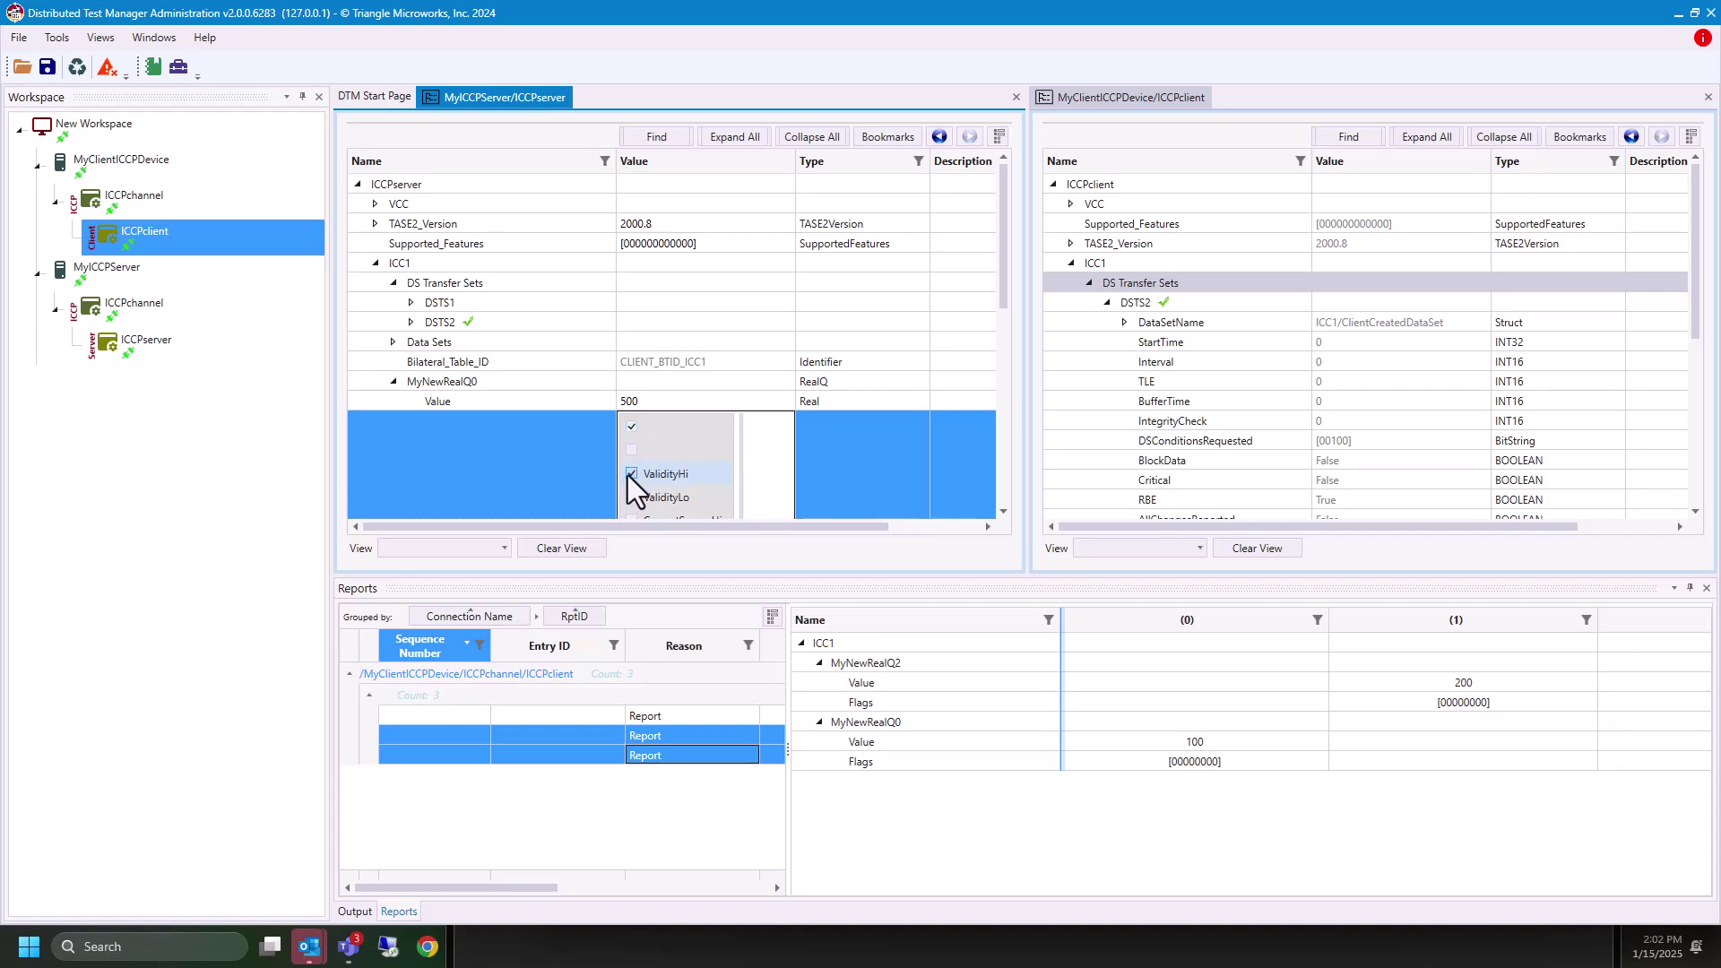
click(685, 345)
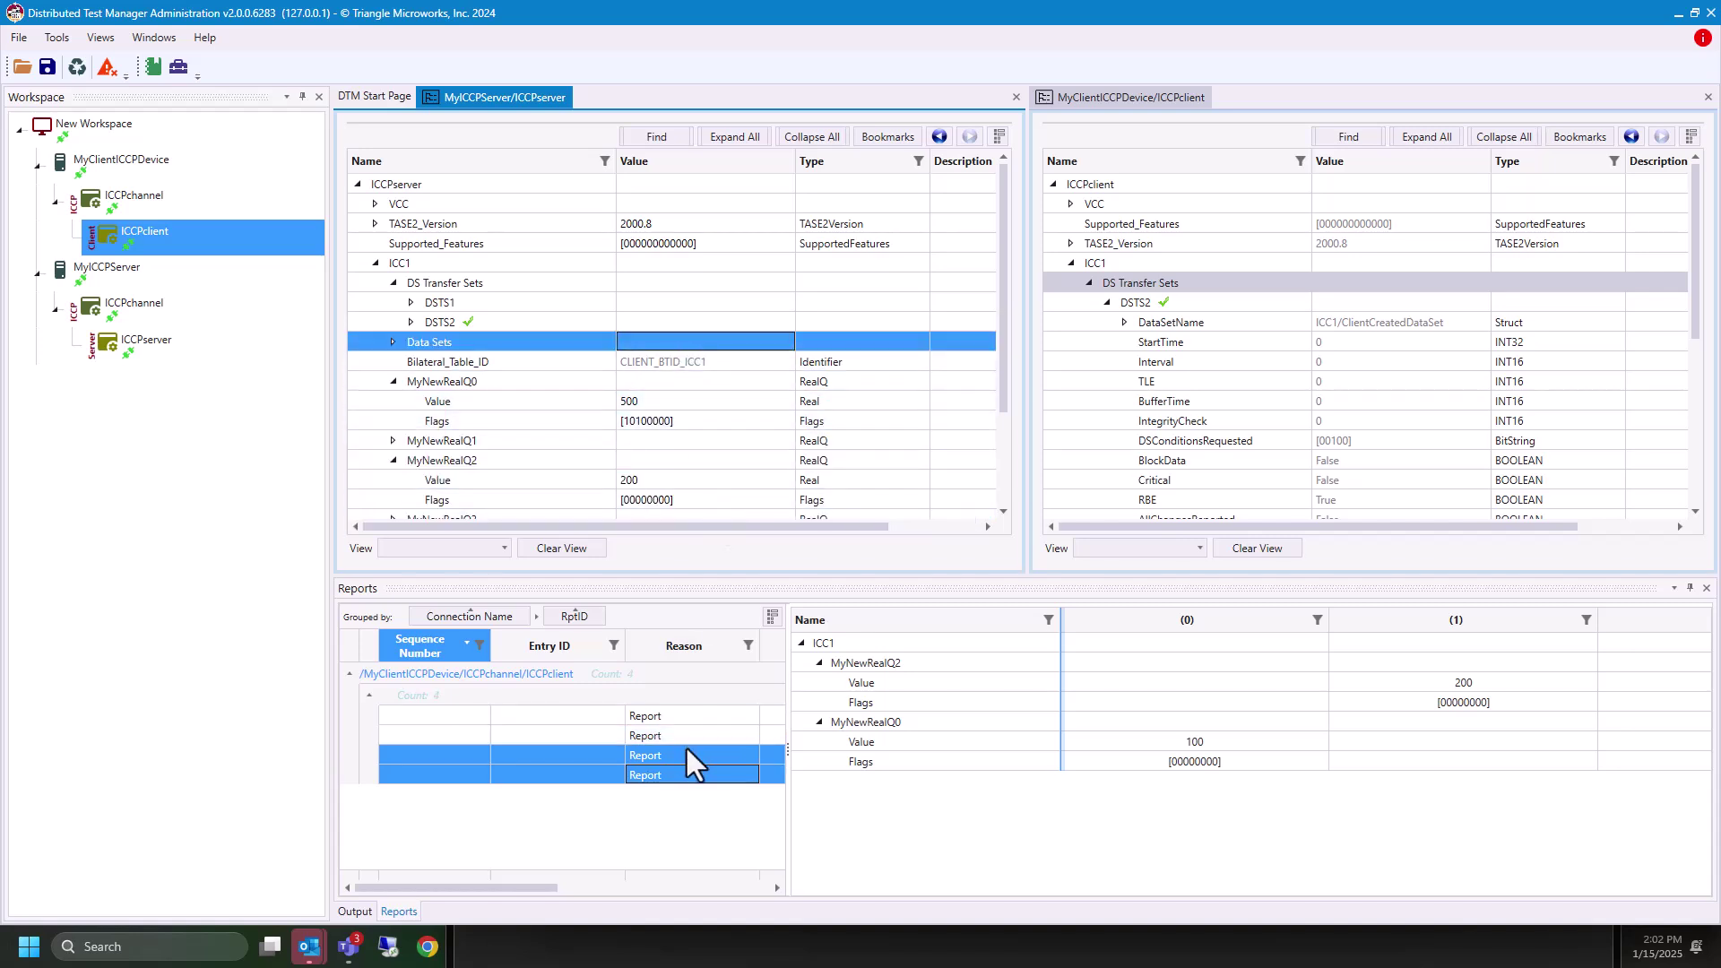
shift+click(666, 719)
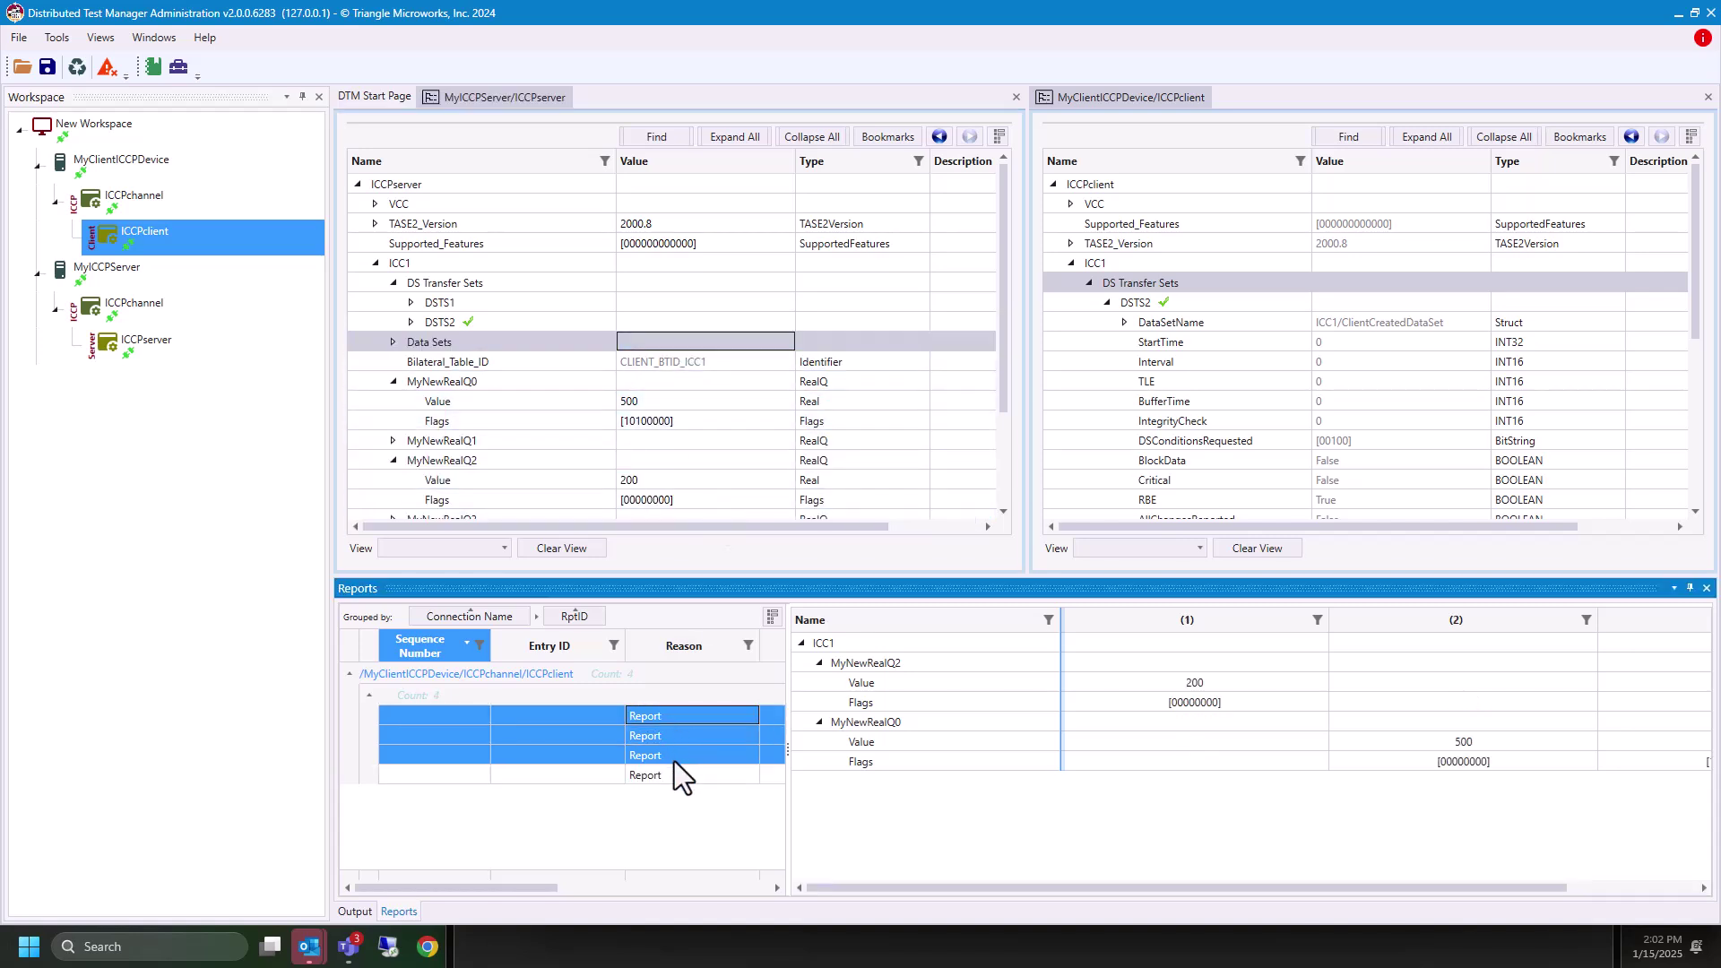
mouse_move(1156, 889)
mouse_down()
mouse_move(1293, 884)
mouse_move(1222, 889)
mouse_up()
scroll(1349, 426, down, 3)
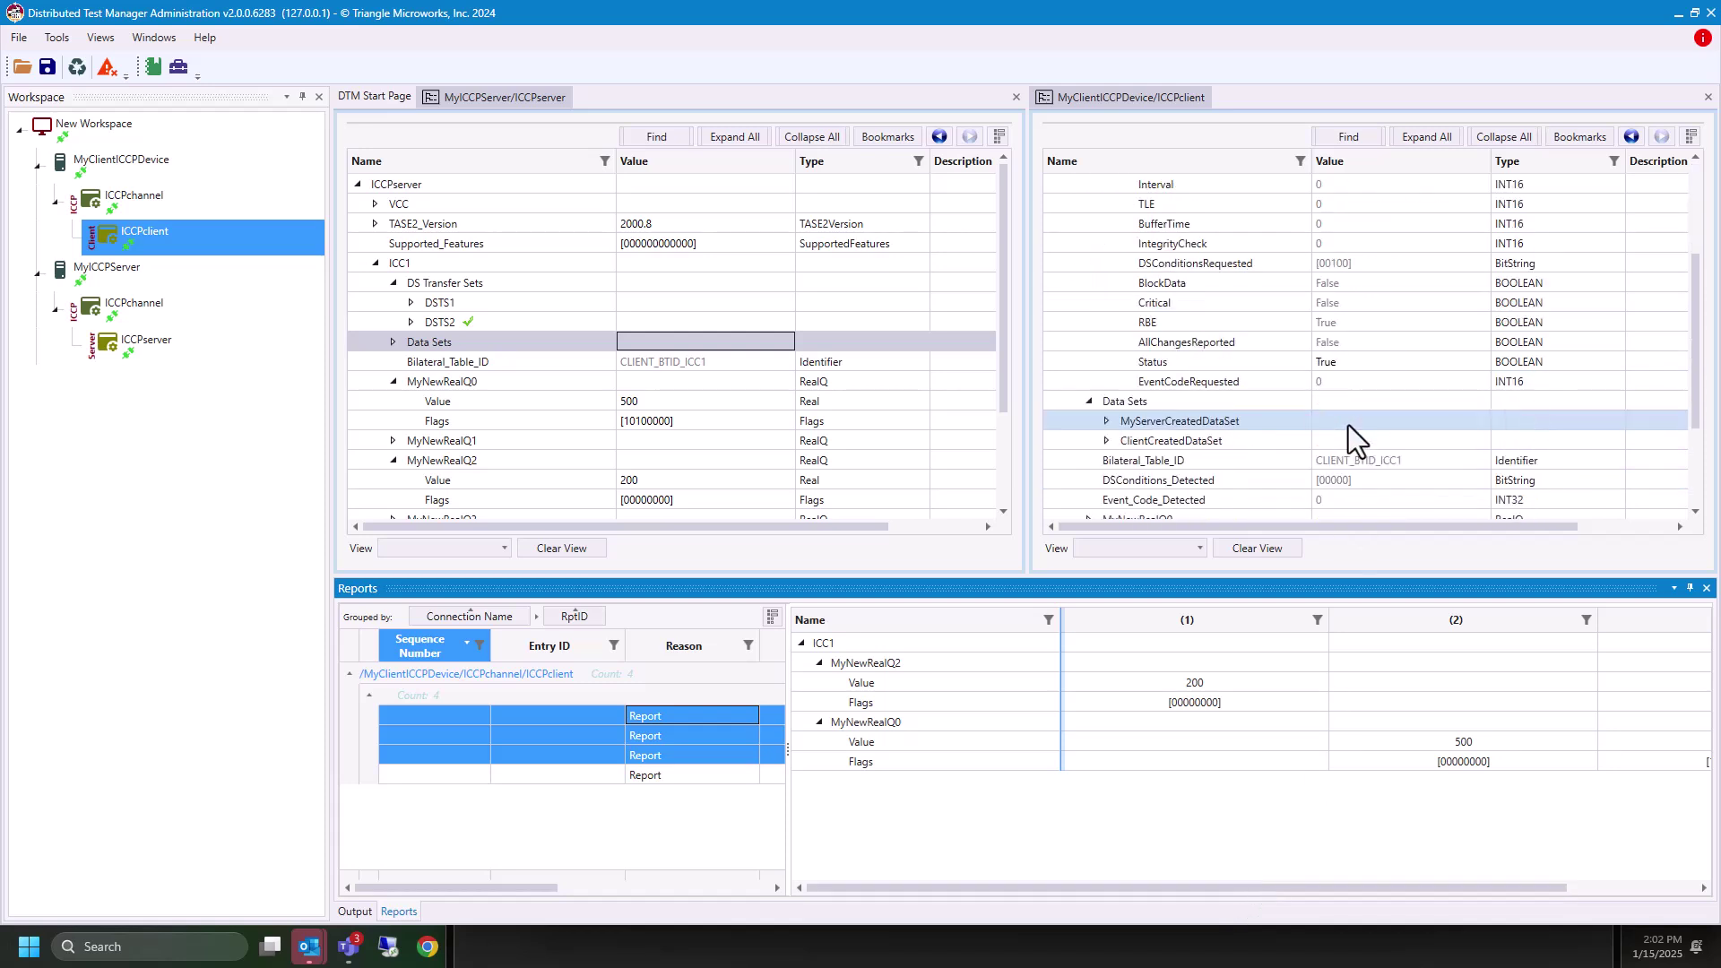
scroll(1349, 425, down, 2)
- Check the client's MyNewRealQ0 shows 500 with flags 10100000, then bring up the server's Data Changes options
click(1091, 400)
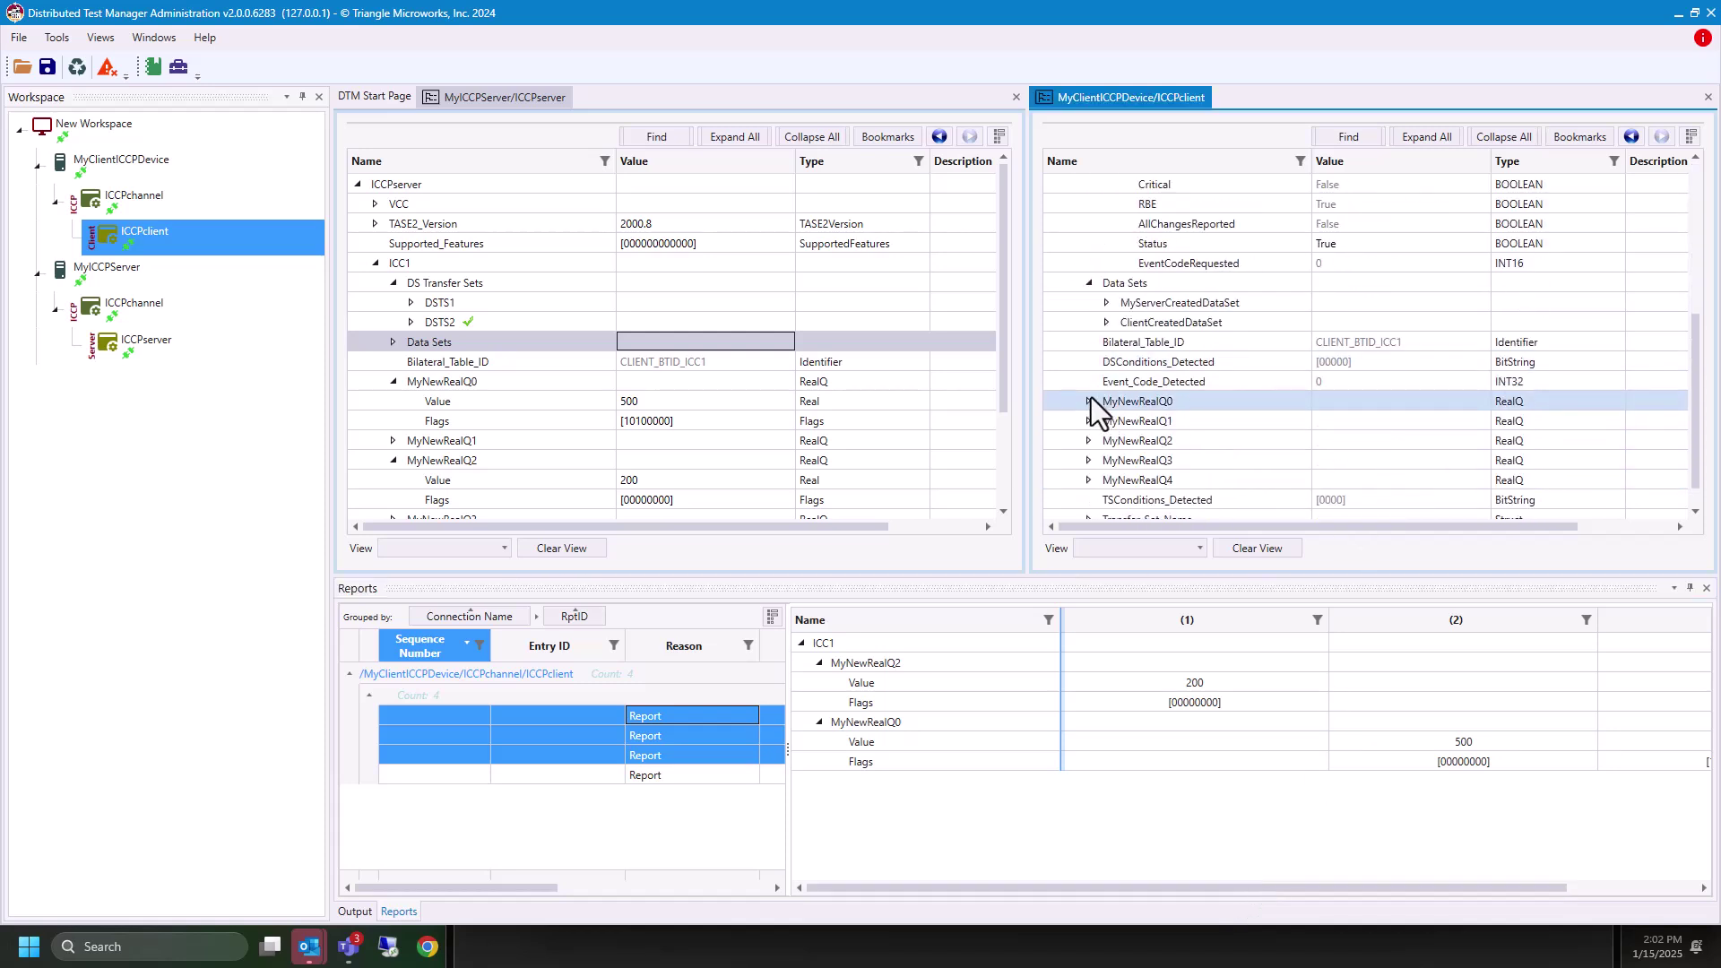
right_click(1127, 421)
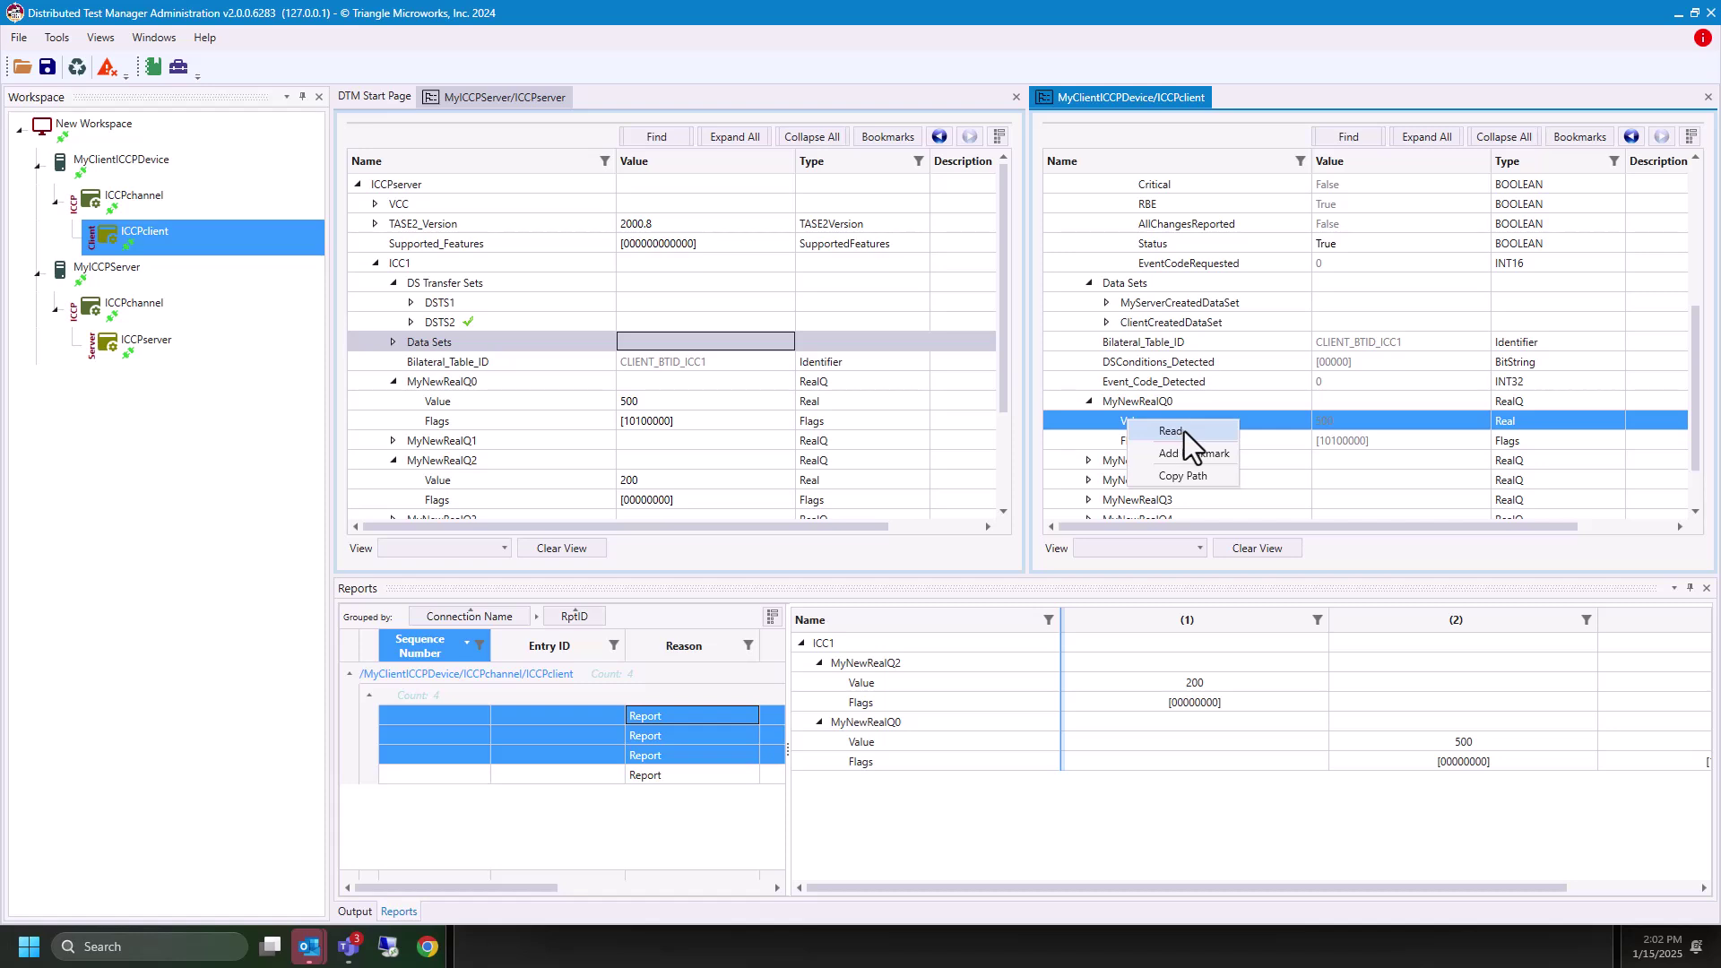
right_click(118, 243)
mouse_move(176, 312)
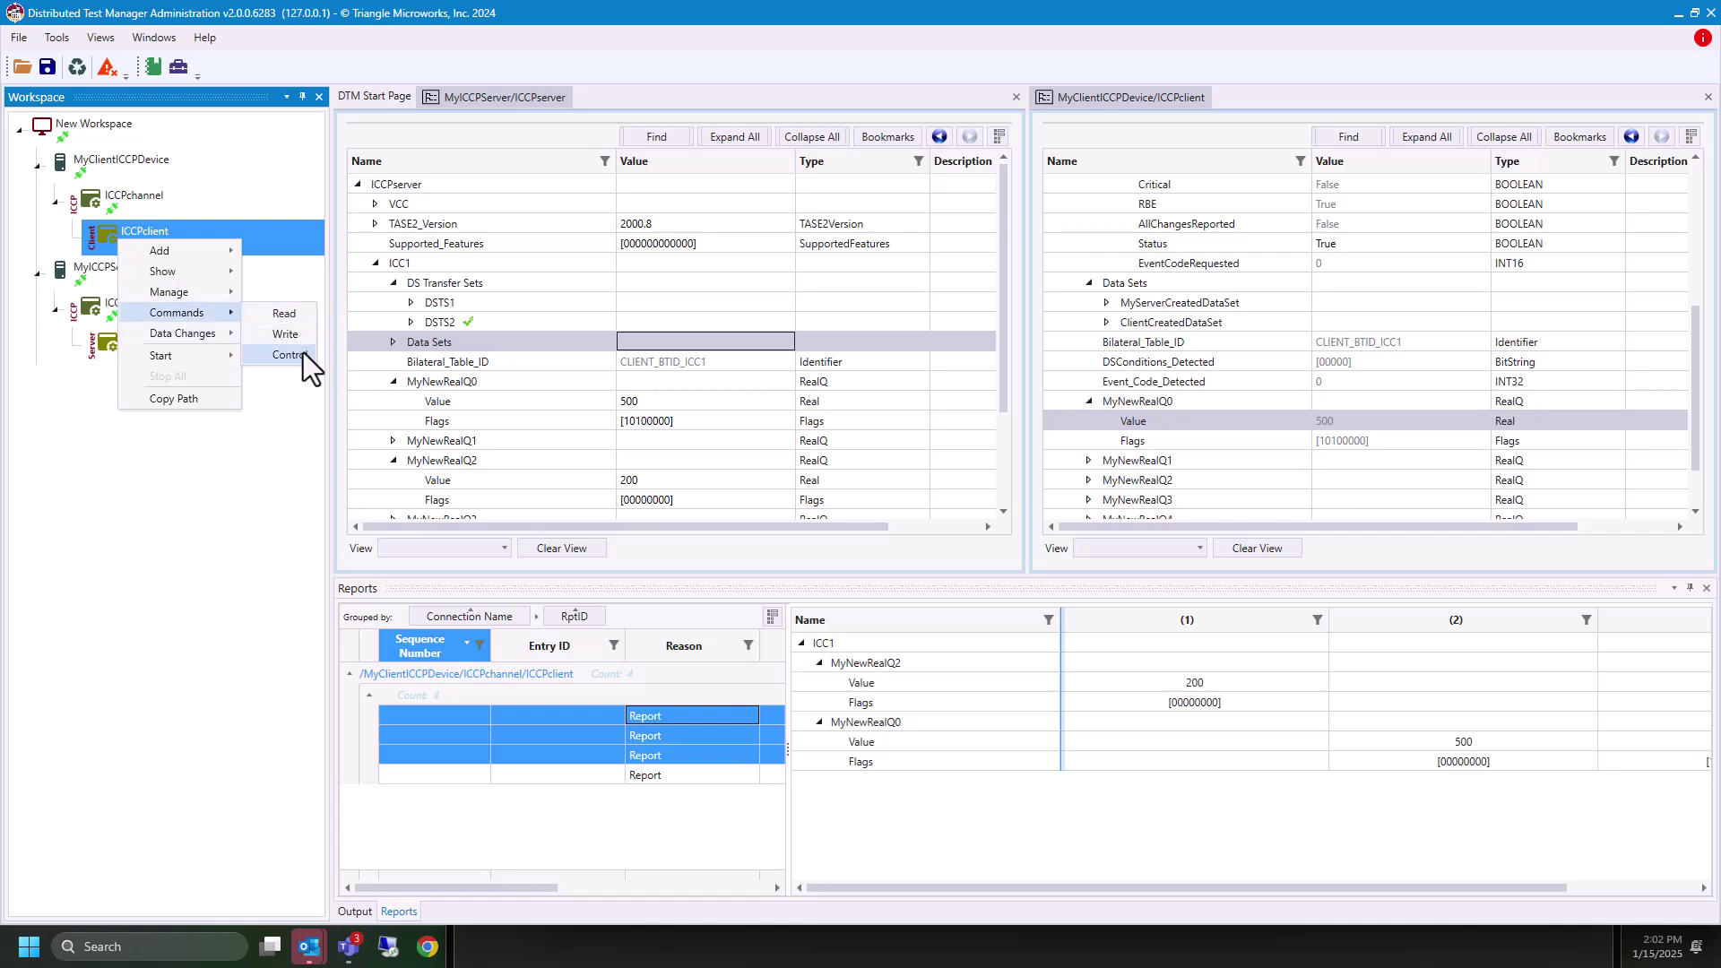
click(141, 559)
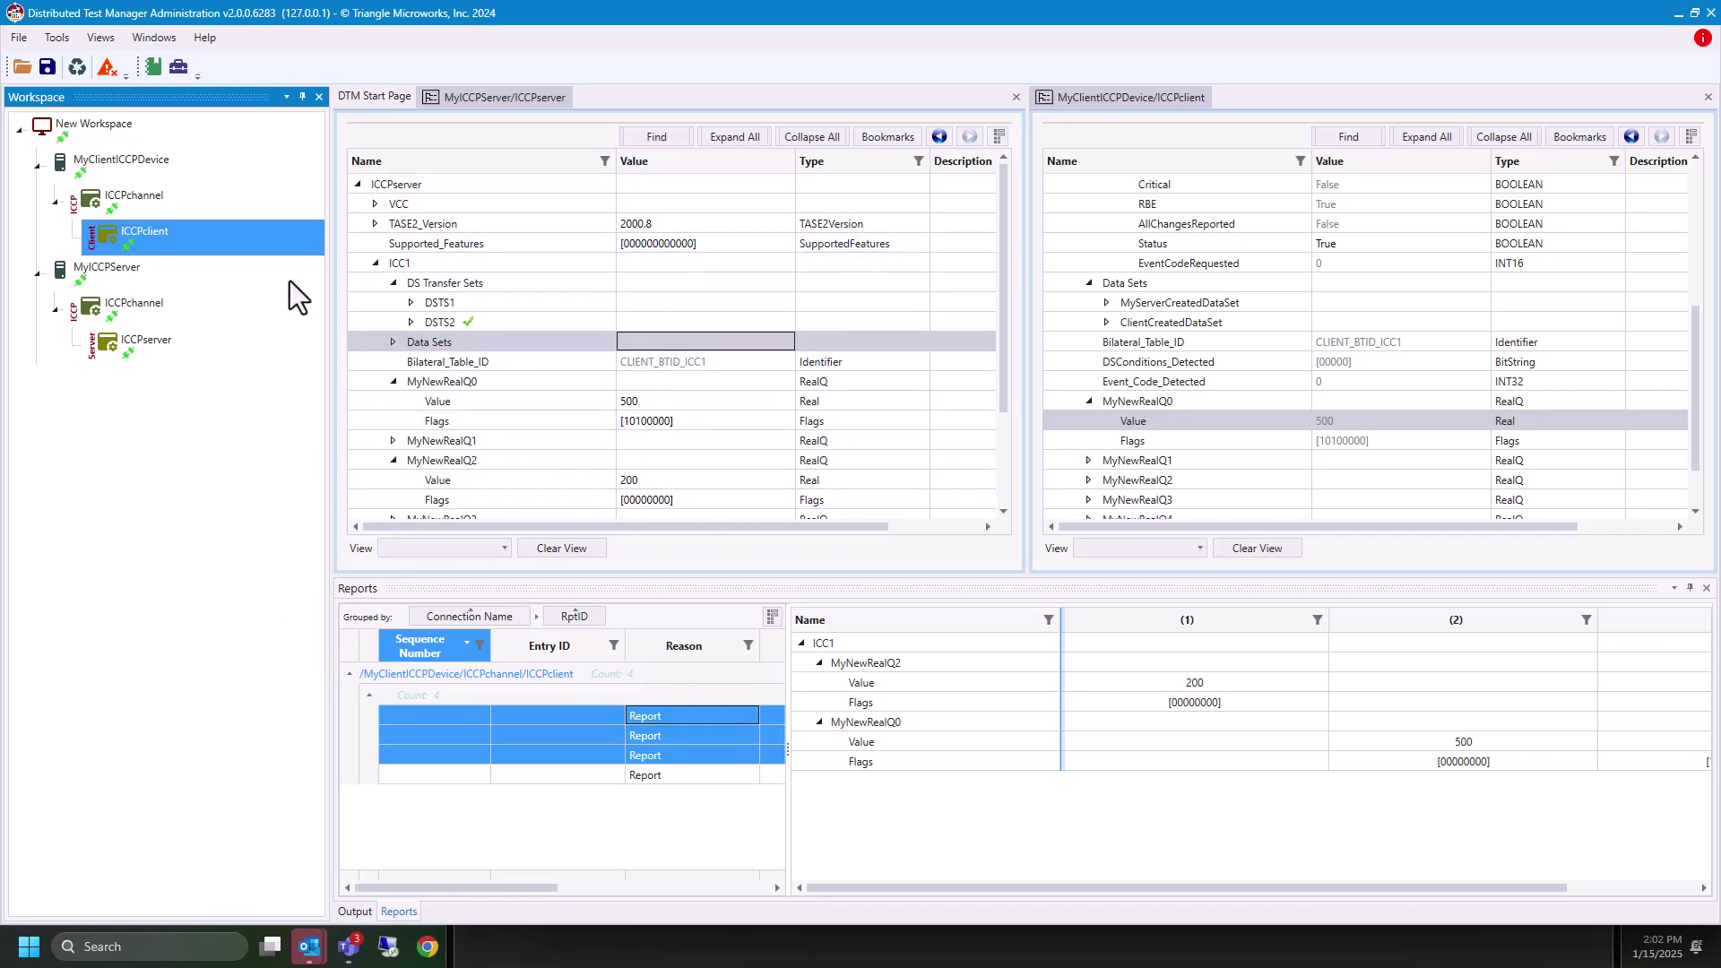
right_click(120, 344)
mouse_move(184, 417)
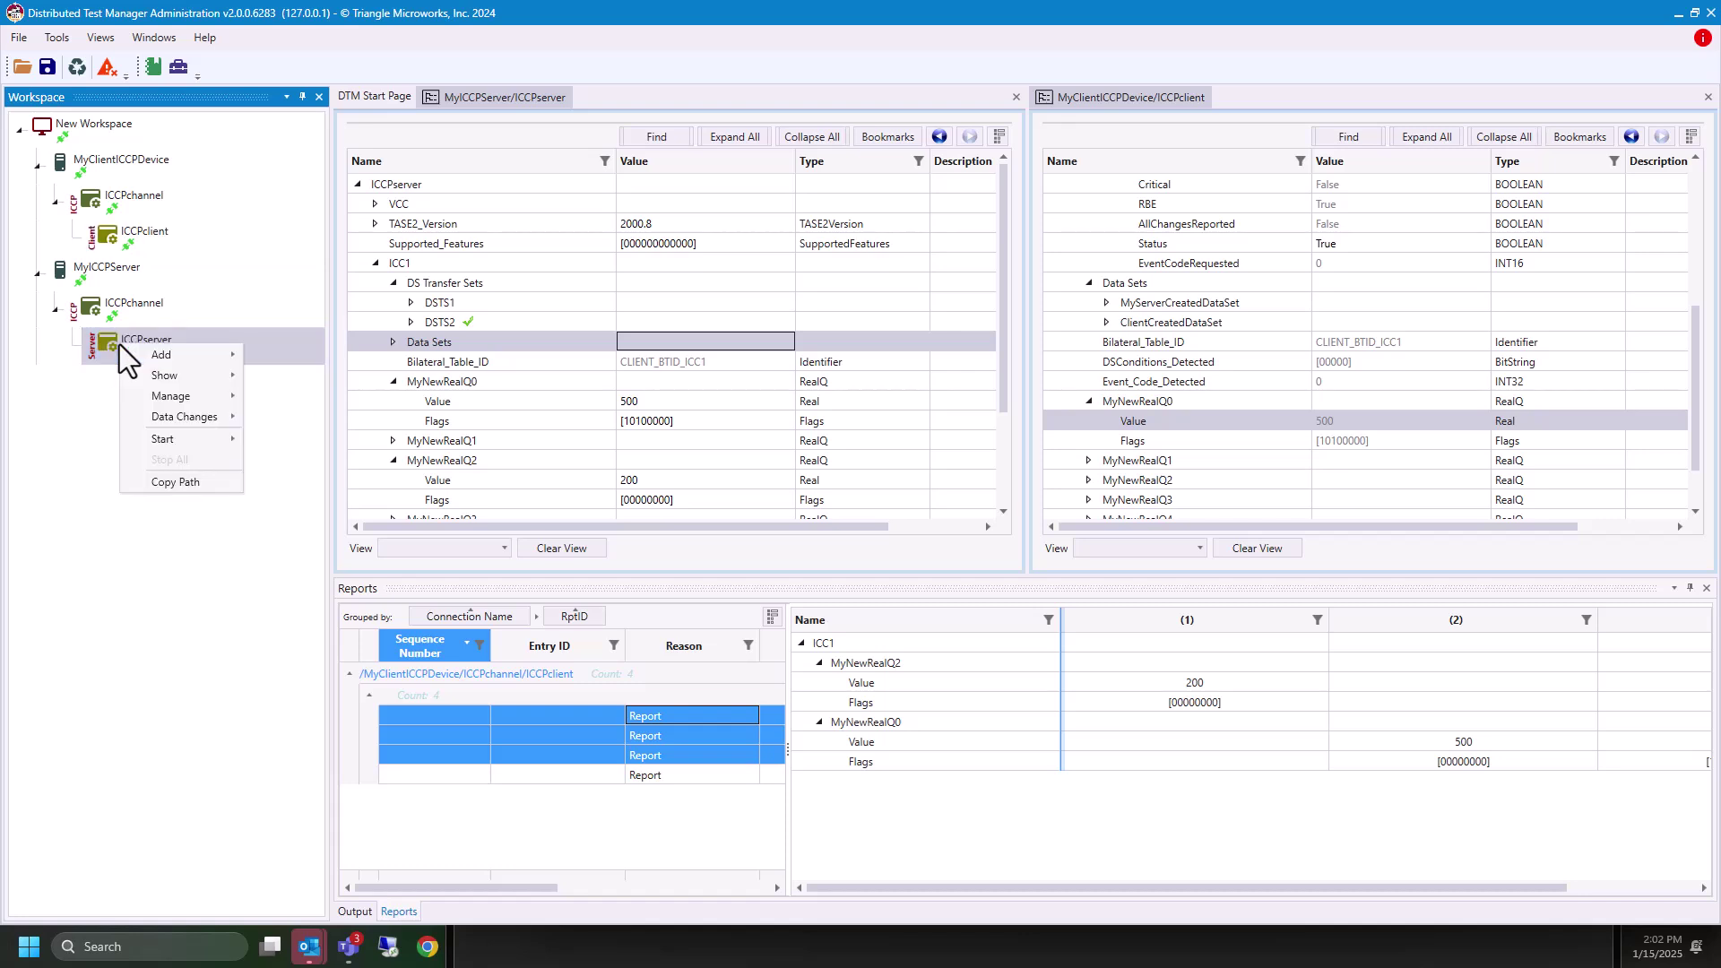